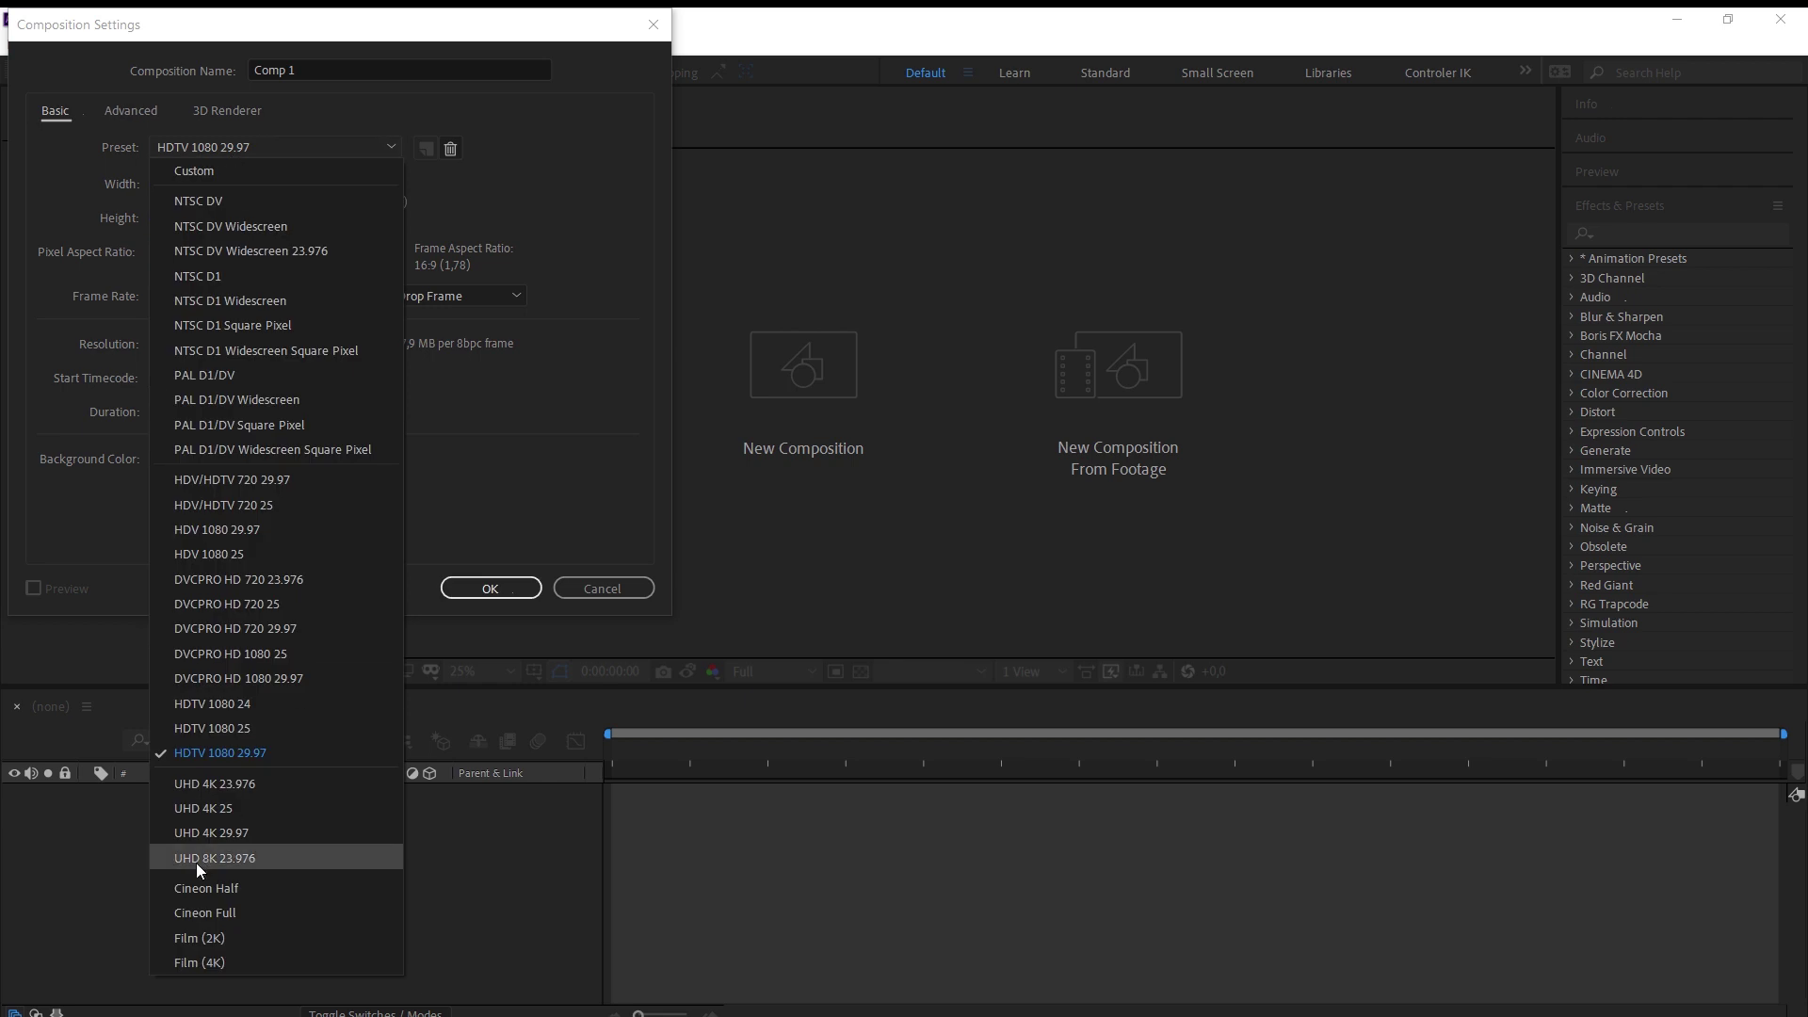
Step: Create a composition with the HDTV 1080 29.97 preset and add a dark gray 1920 × 1080 px solid layer
left_click(234, 751)
left_click(497, 590)
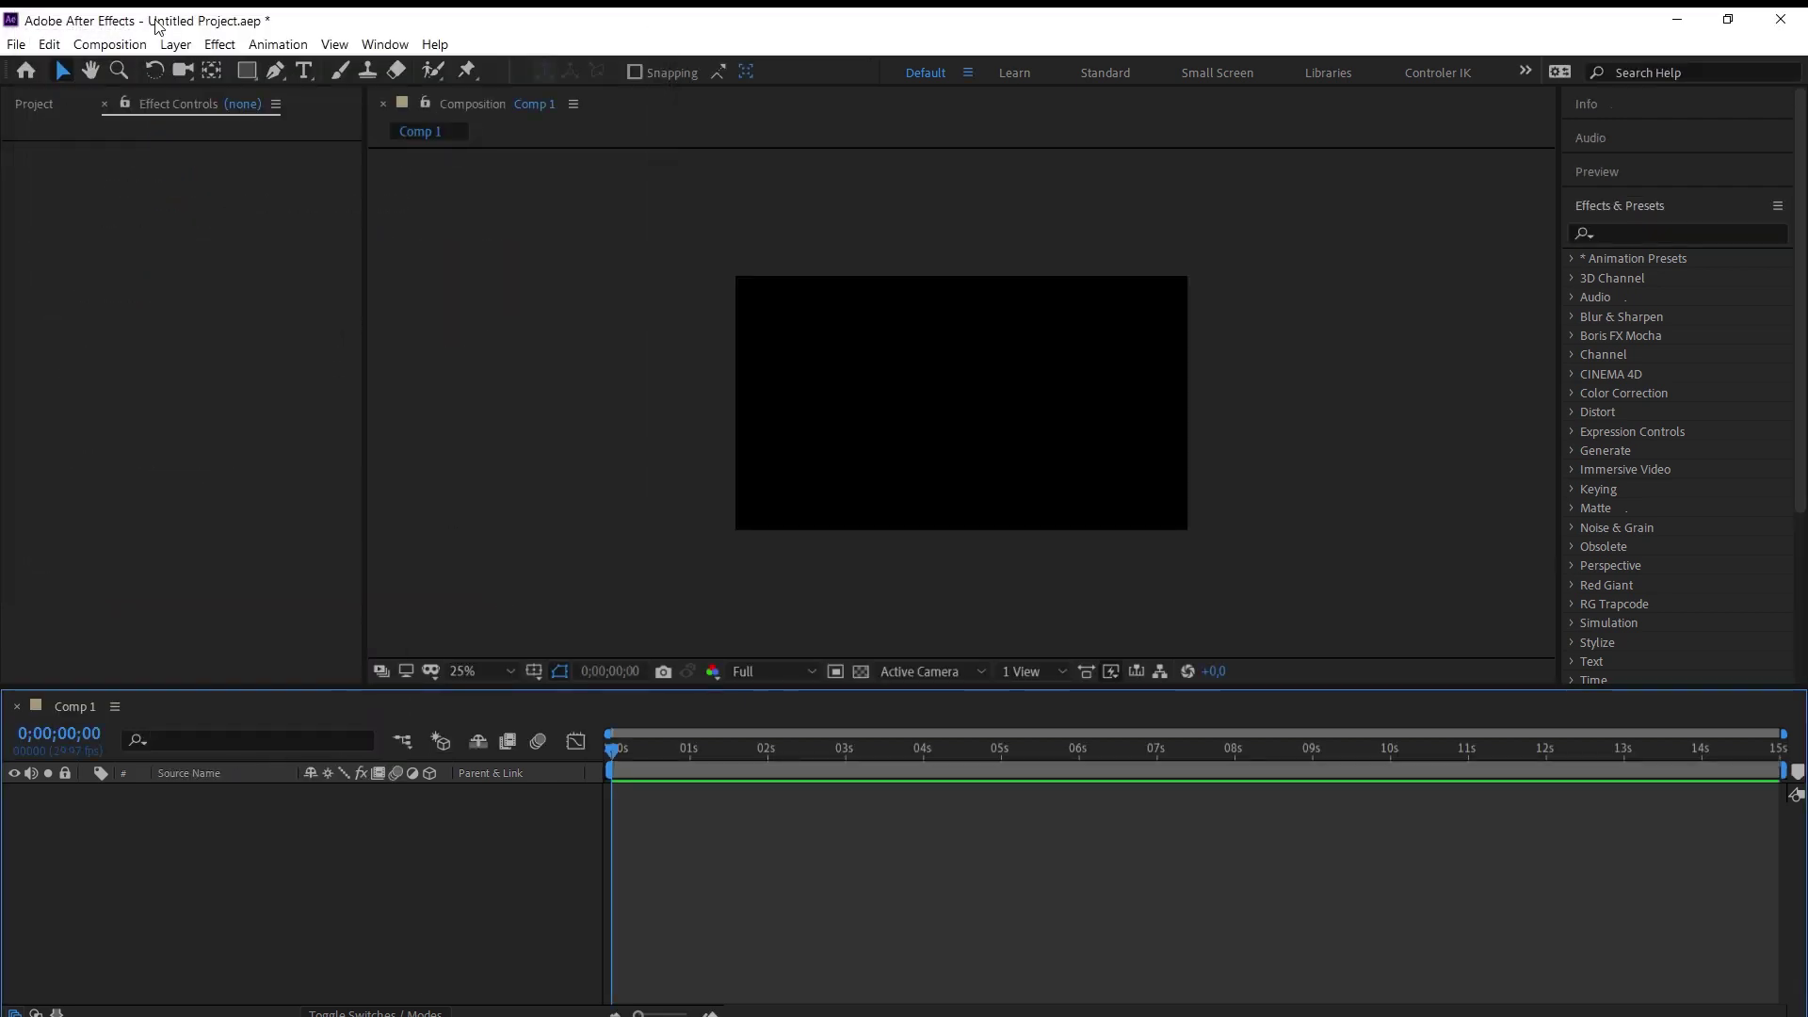
right_click(251, 846)
mouse_move(286, 638)
left_click(554, 688)
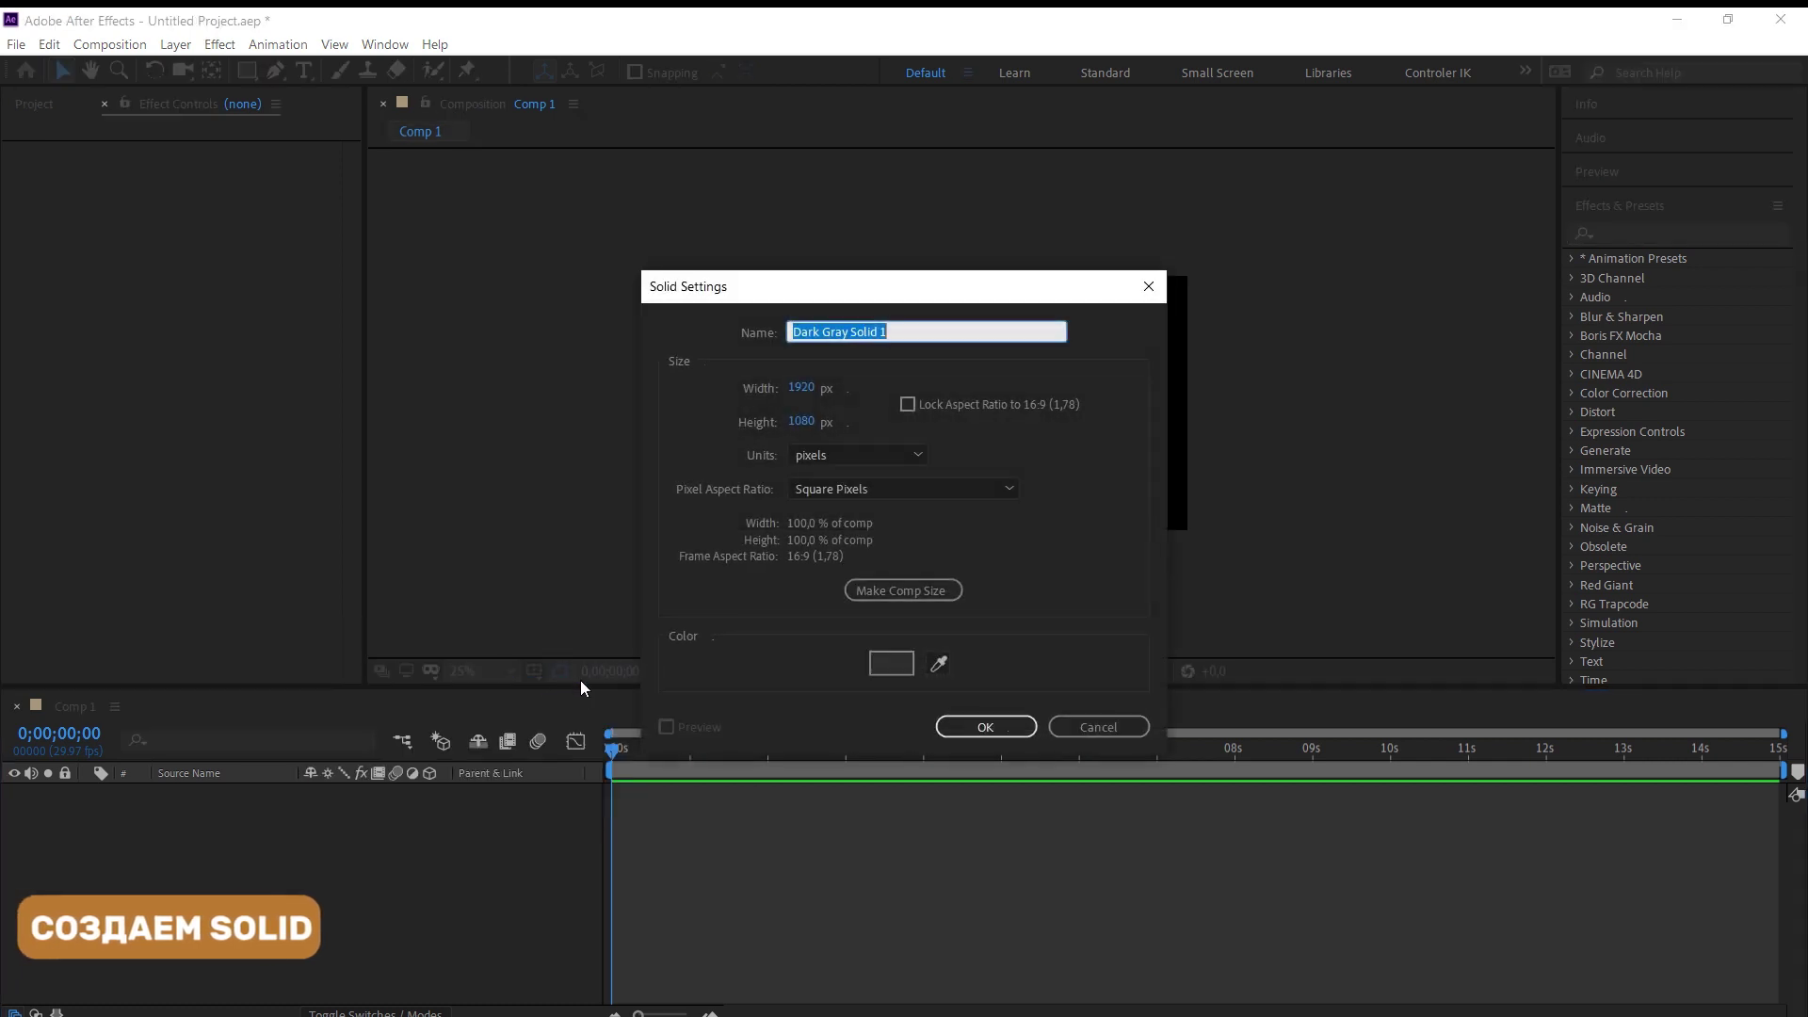
left_click(986, 723)
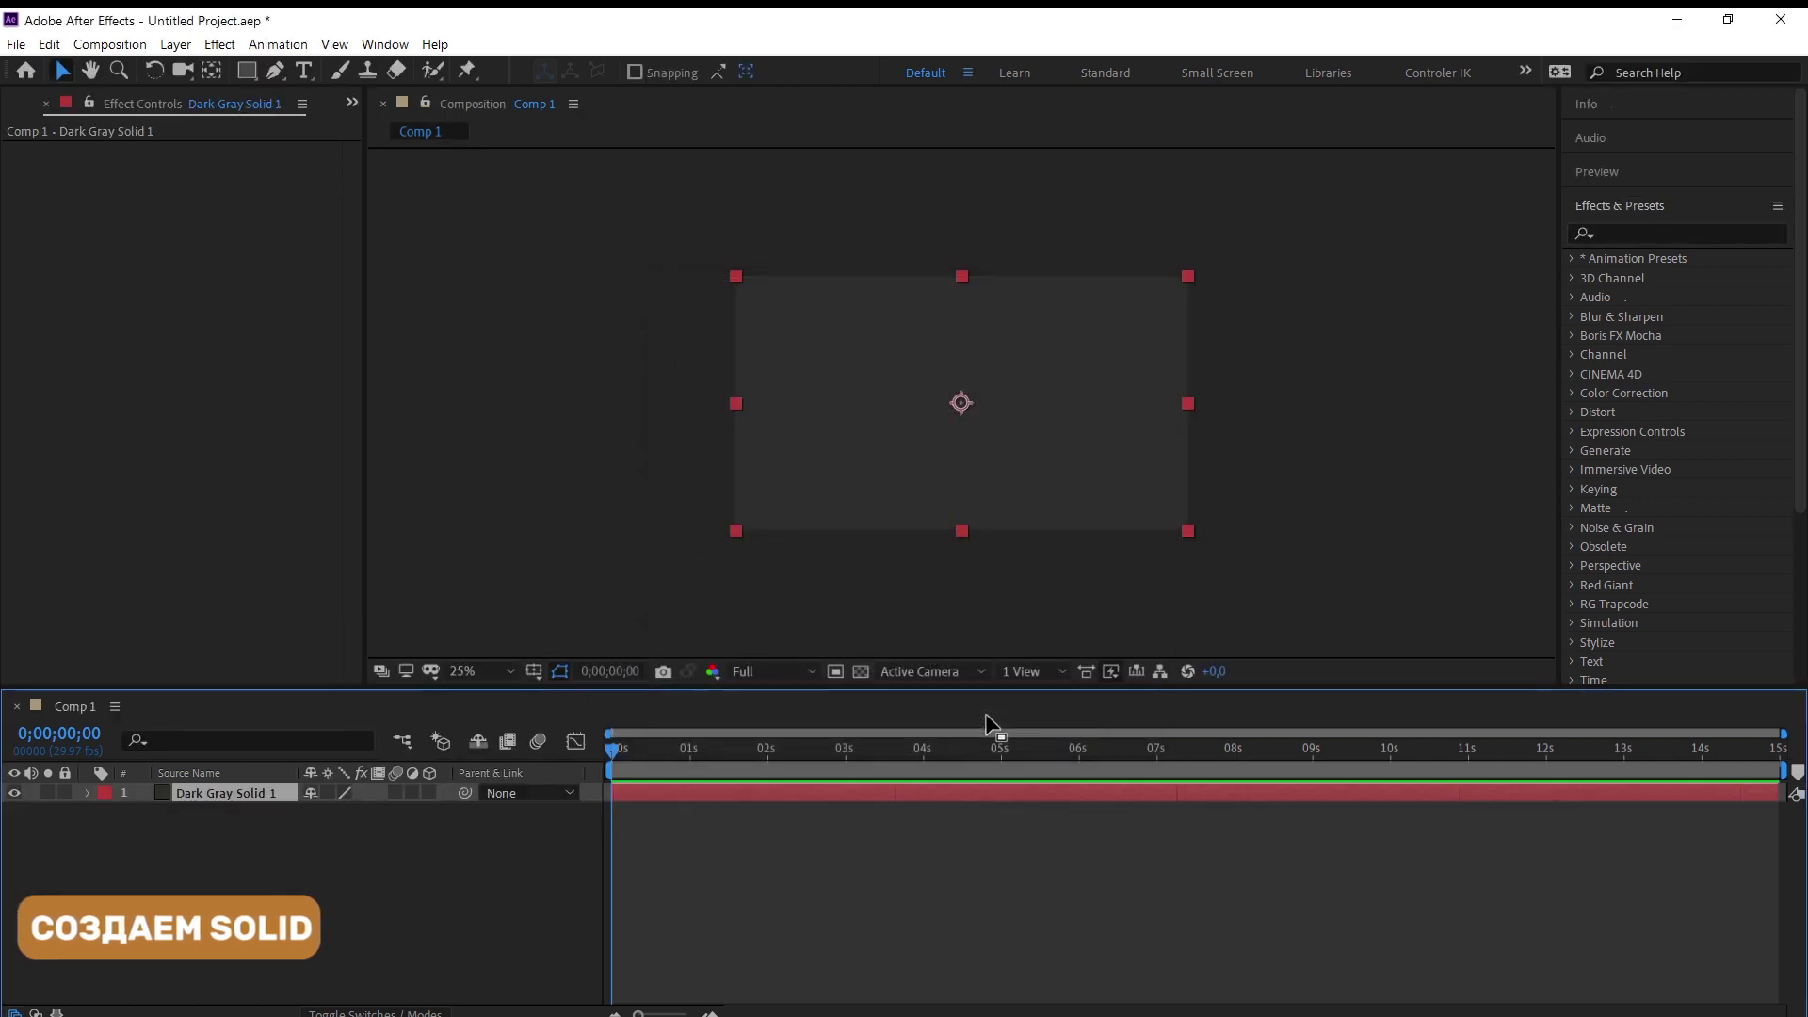
left_click(463, 927)
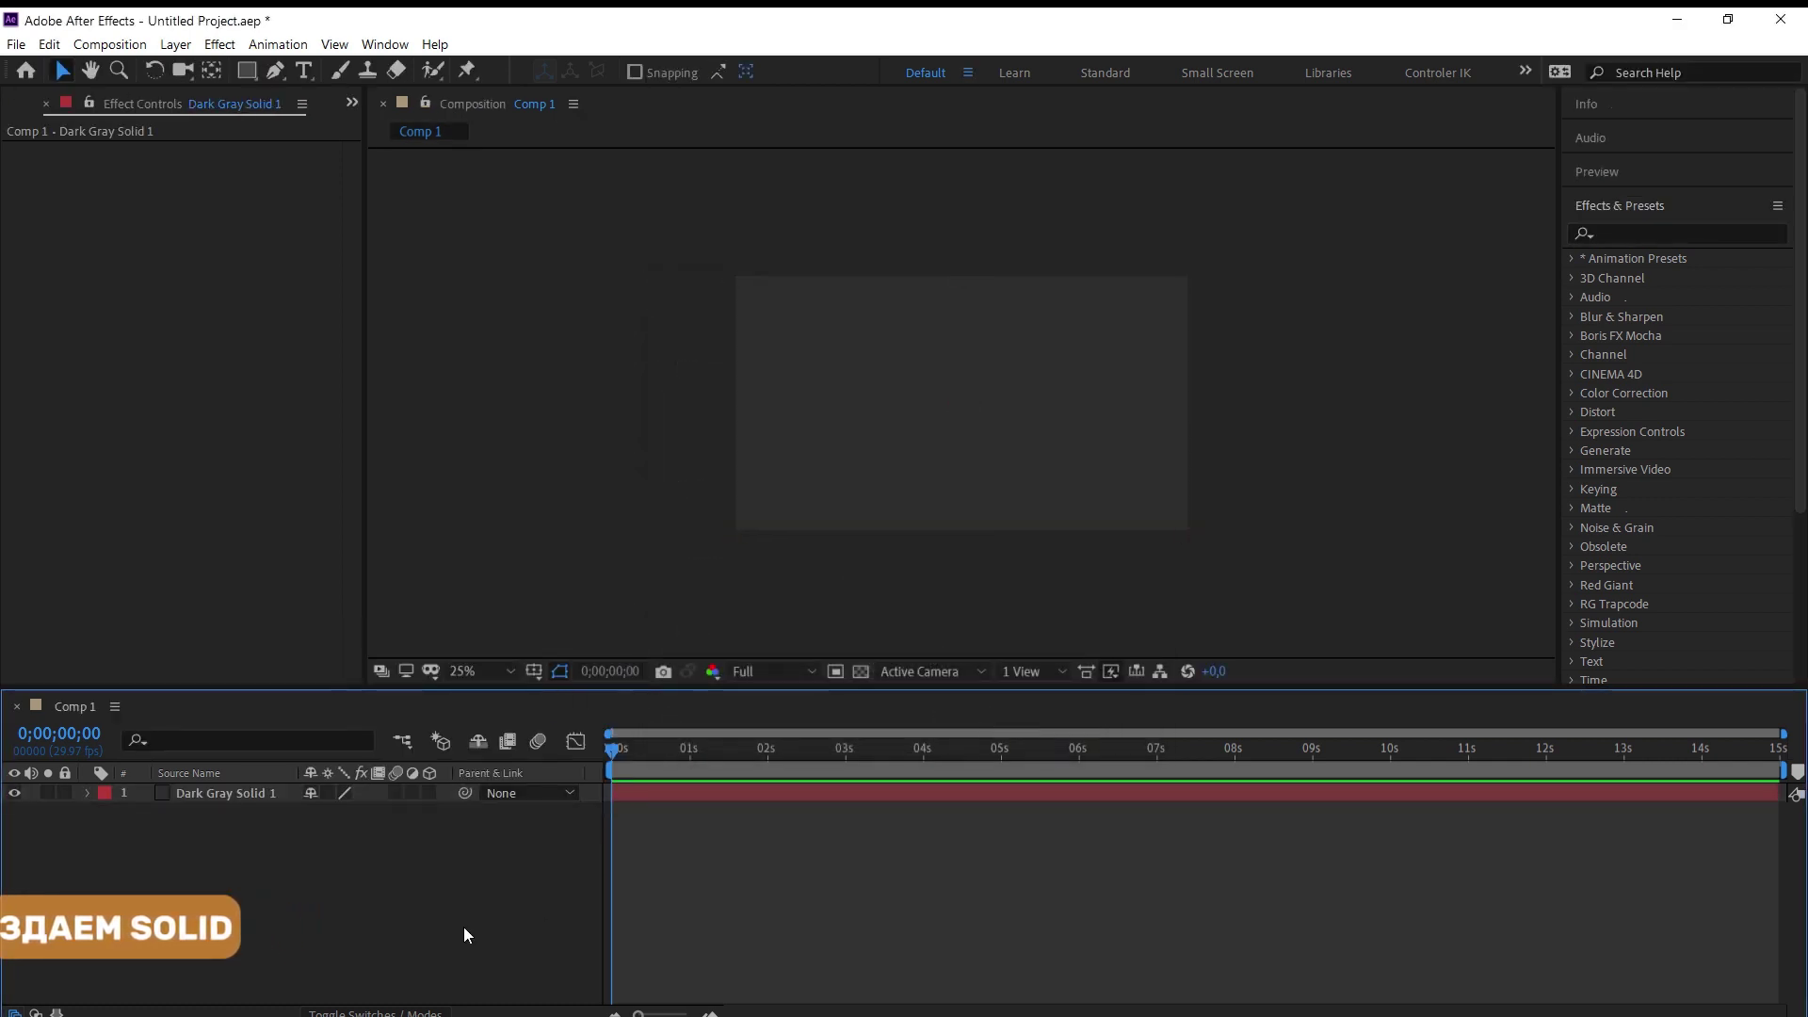
Step: Find the CC Mr. Mercury effect and apply it to the dark gray solid
left_click(1635, 211)
left_click(1627, 206)
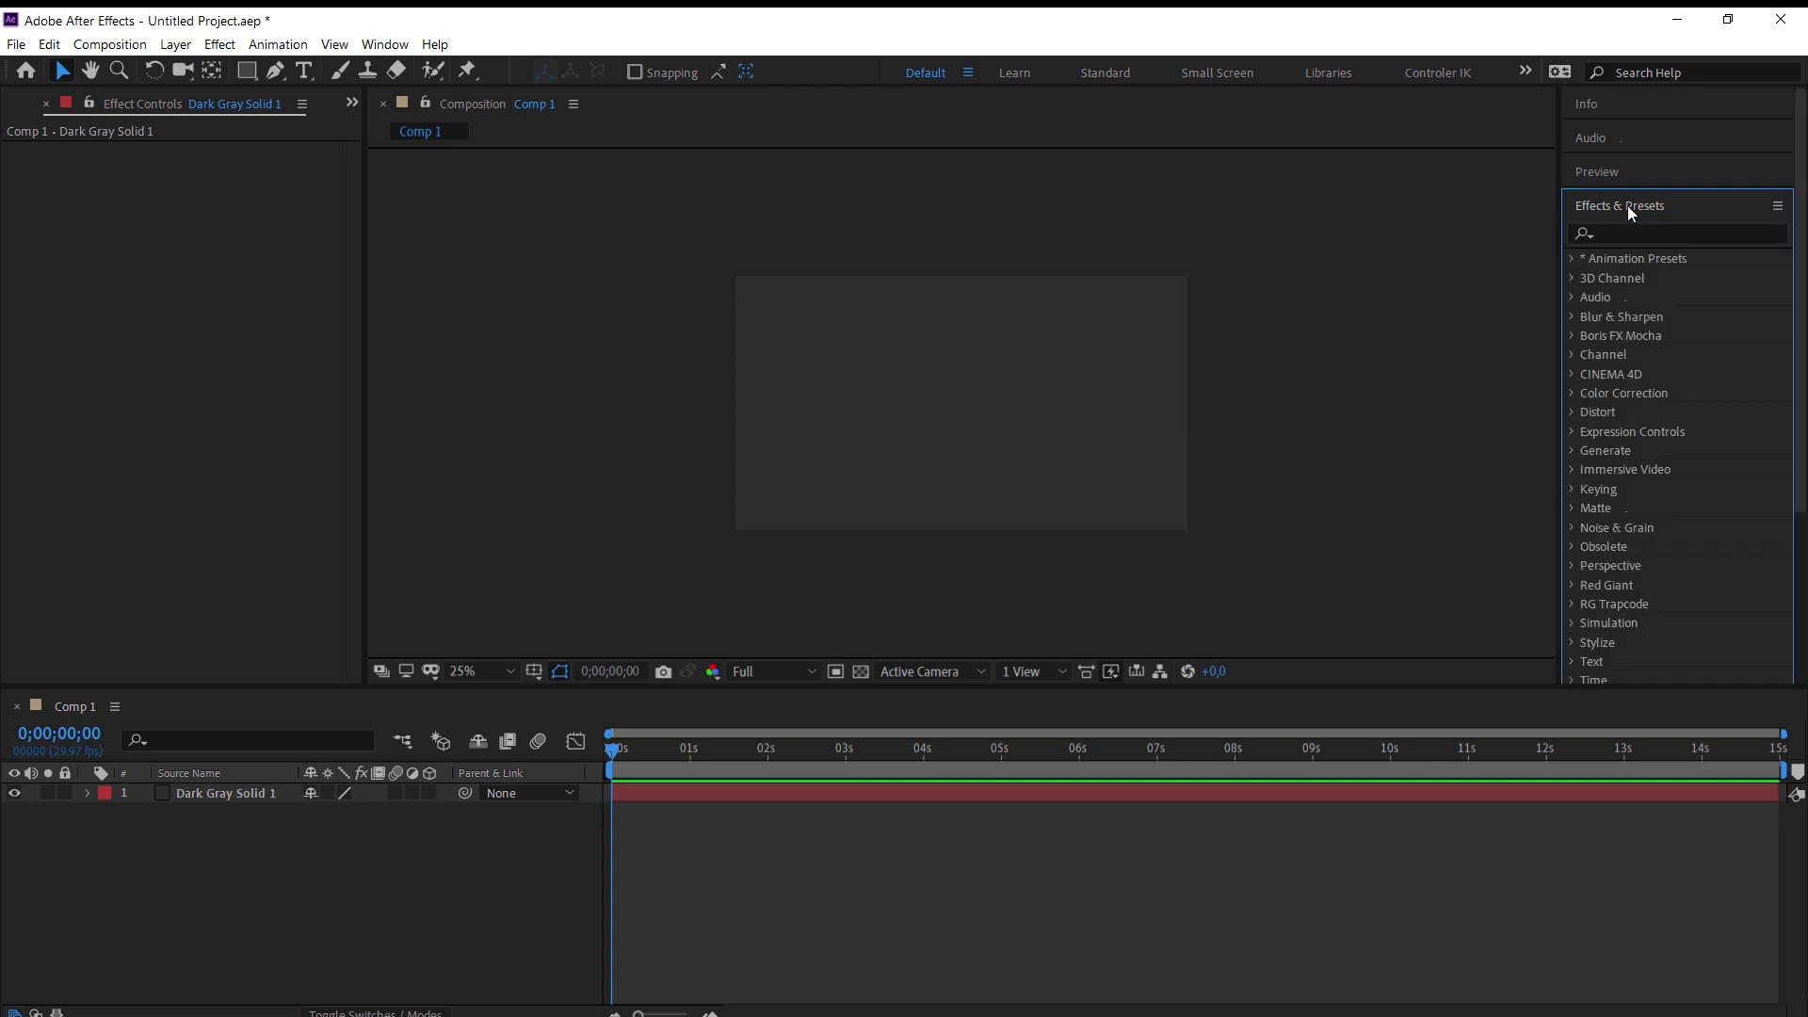
left_click(1628, 232)
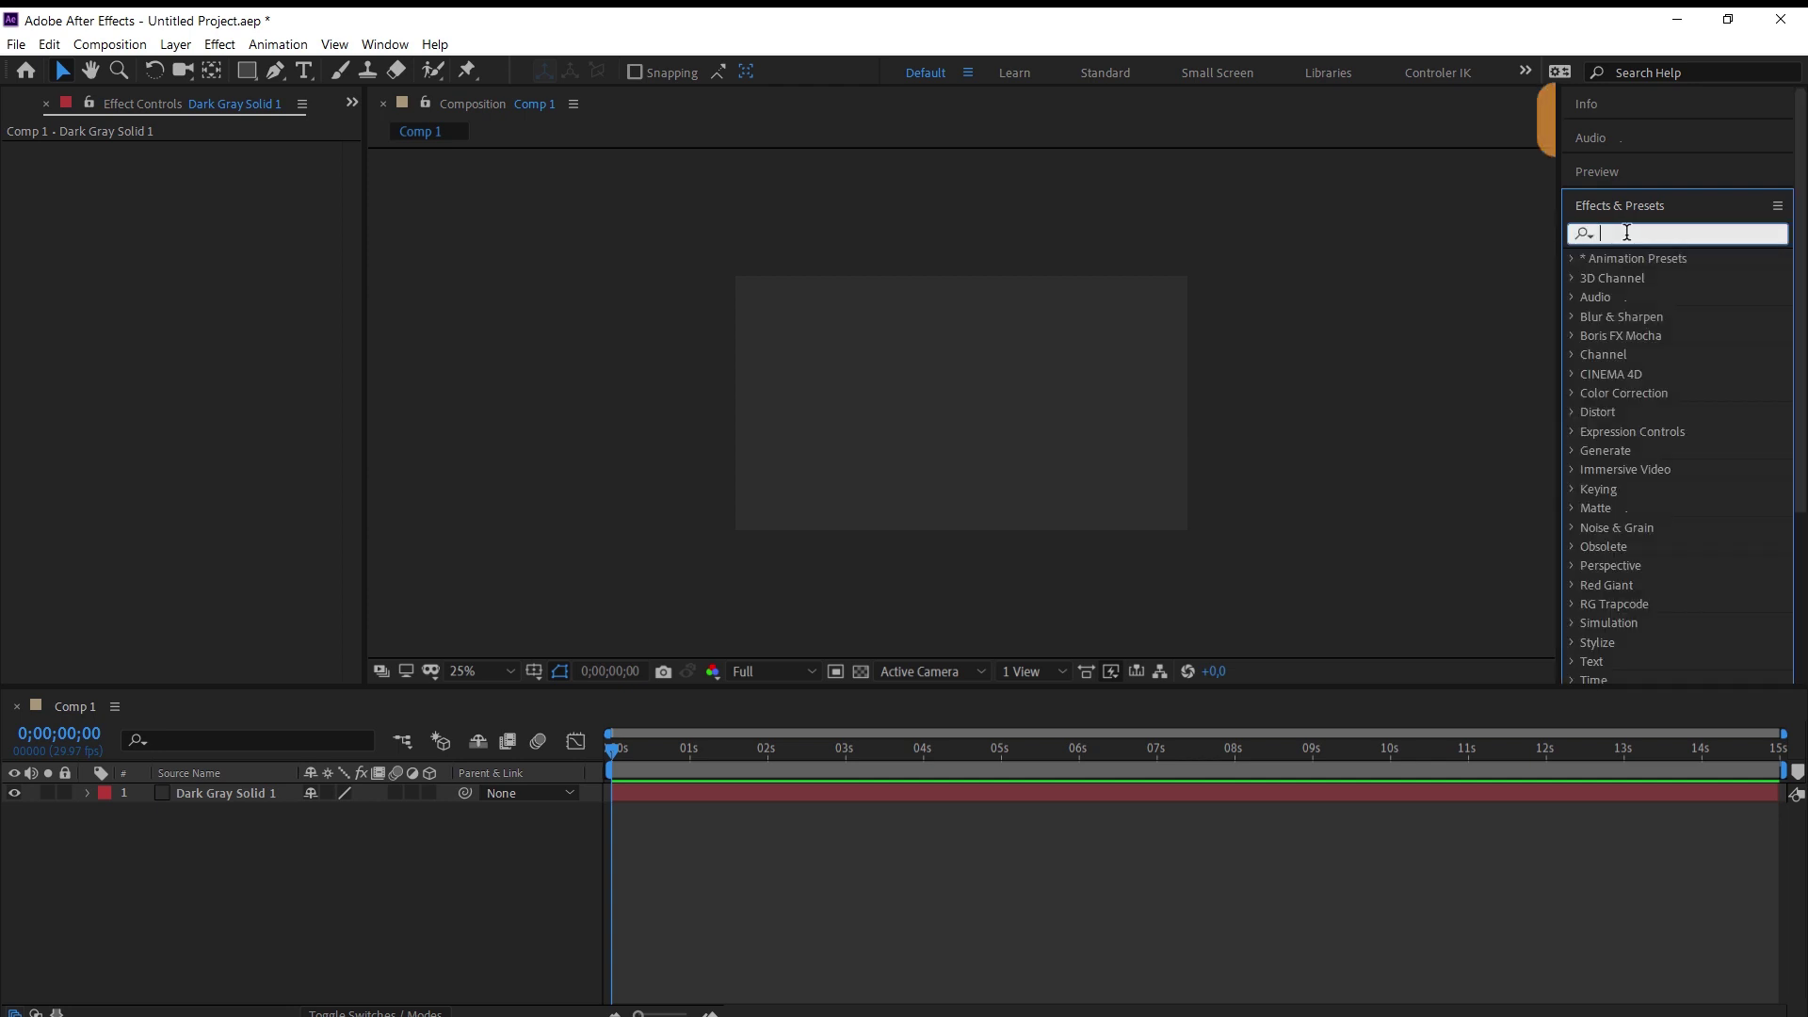
type("cc")
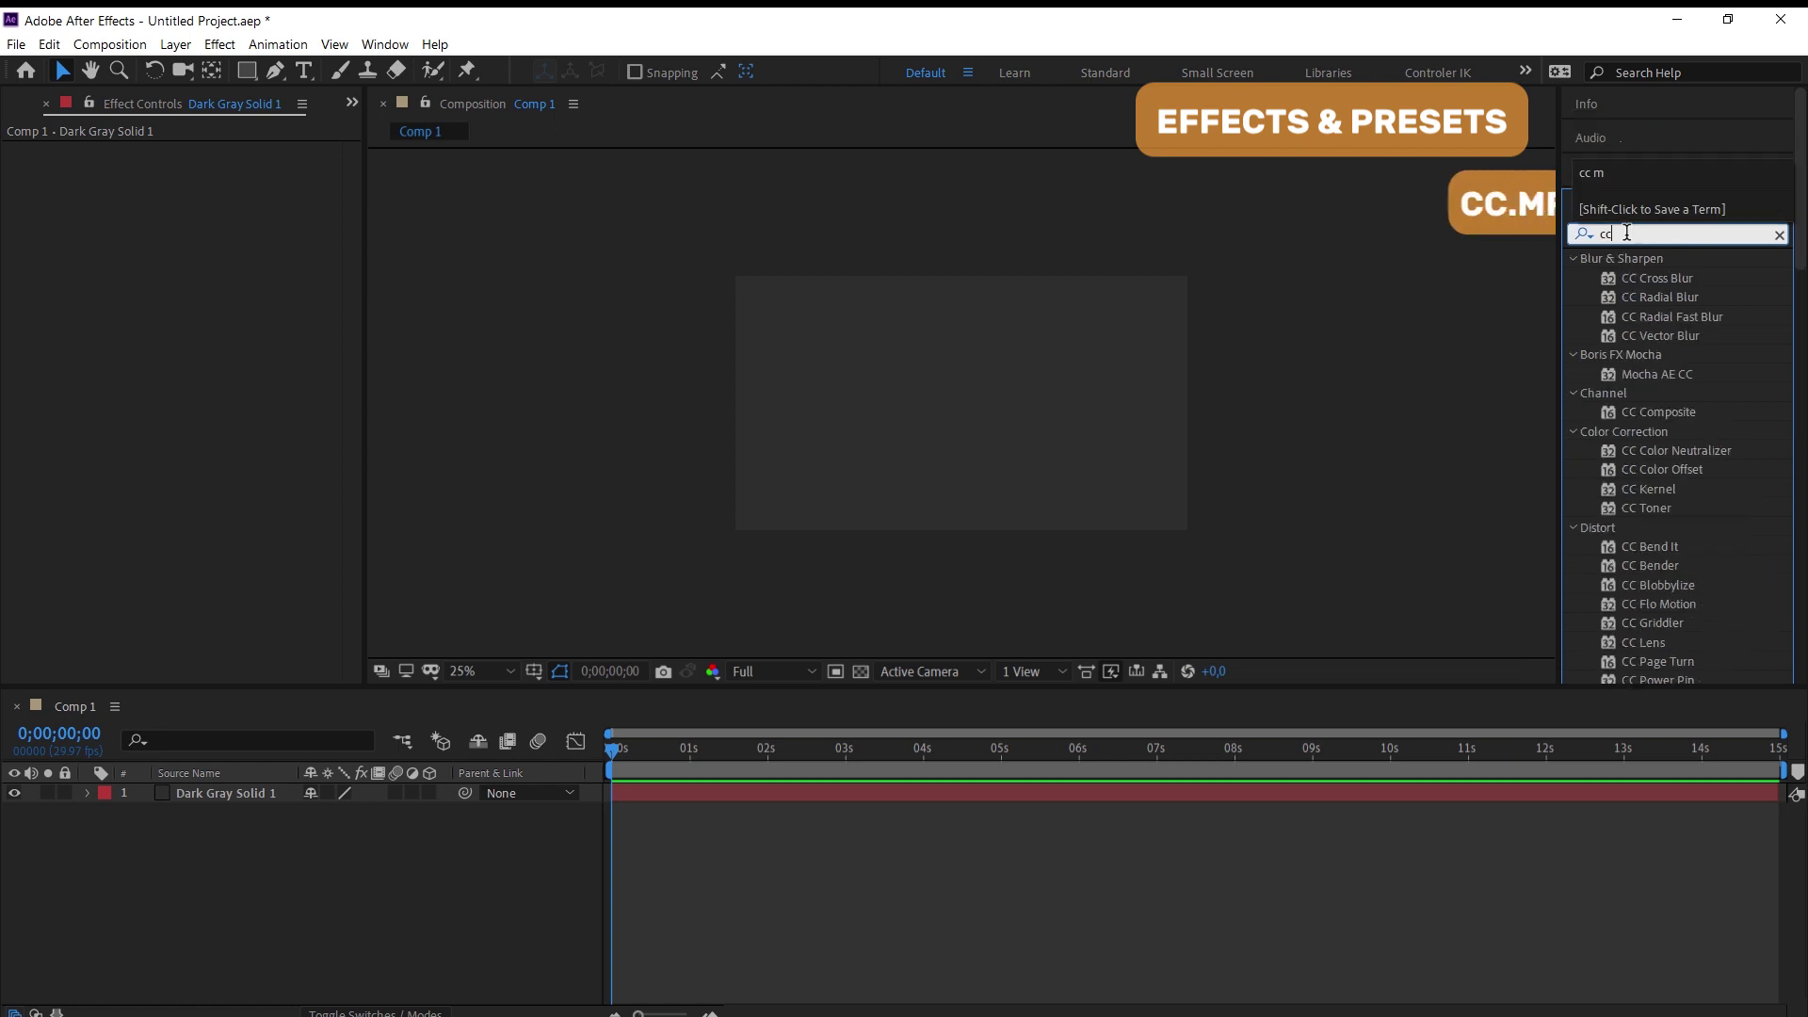
type(" m")
left_click_drag(1663, 278, 1016, 384)
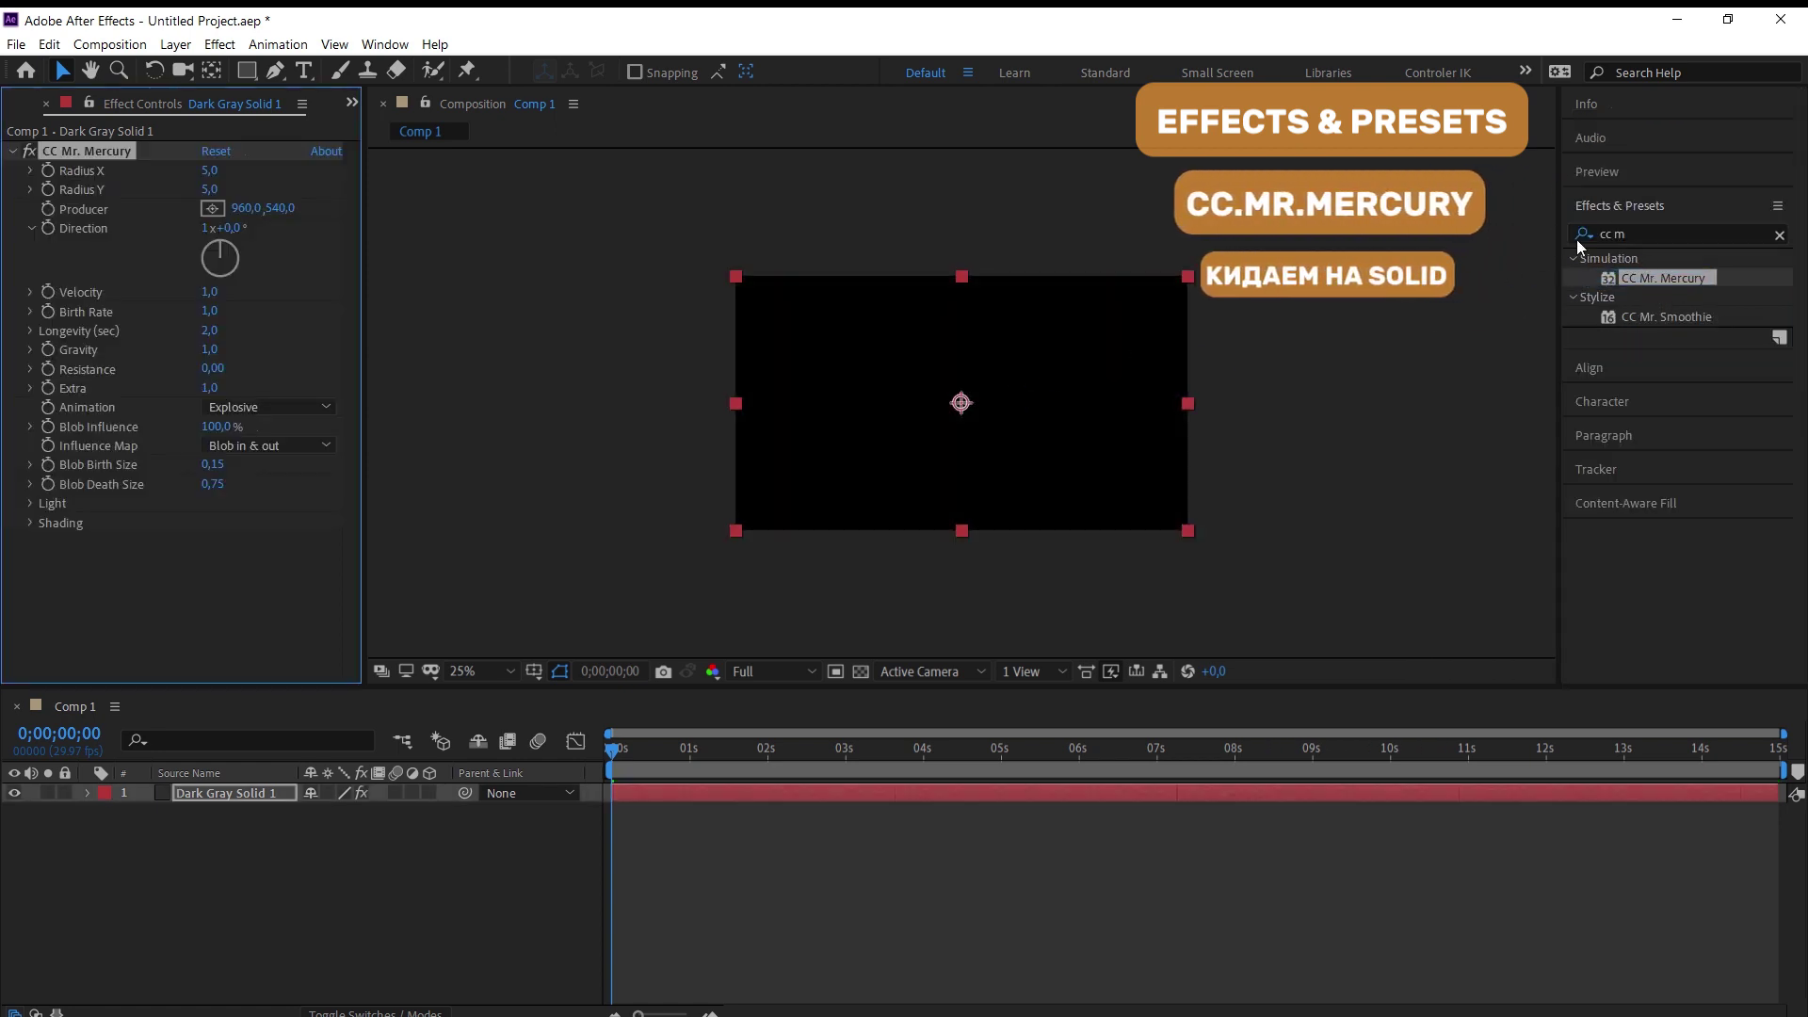
Step: Find the Fill effect and apply it to the dark gray solid
left_click(1665, 232)
type("fill")
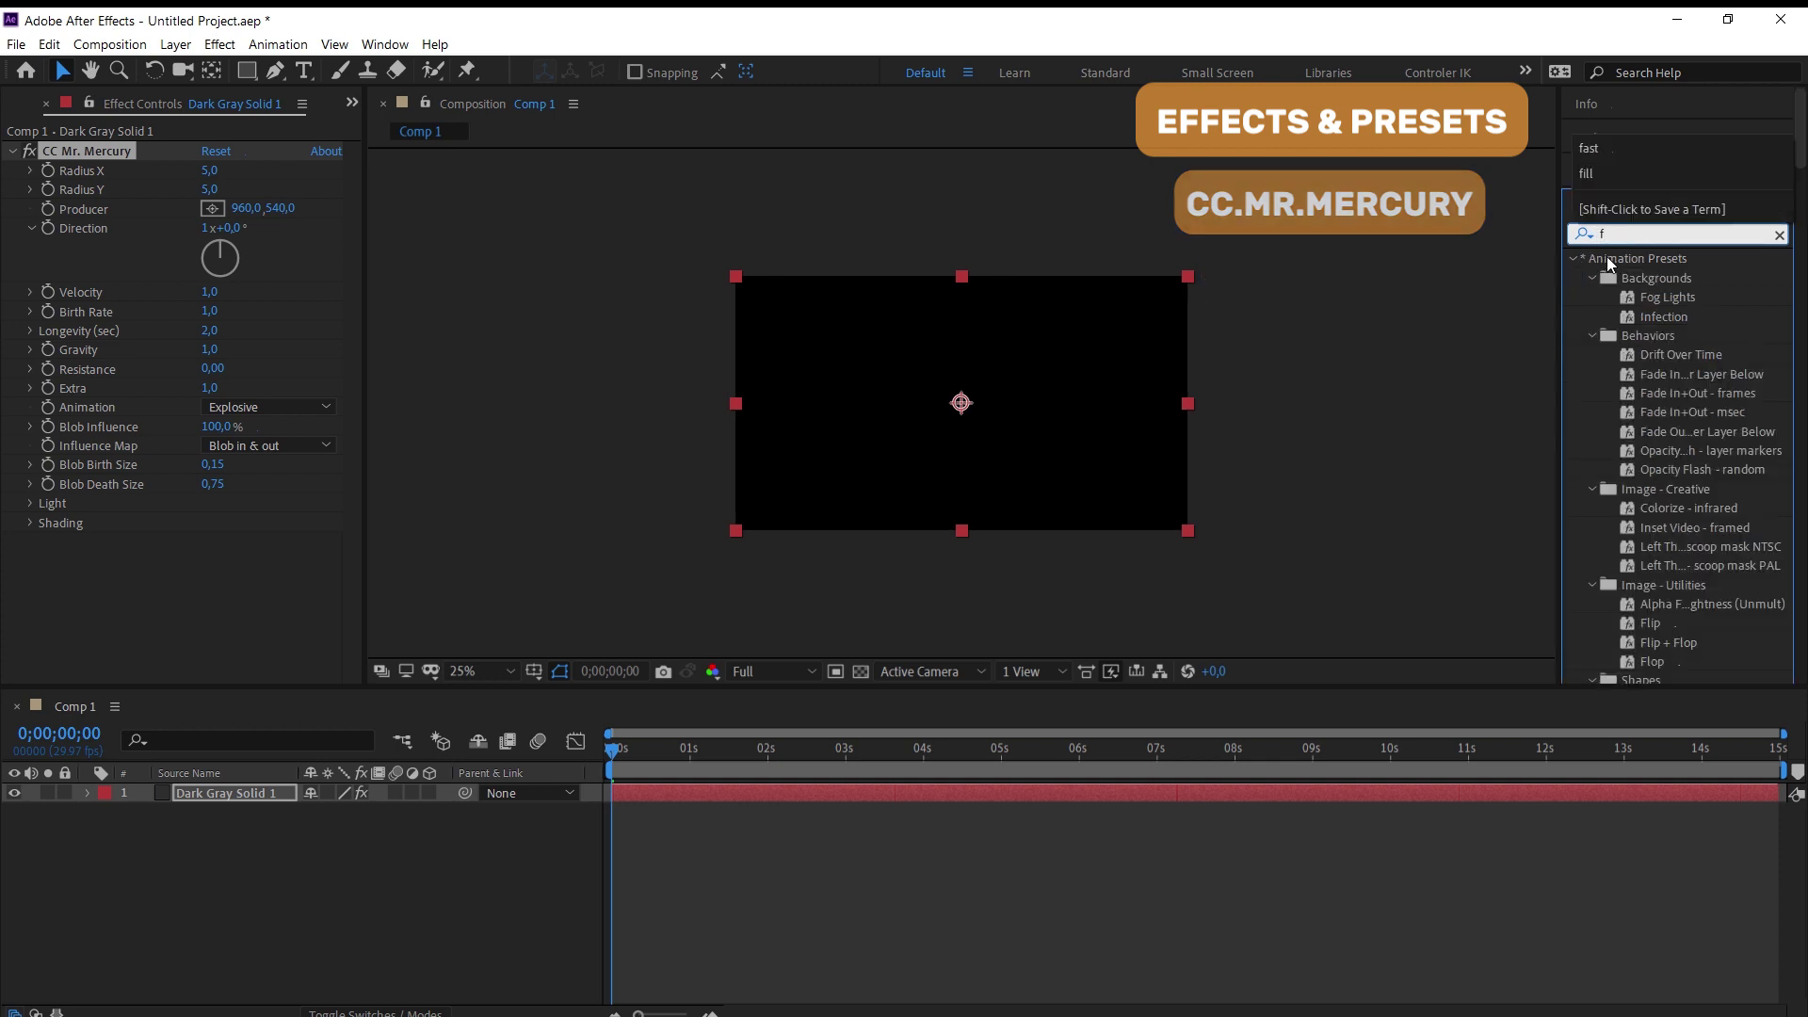
left_click_drag(1651, 373, 1016, 414)
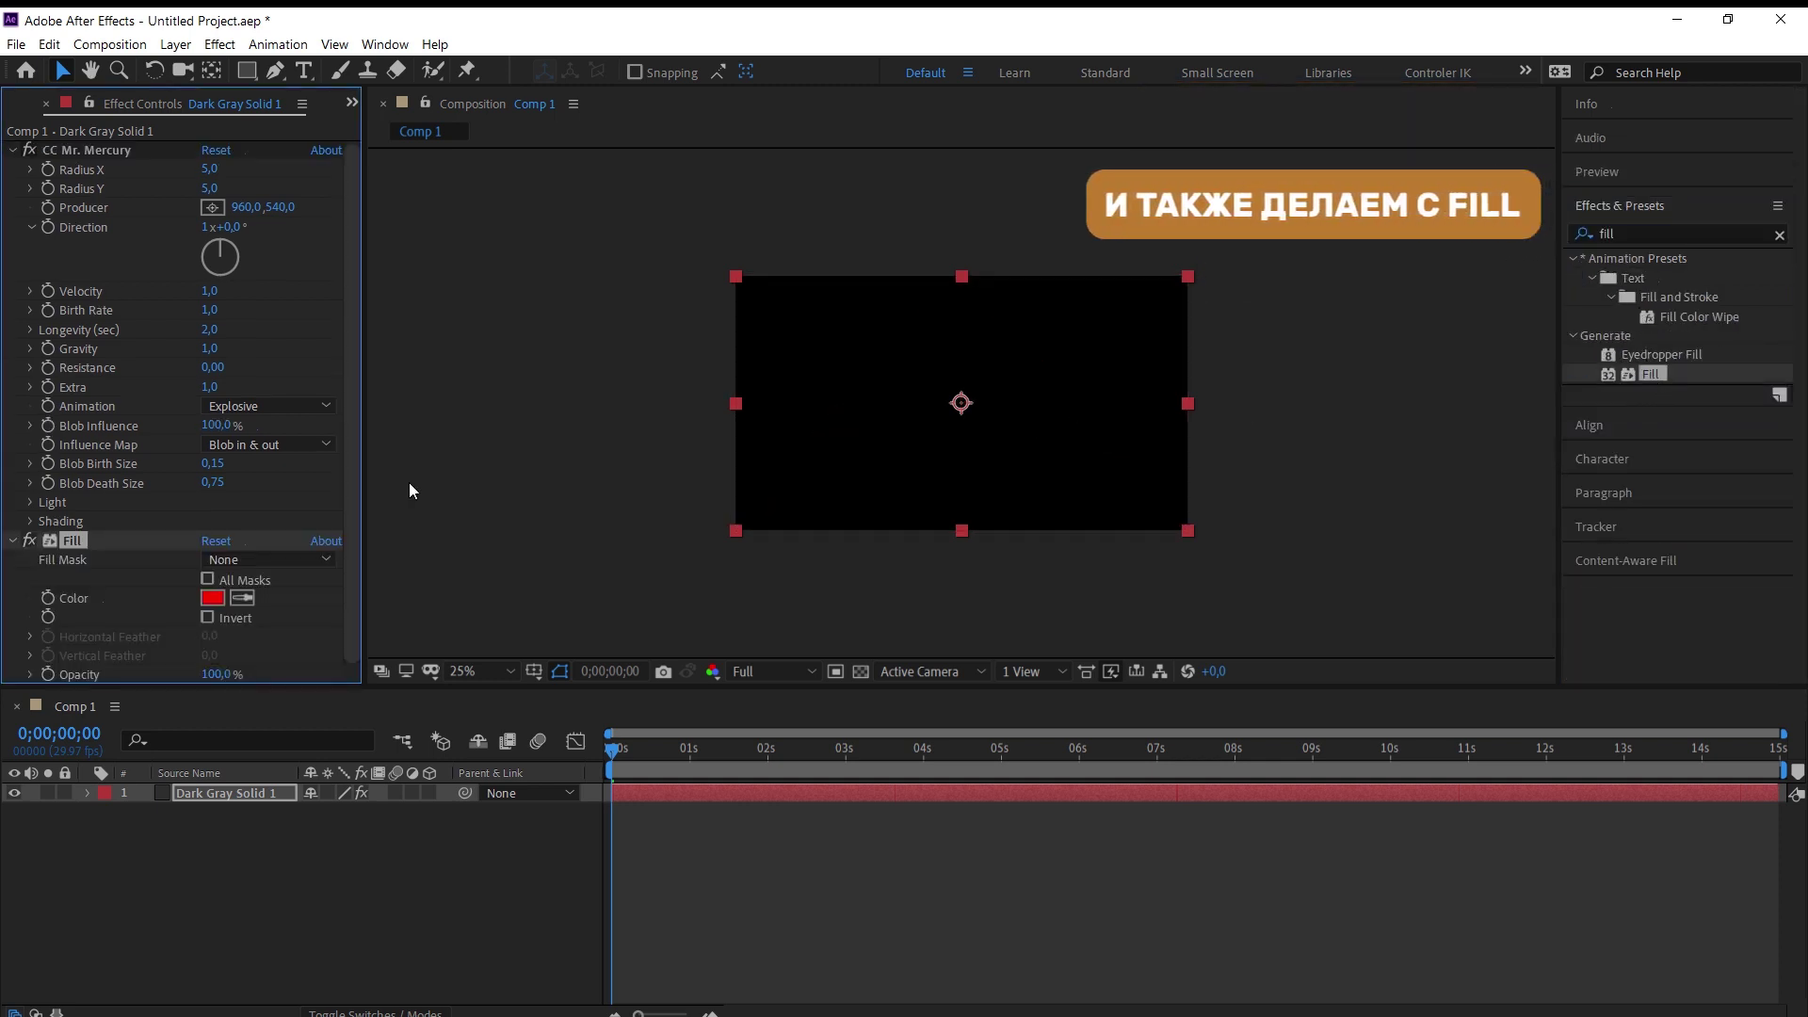
Step: Set the Fill effect's colour to yellow FFF158
left_click(214, 598)
left_click_drag(1452, 659, 1461, 704)
type("FF")
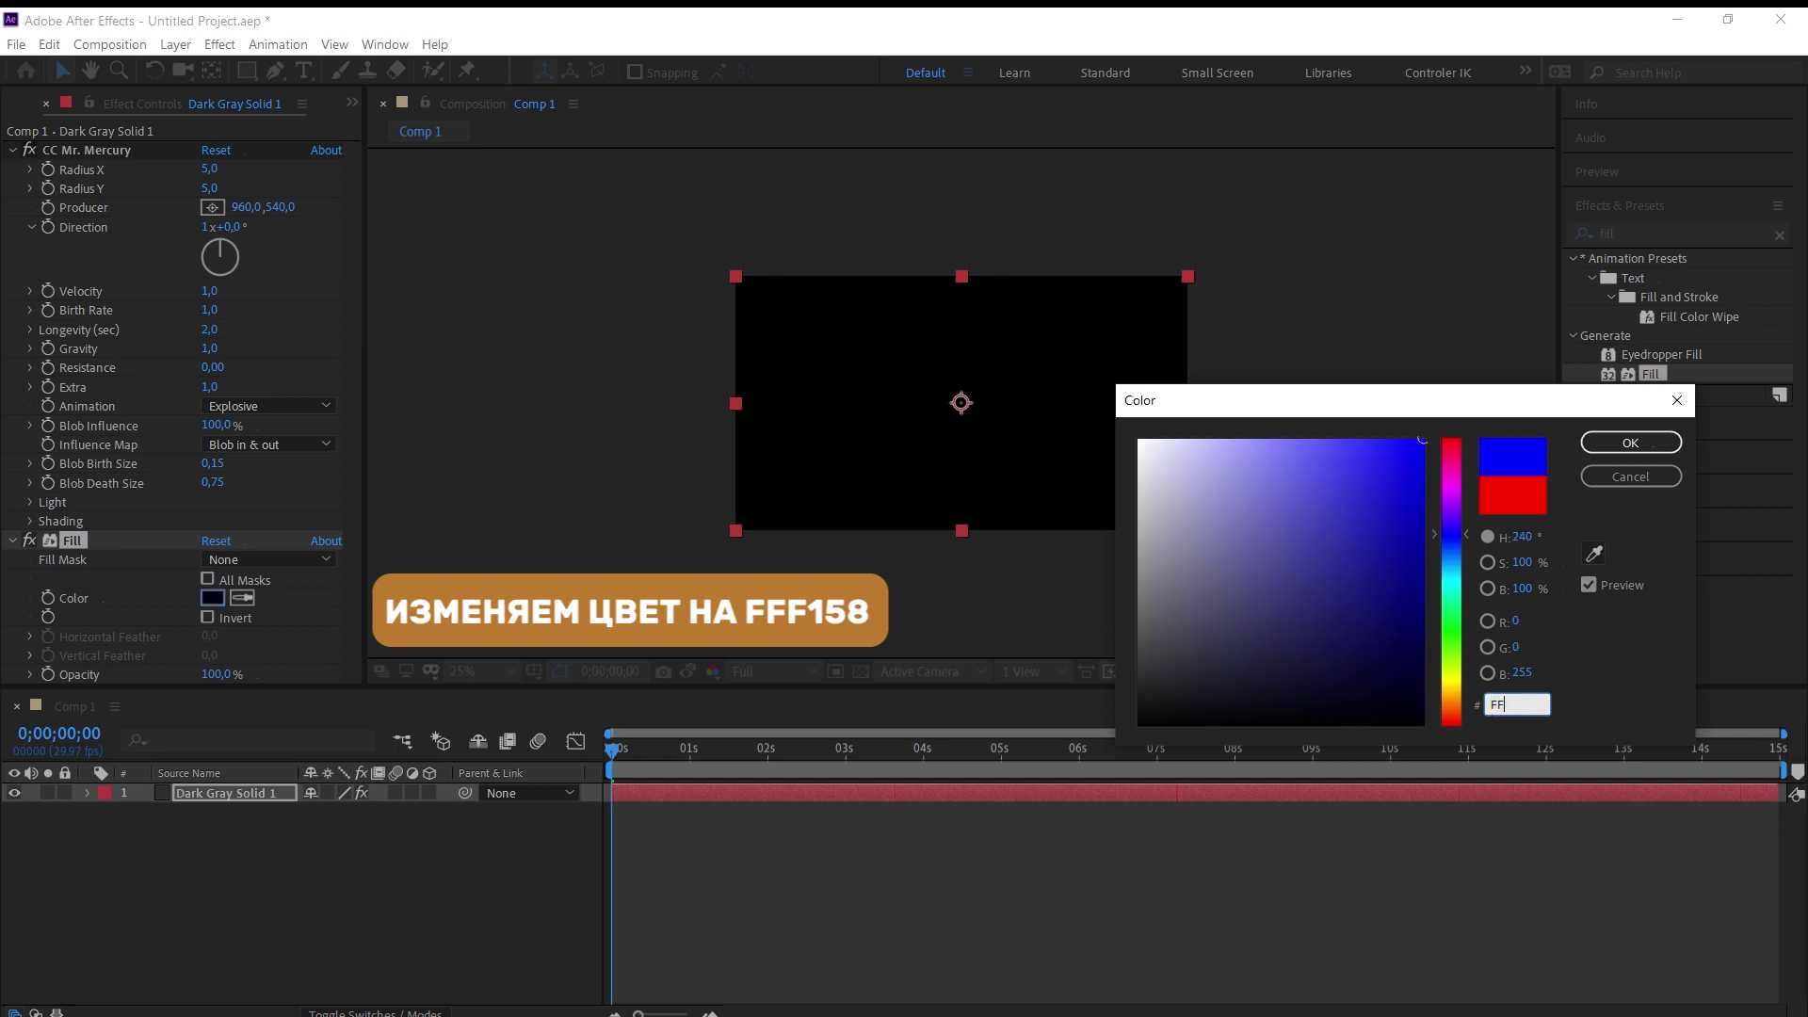
type("F158")
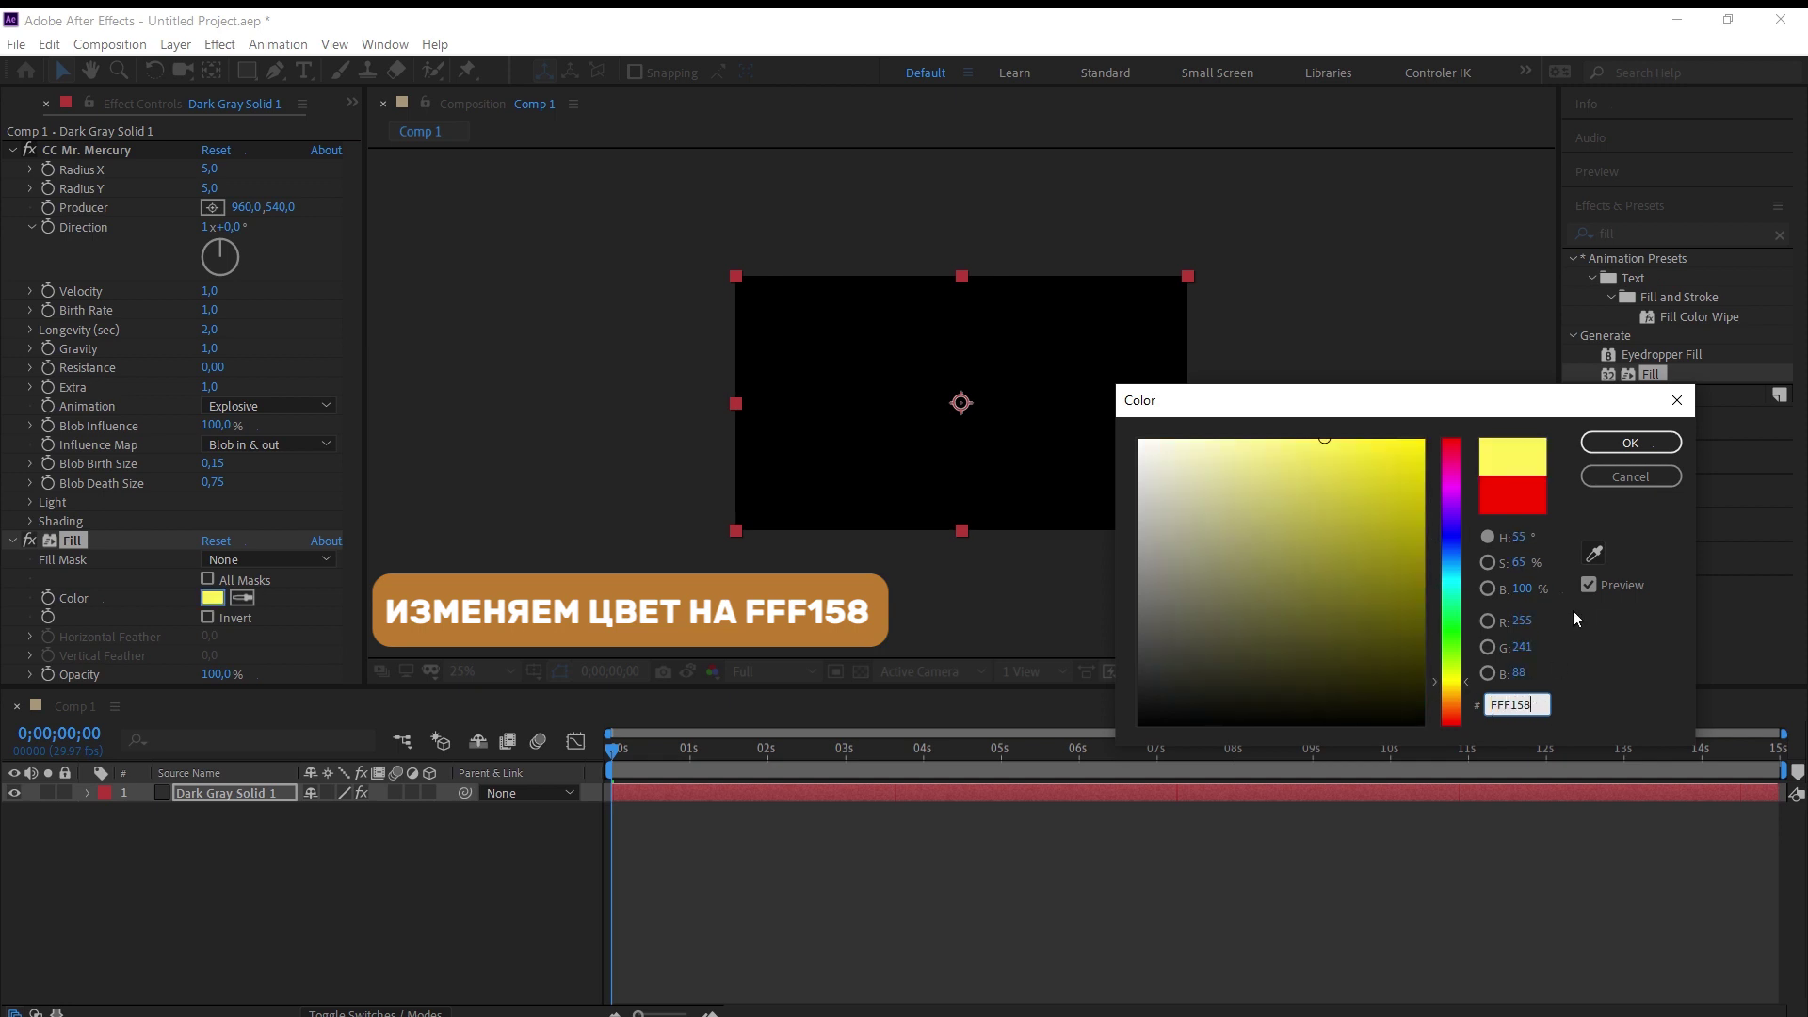
left_click(1639, 450)
left_click(568, 770)
key("space")
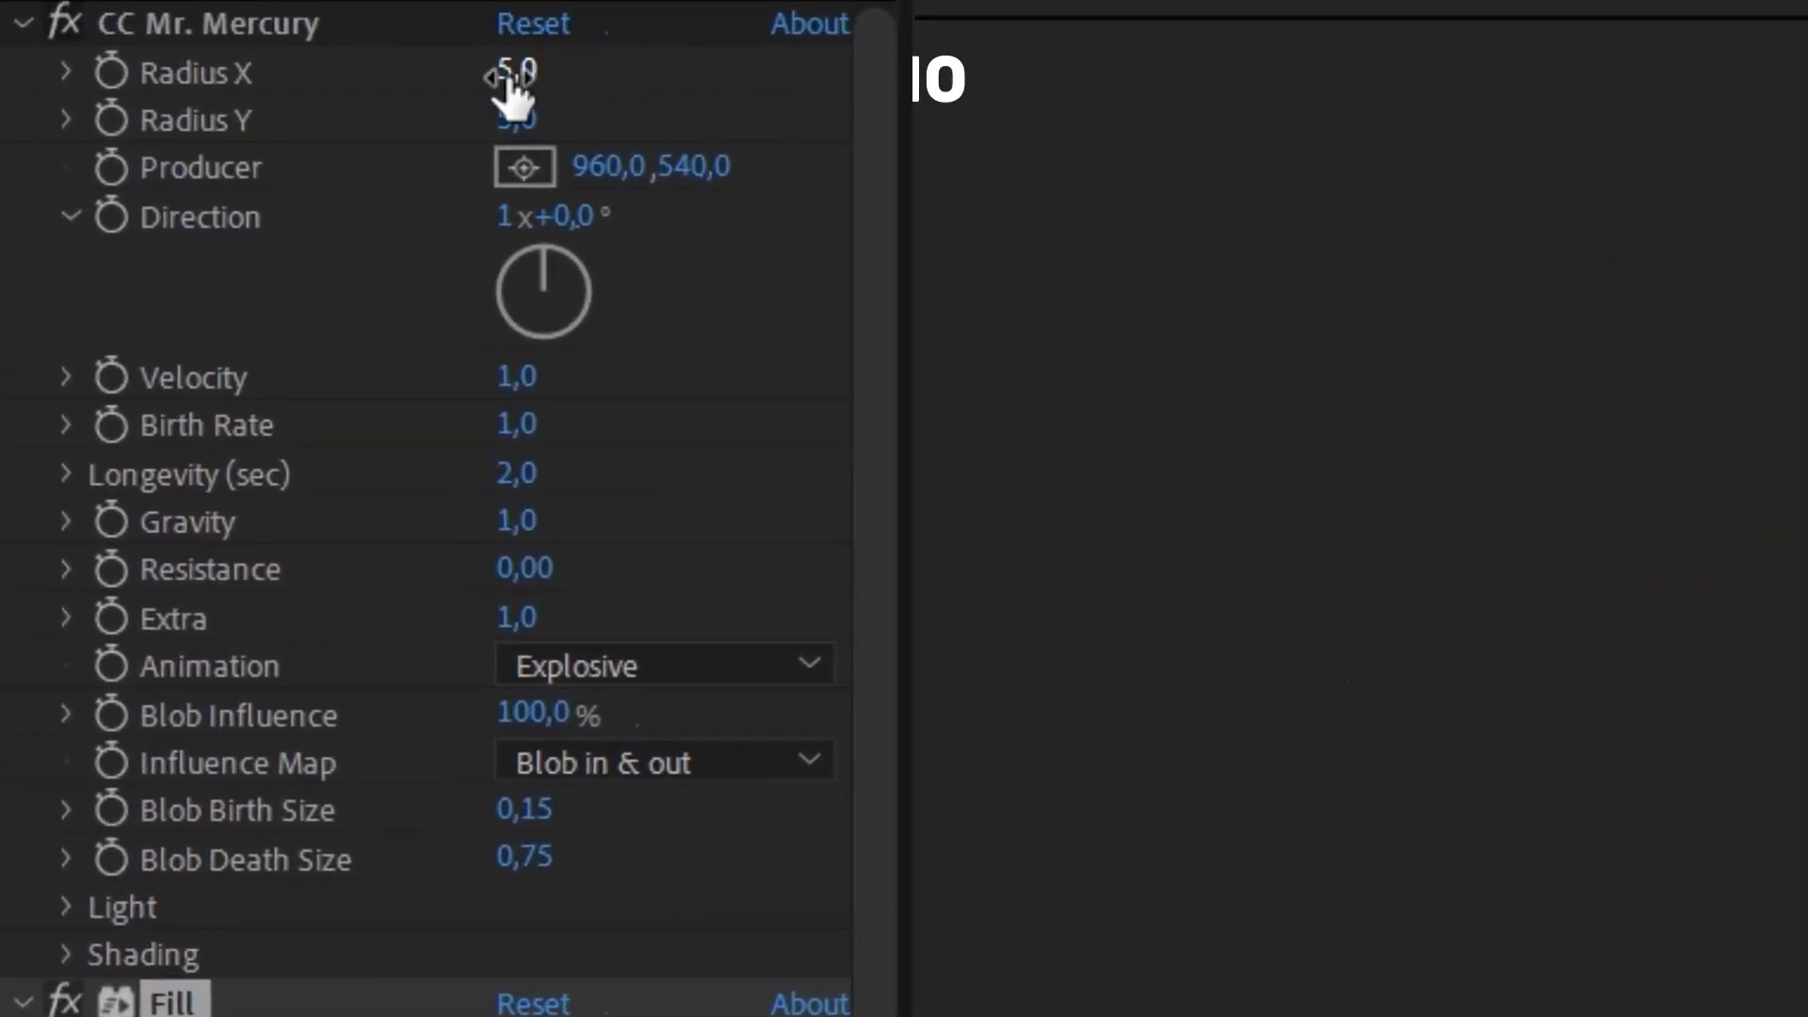
Step: Set CC Mr. Mercury's Radius X to 10 and Radius Y to 0
left_click(517, 77)
type("10")
key("Return")
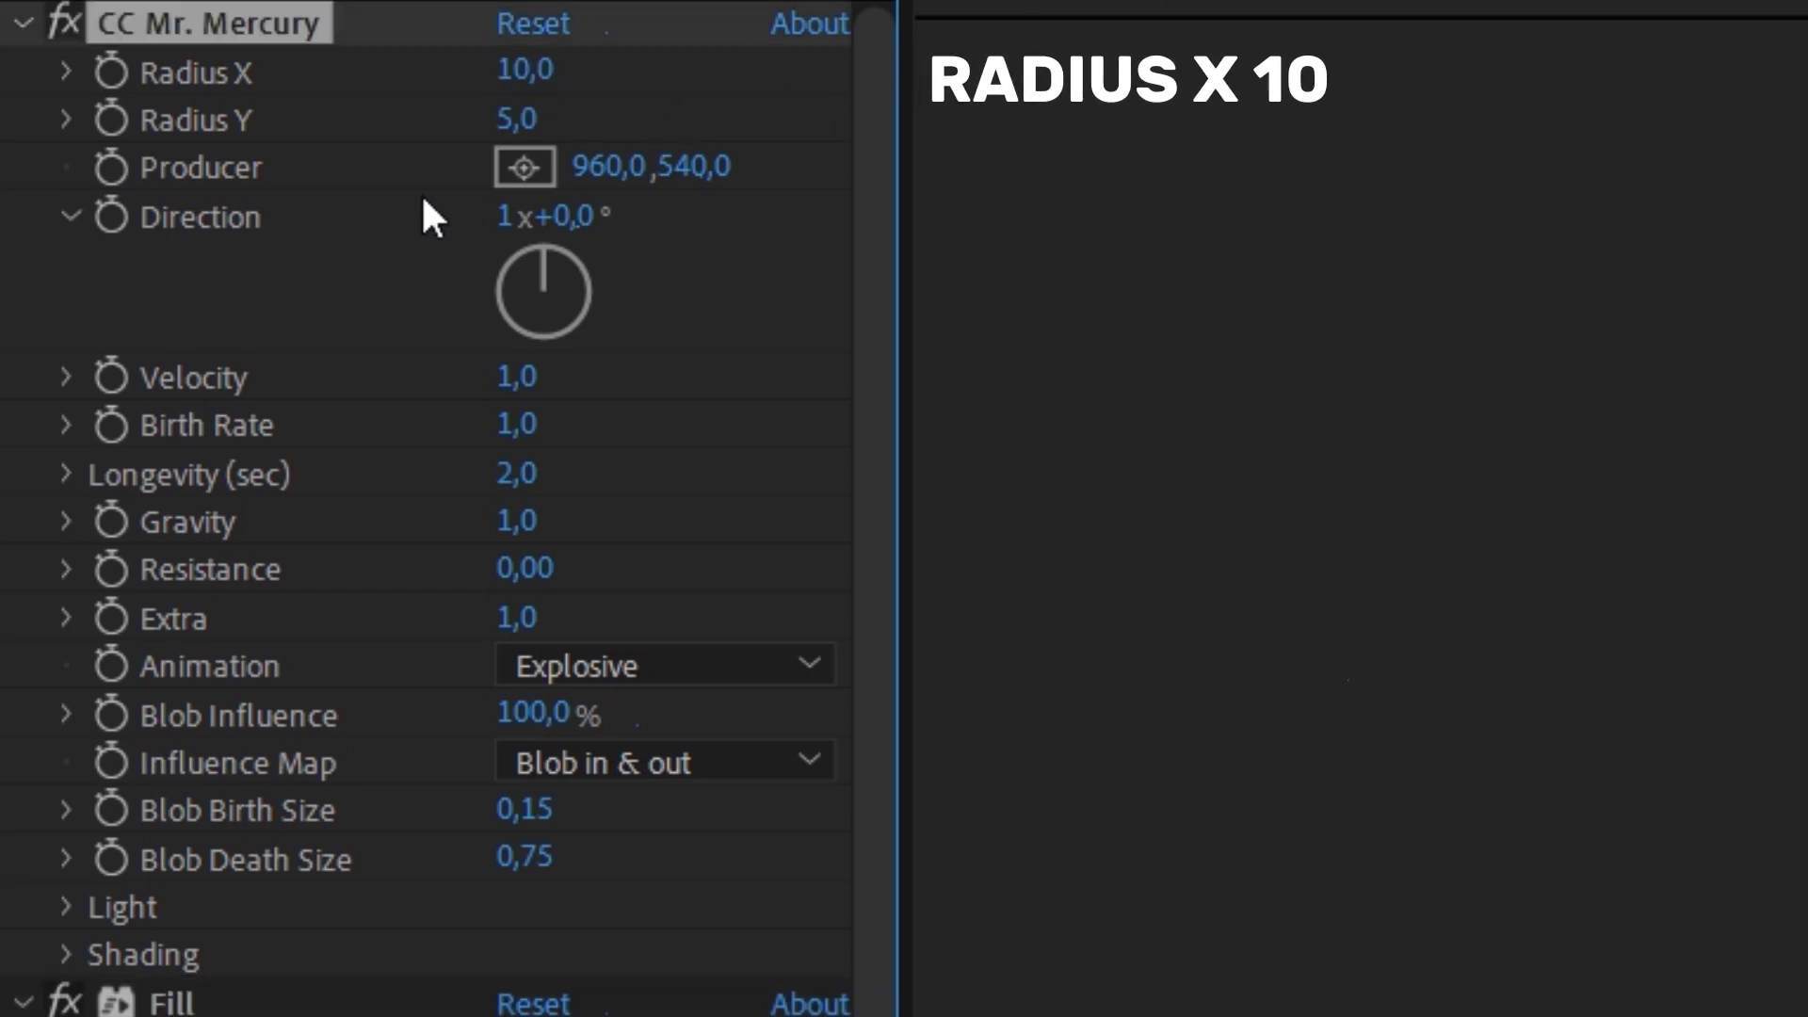
left_click(517, 115)
type("0")
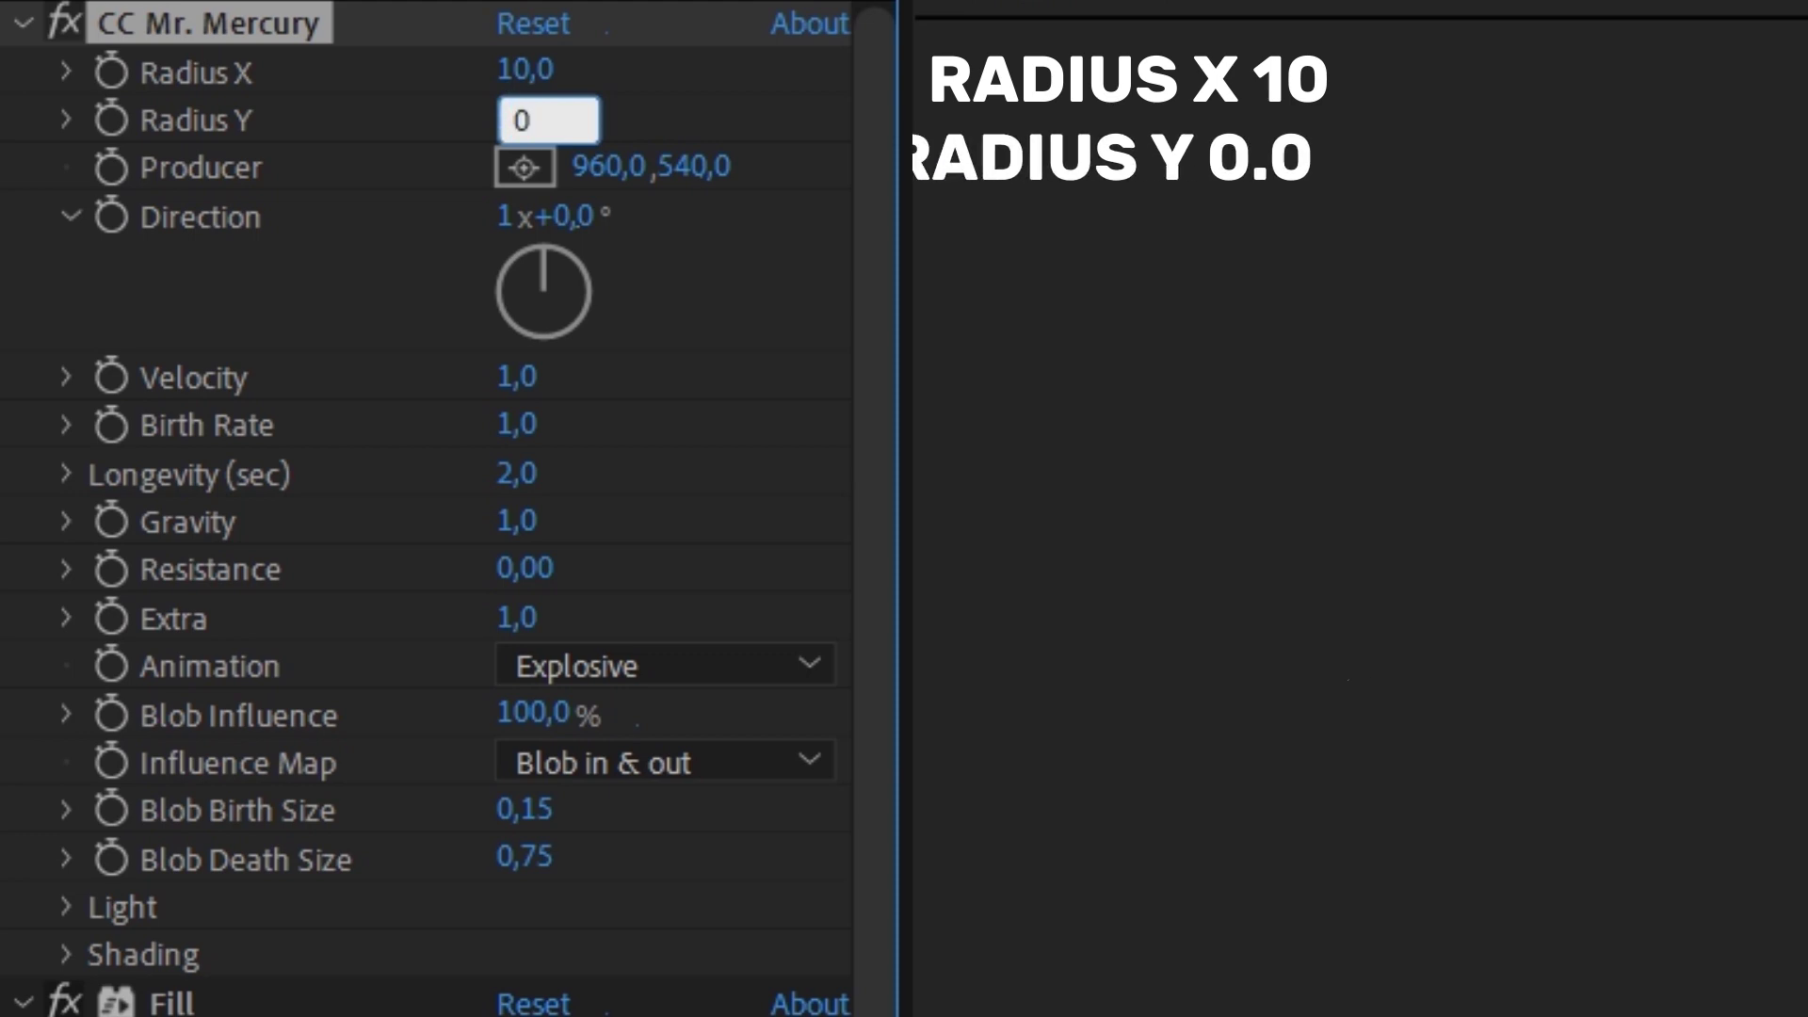
key("Return")
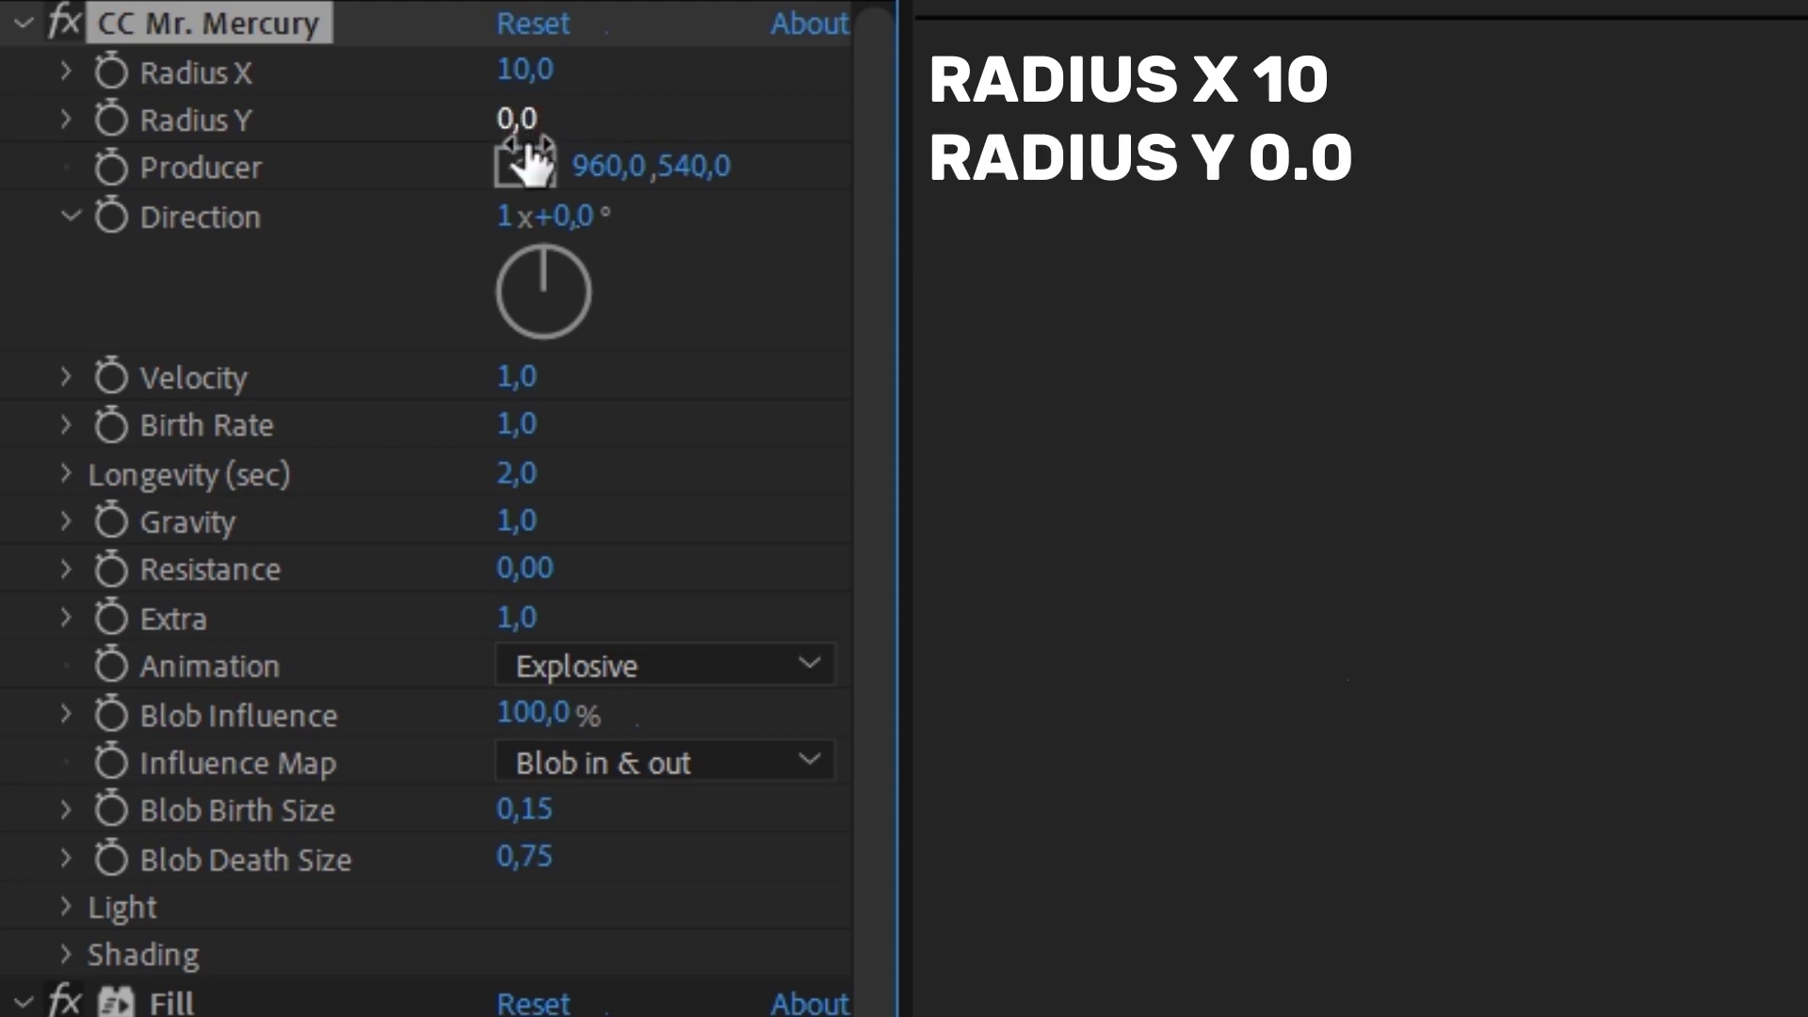
Step: Set CC Mr. Mercury's Velocity to 0
left_click(517, 379)
key("BackSpace")
type("-0")
key("Return")
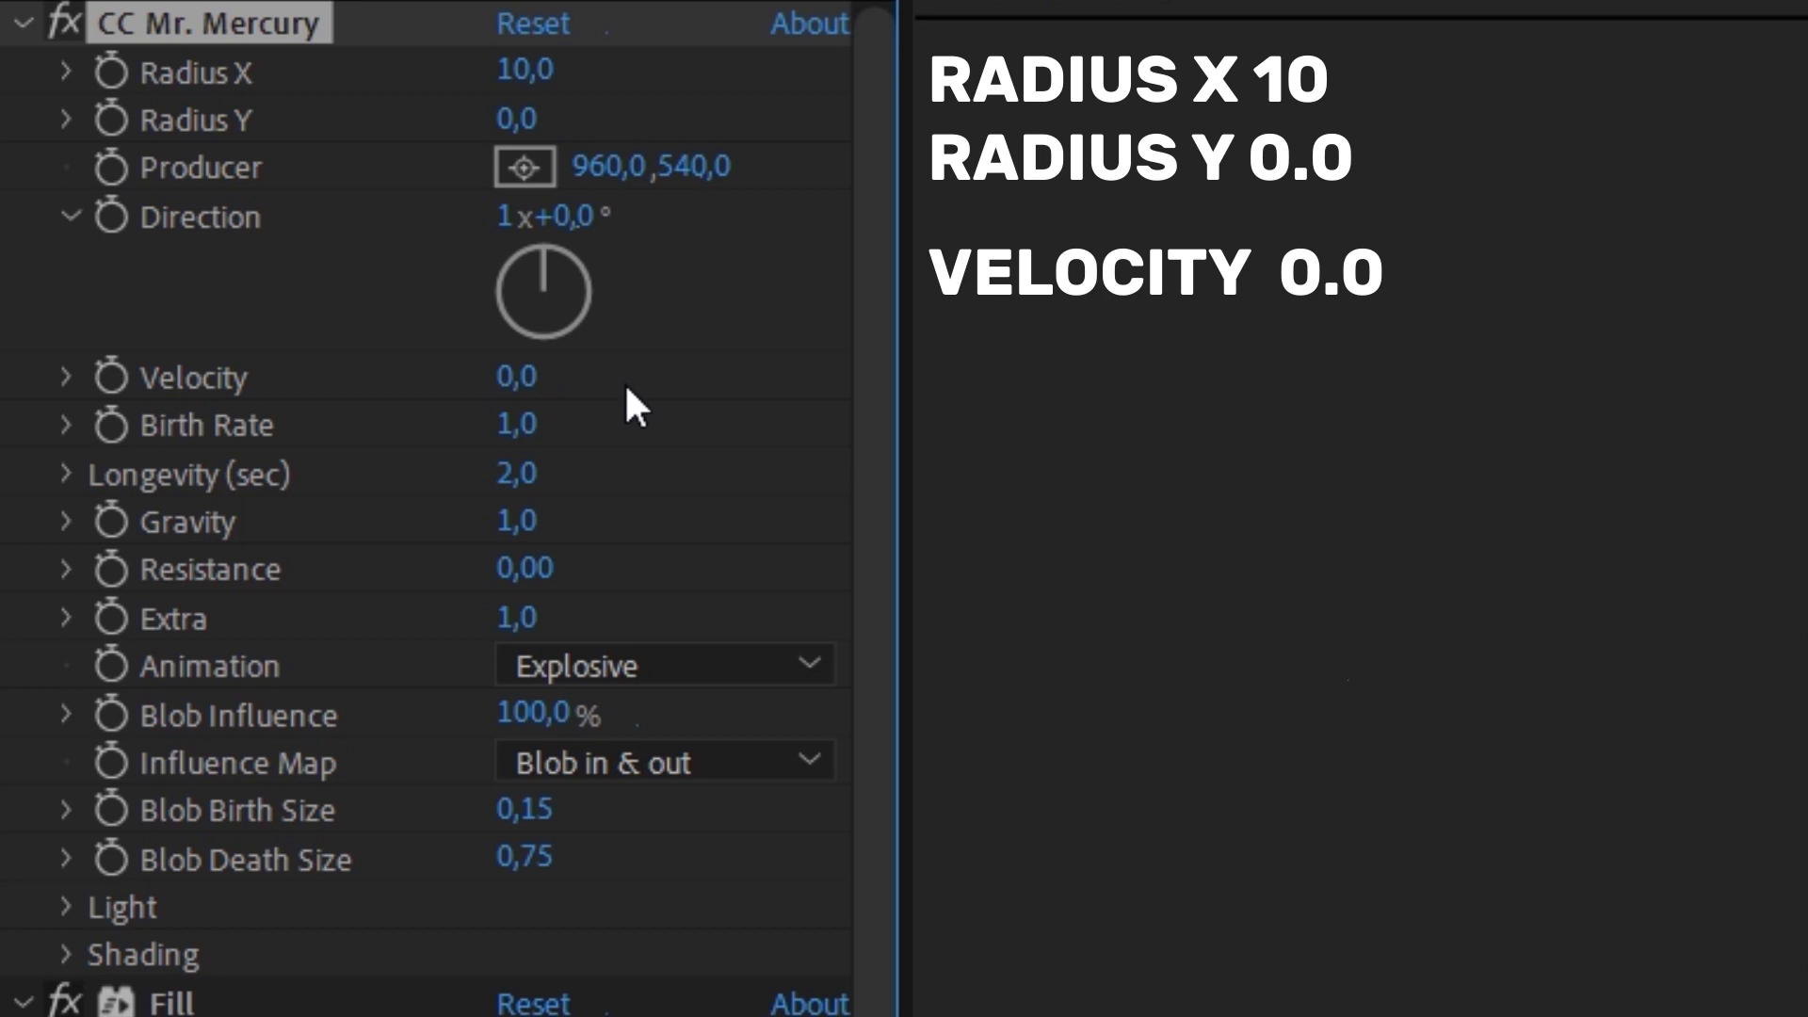
Step: Set CC Mr. Mercury's Birth Rate to 3.0 and Longevity to 1.5 seconds
left_click(518, 426)
type("3")
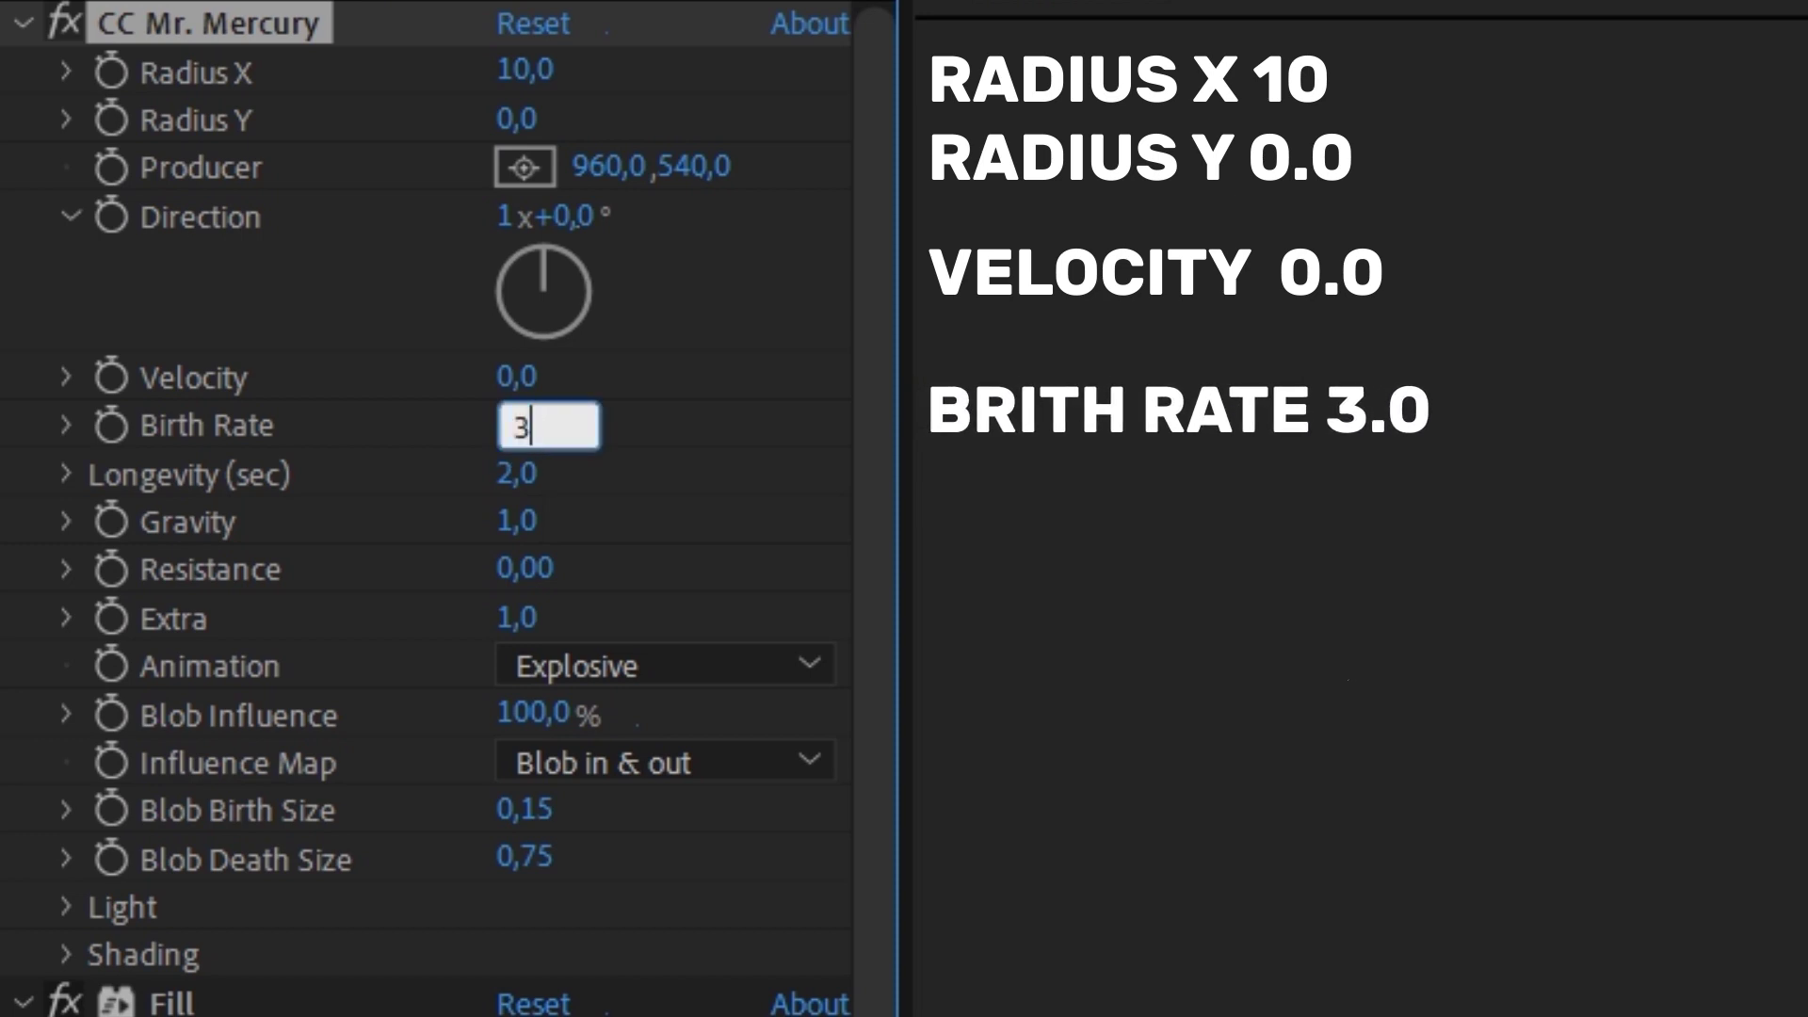
type(",0")
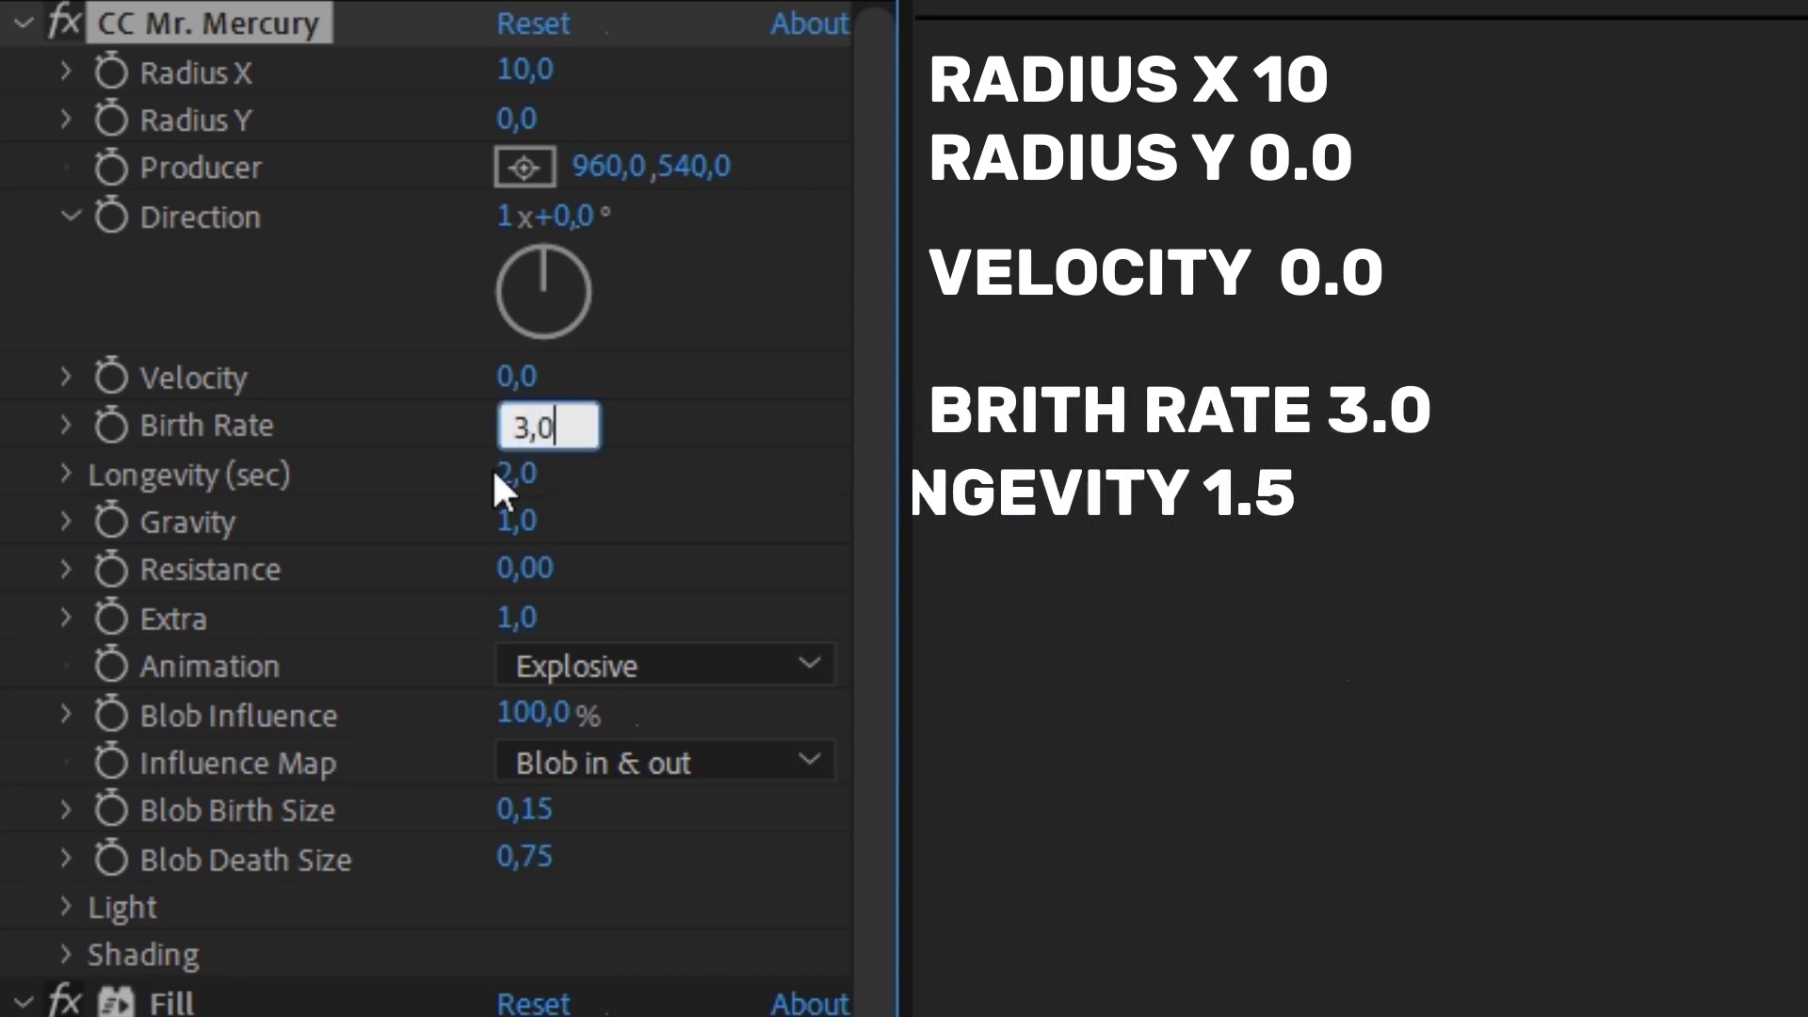
key("Return")
left_click(509, 474)
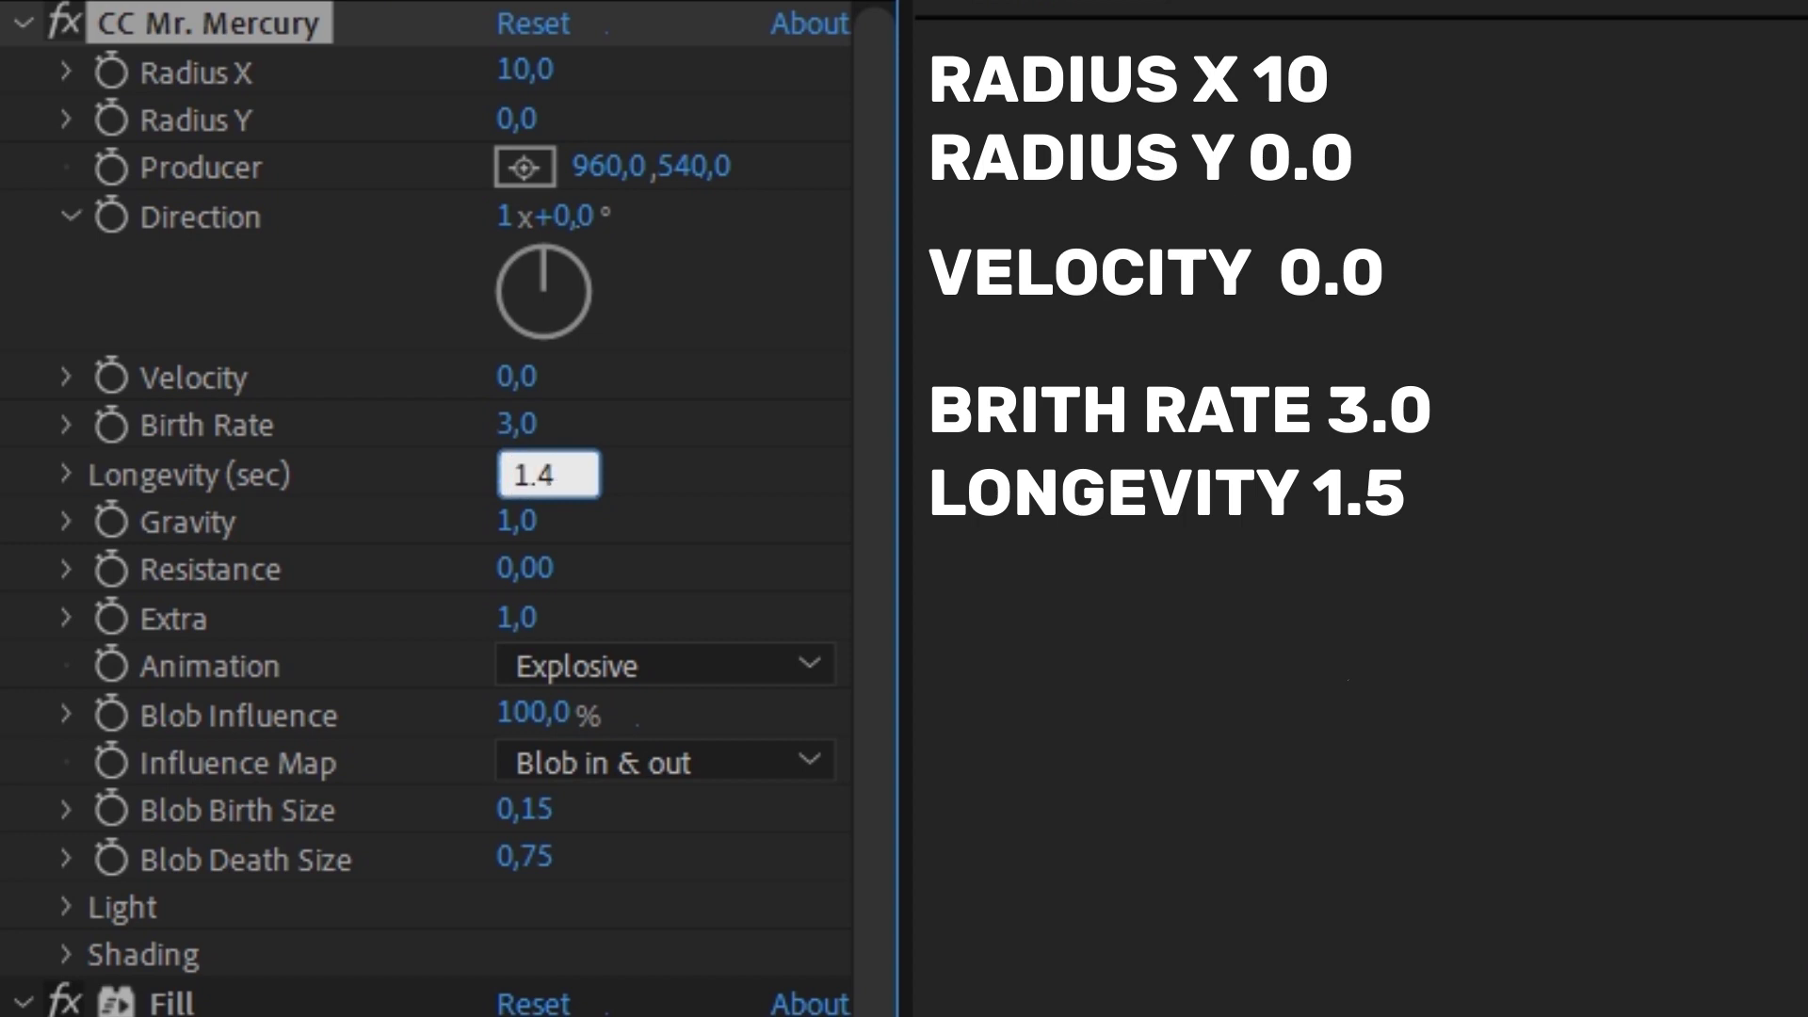
key("Return")
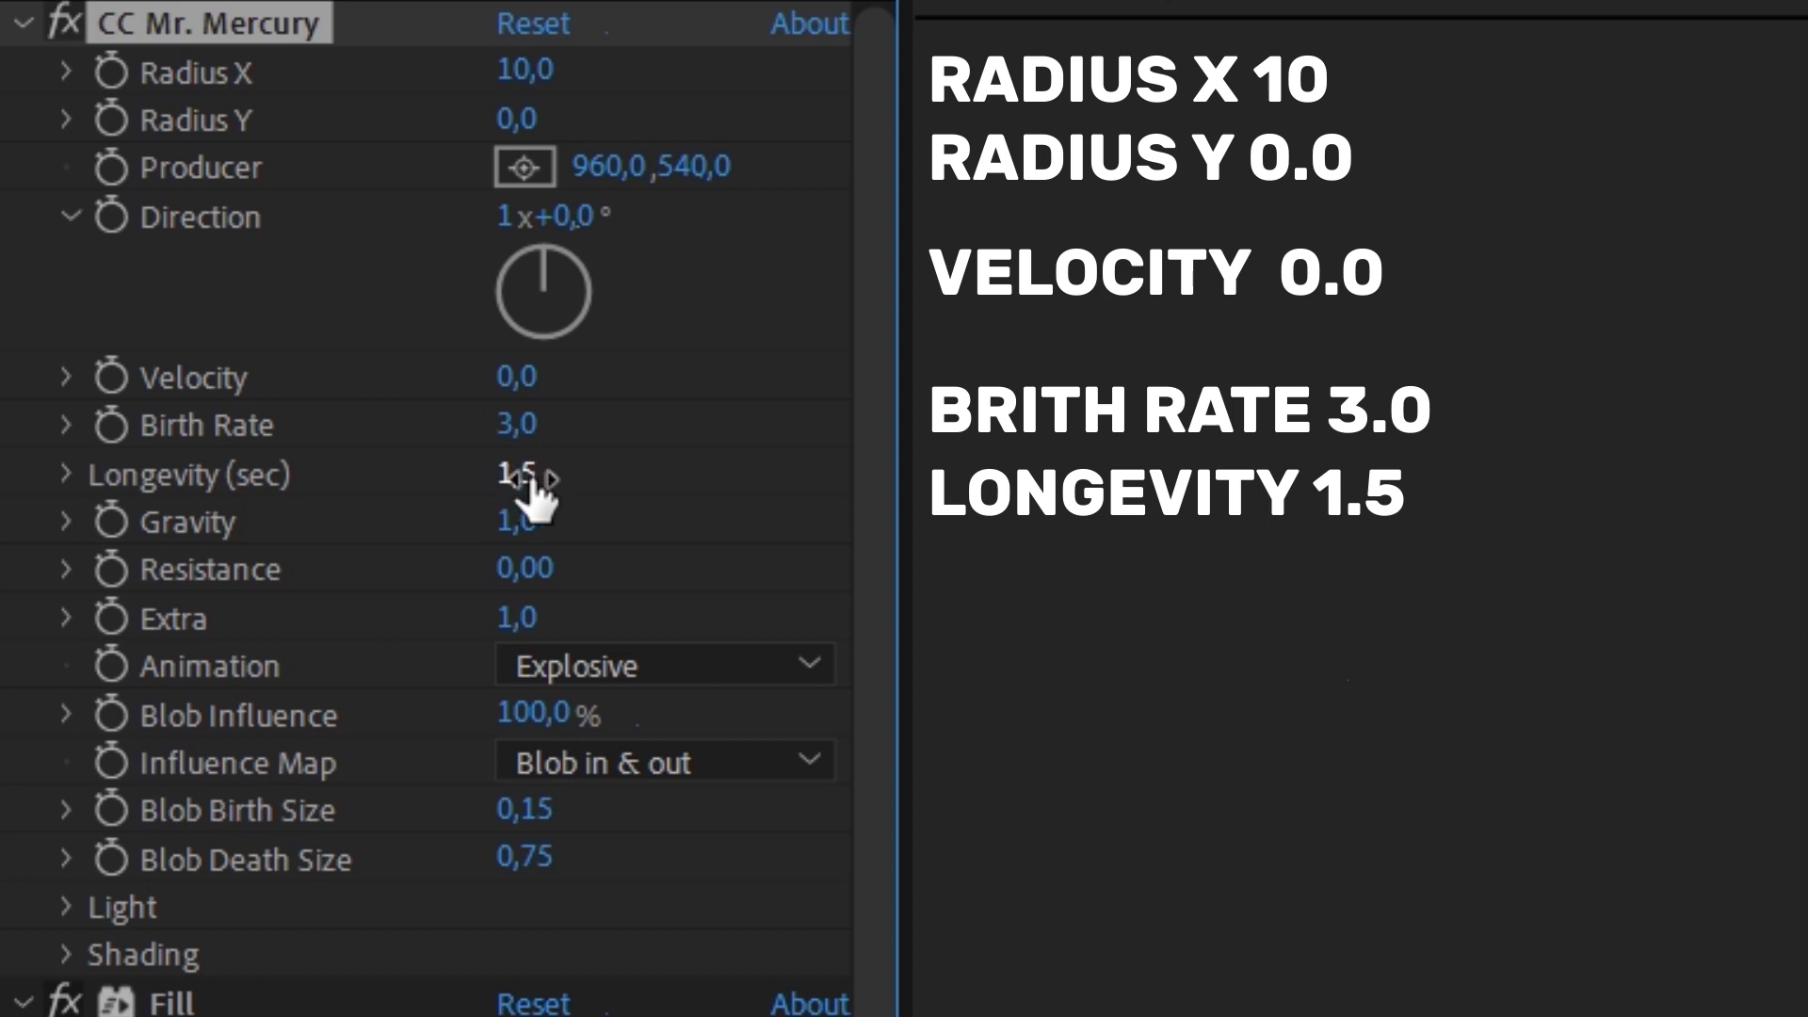
Step: Set CC Mr. Mercury's Extra to 0.3 and its Animation type to Fire
left_click(517, 617)
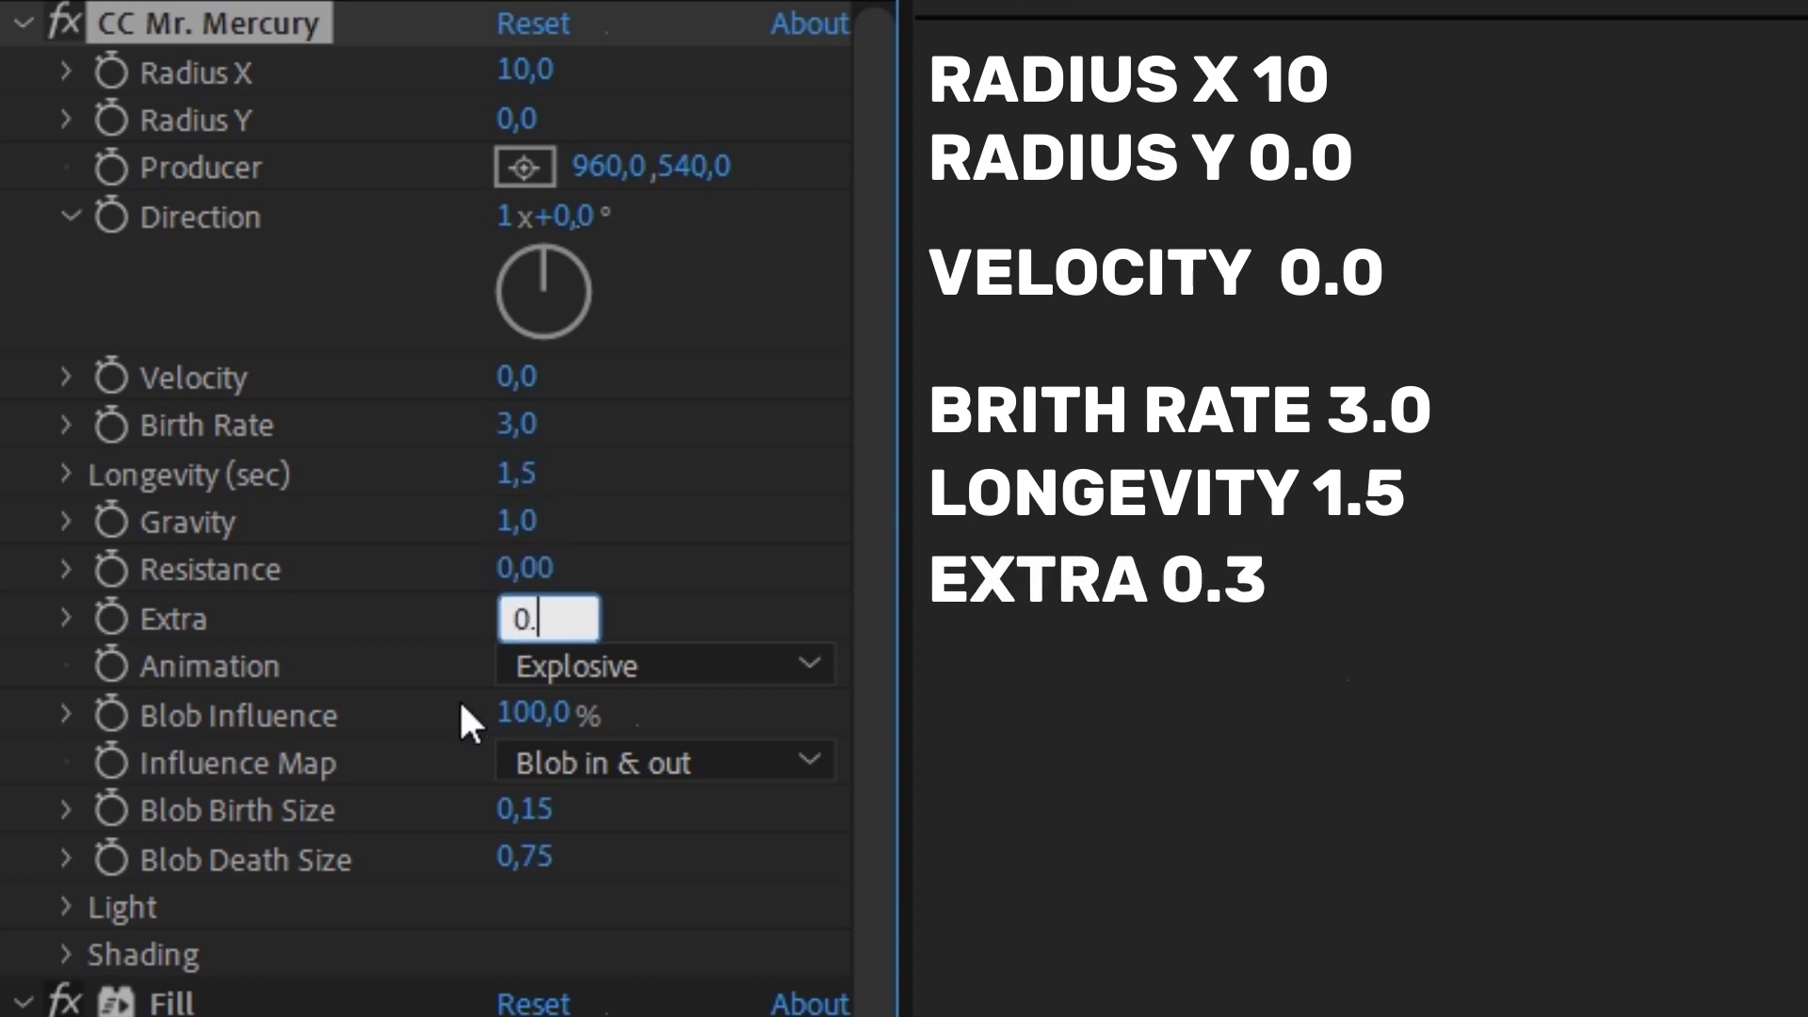
key("Return")
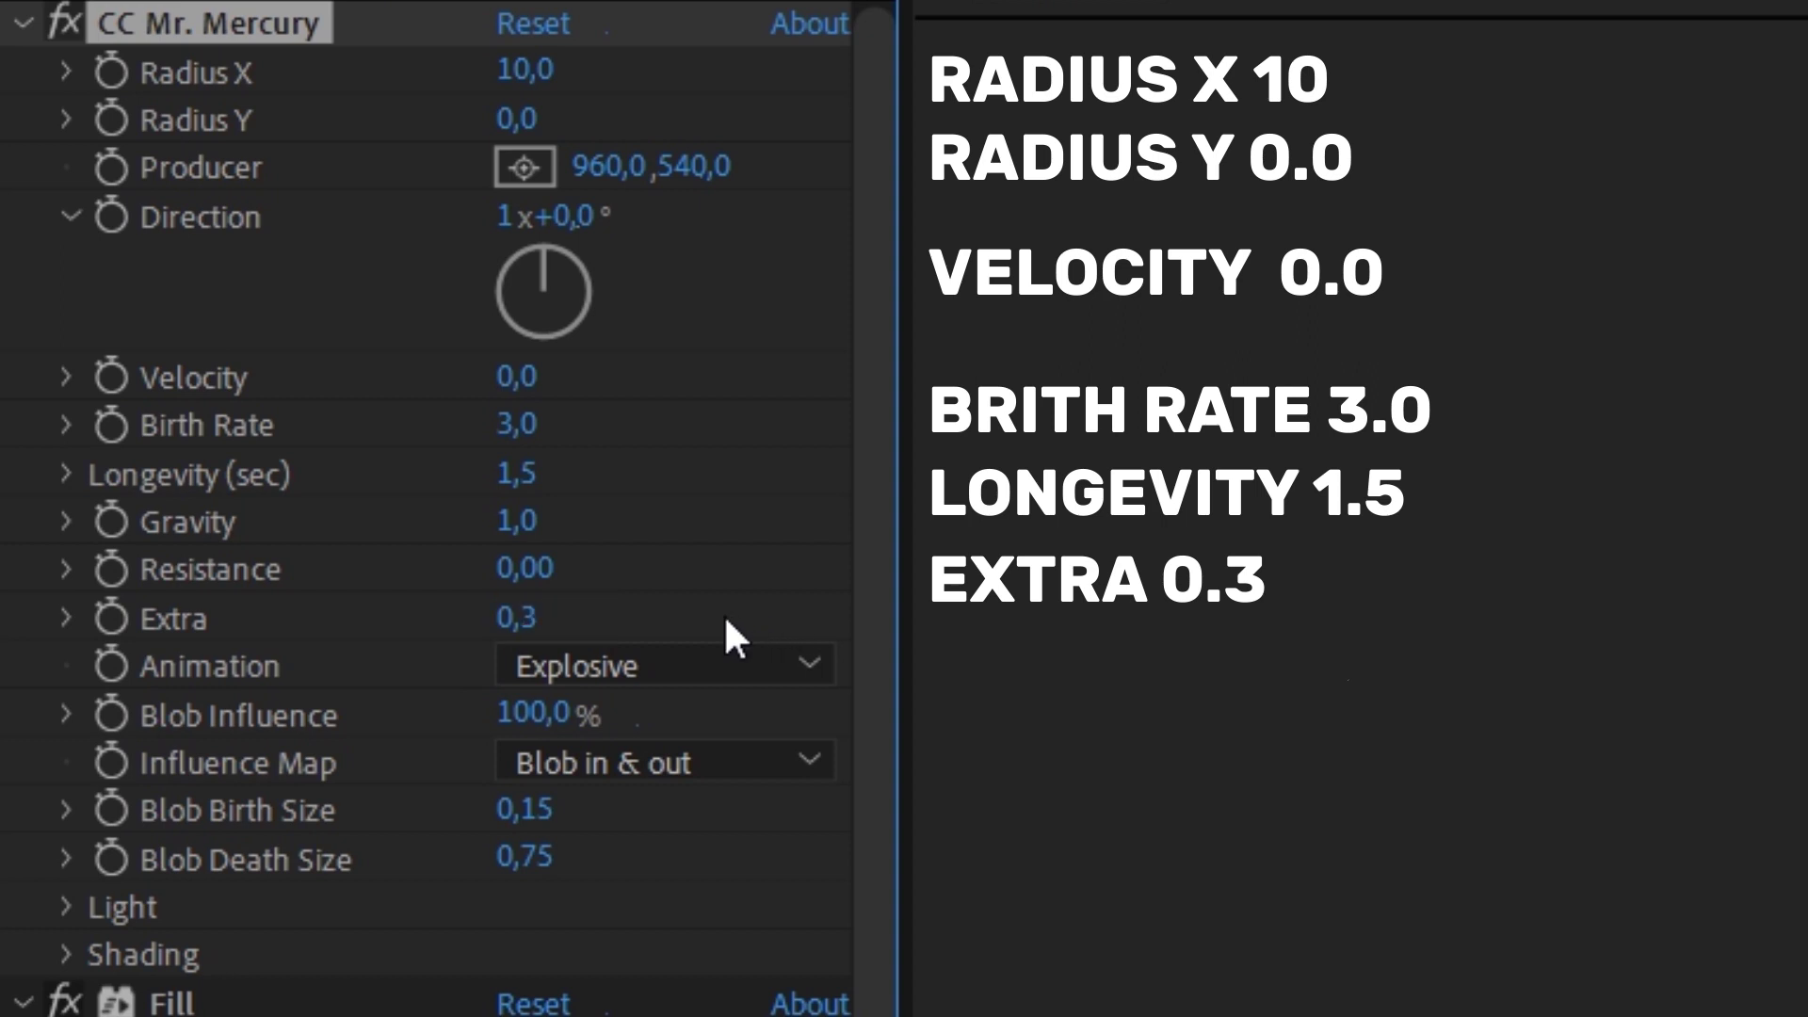
left_click(582, 666)
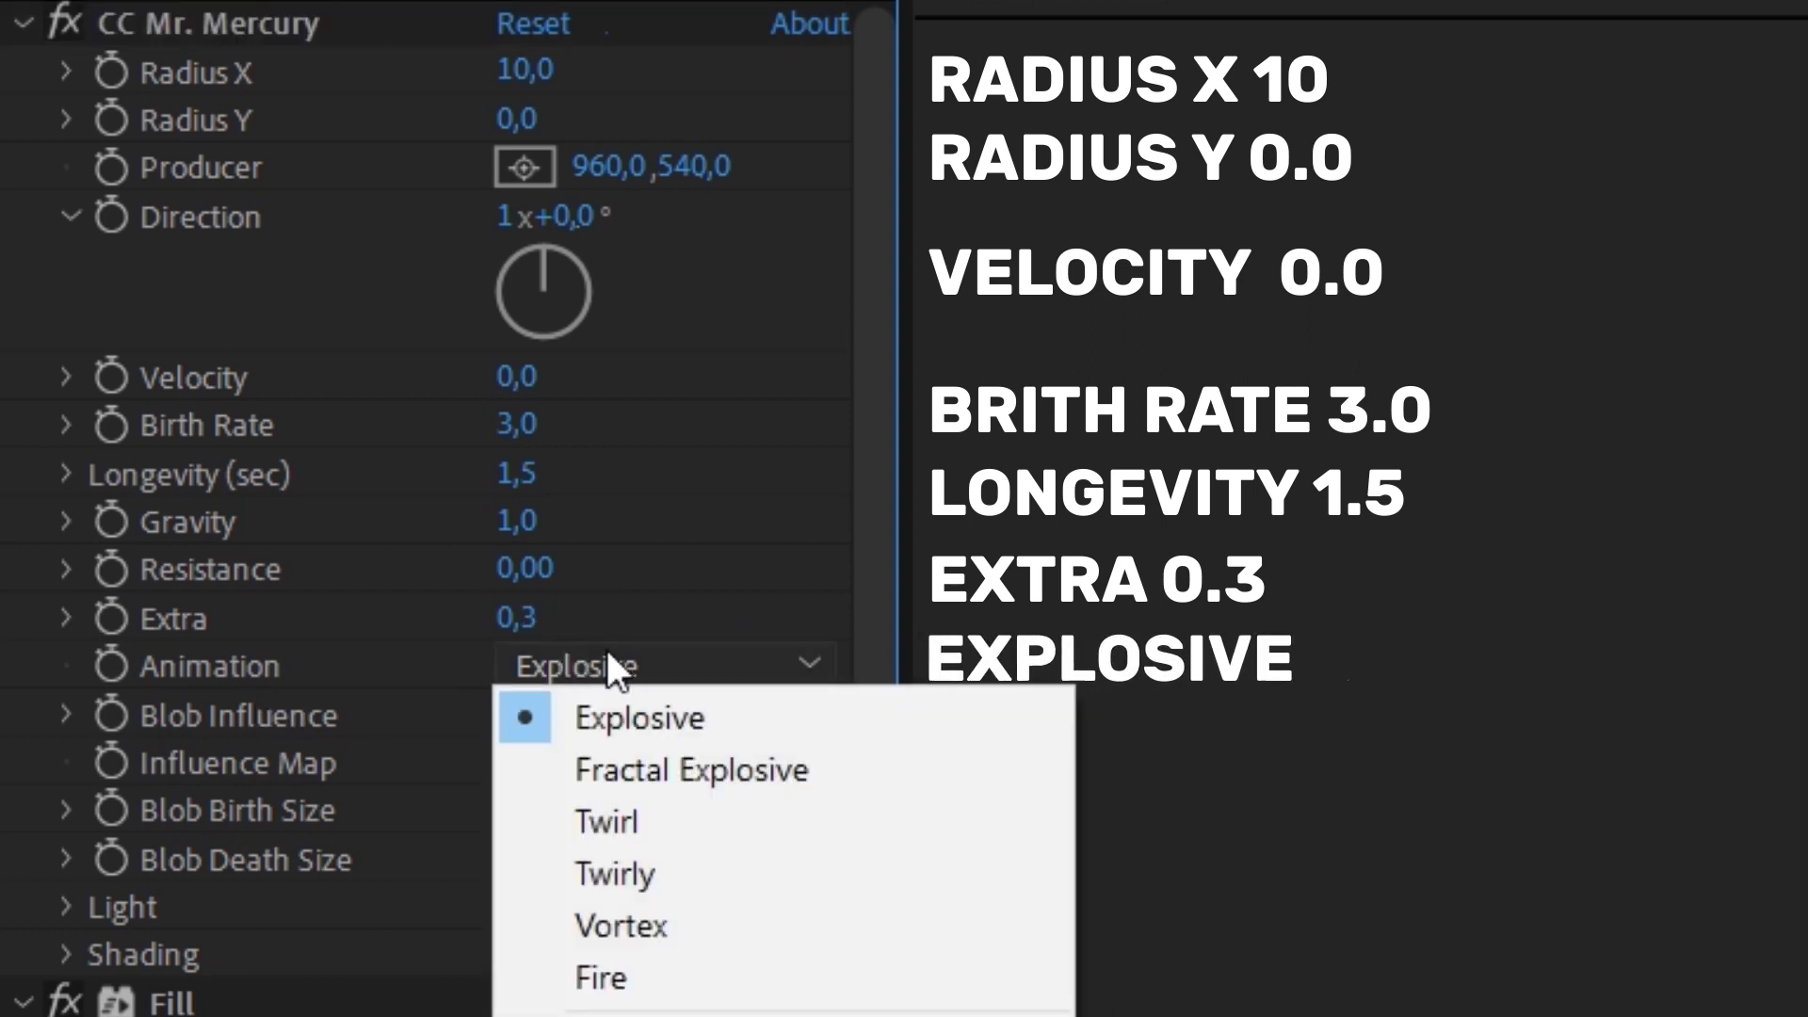
left_click(635, 971)
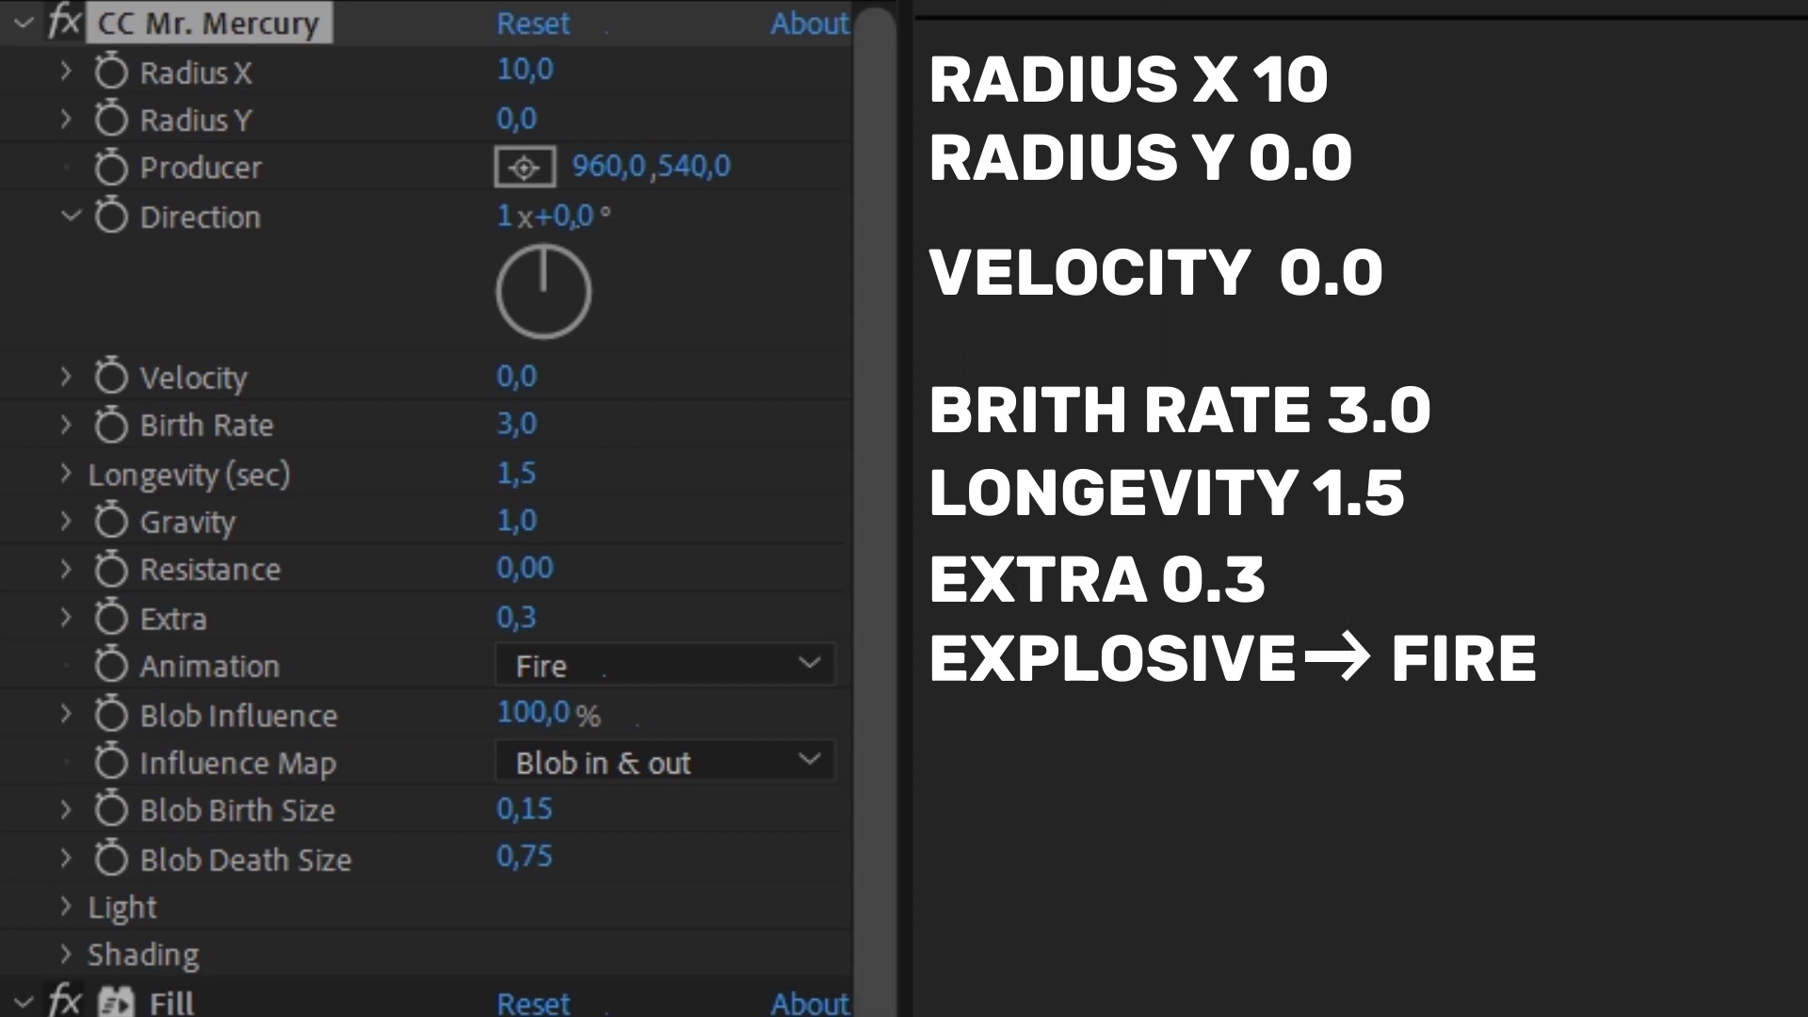
Step: Set CC Mr. Mercury's Blob Birth Size to 0.25 and Blob Death Size to 0
left_click(539, 809)
type("0.25")
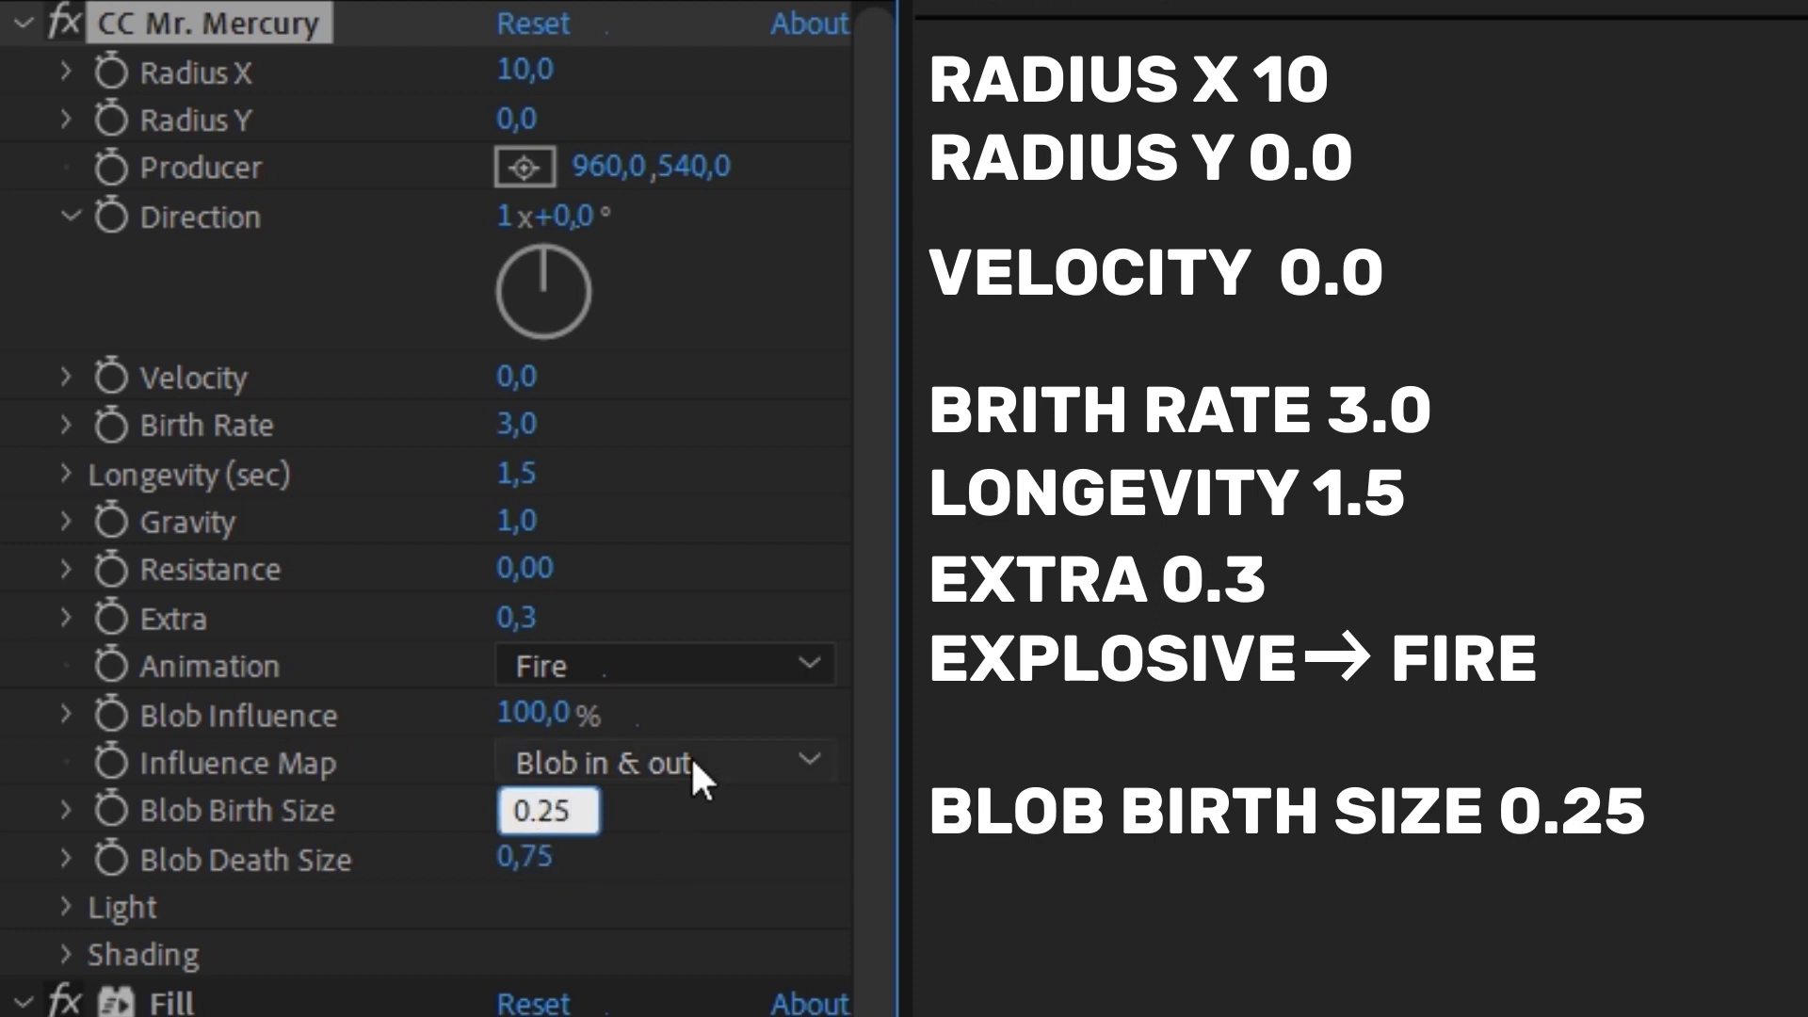
key("Return")
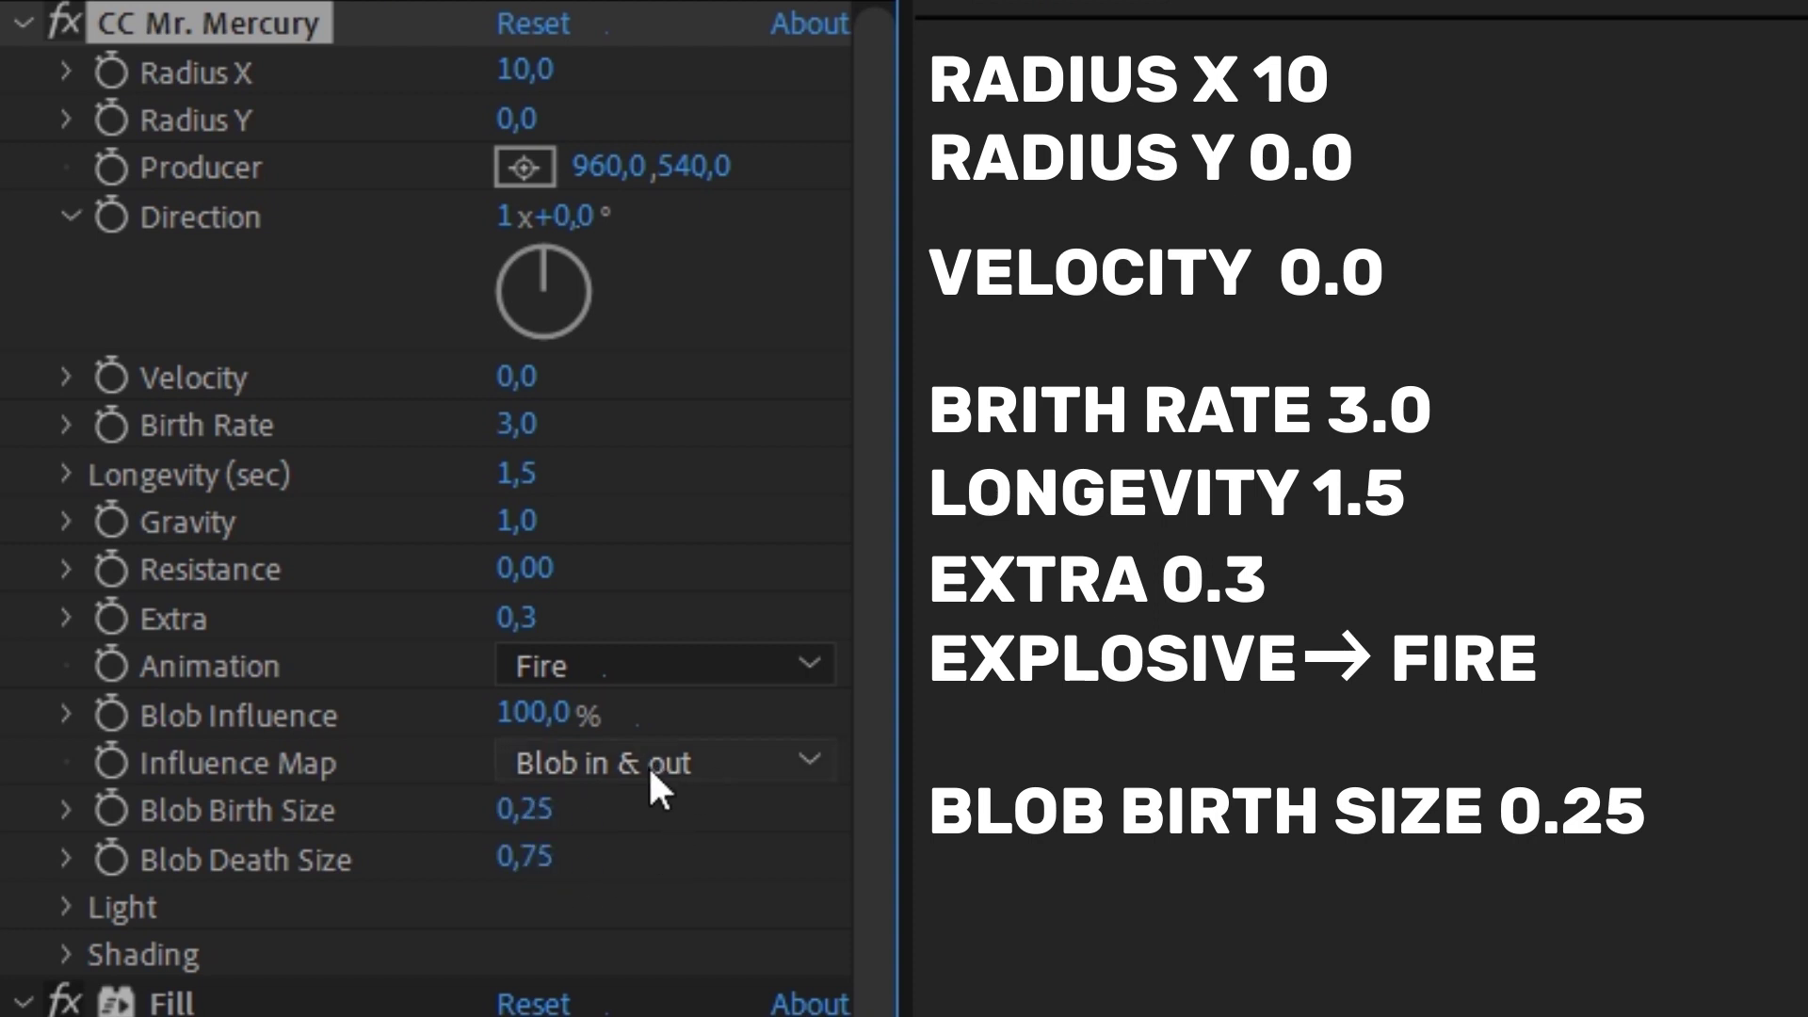
left_click(527, 859)
type("0.0")
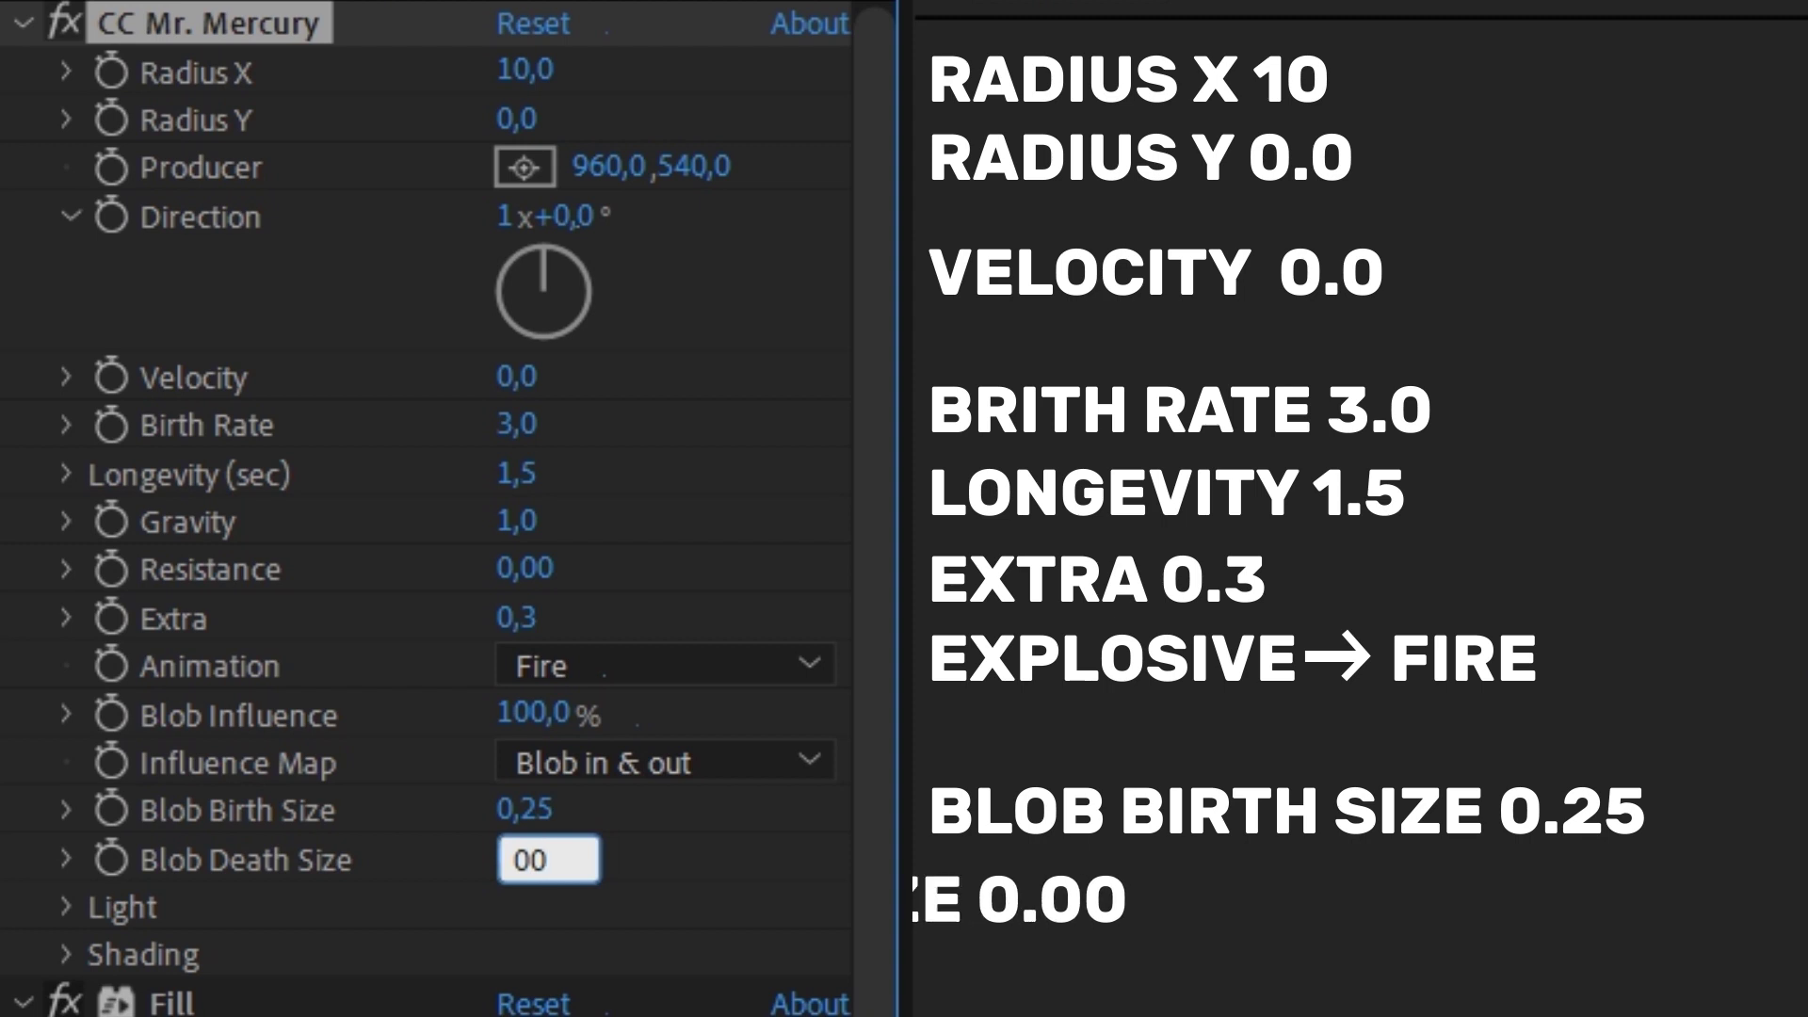
key("Return")
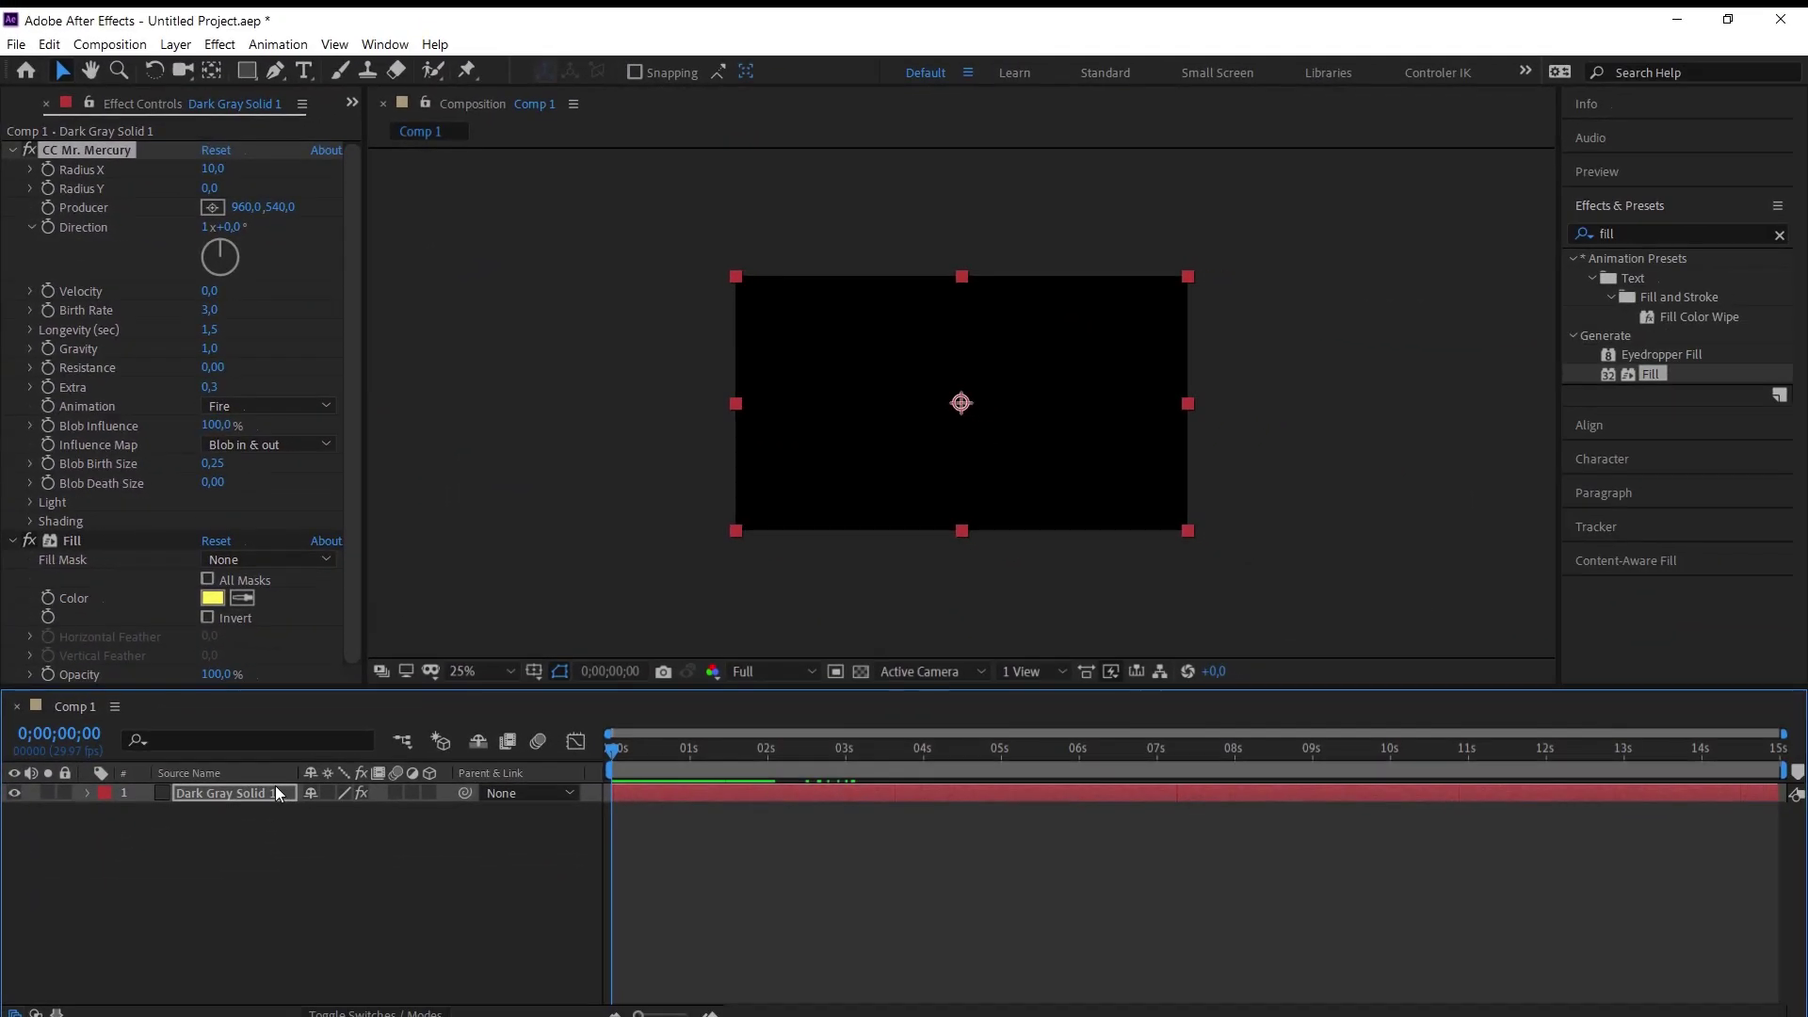
Step: Lower CC Mr. Mercury's Producer point below the frame centre to 960, 689
left_click(345, 940)
left_click(112, 153)
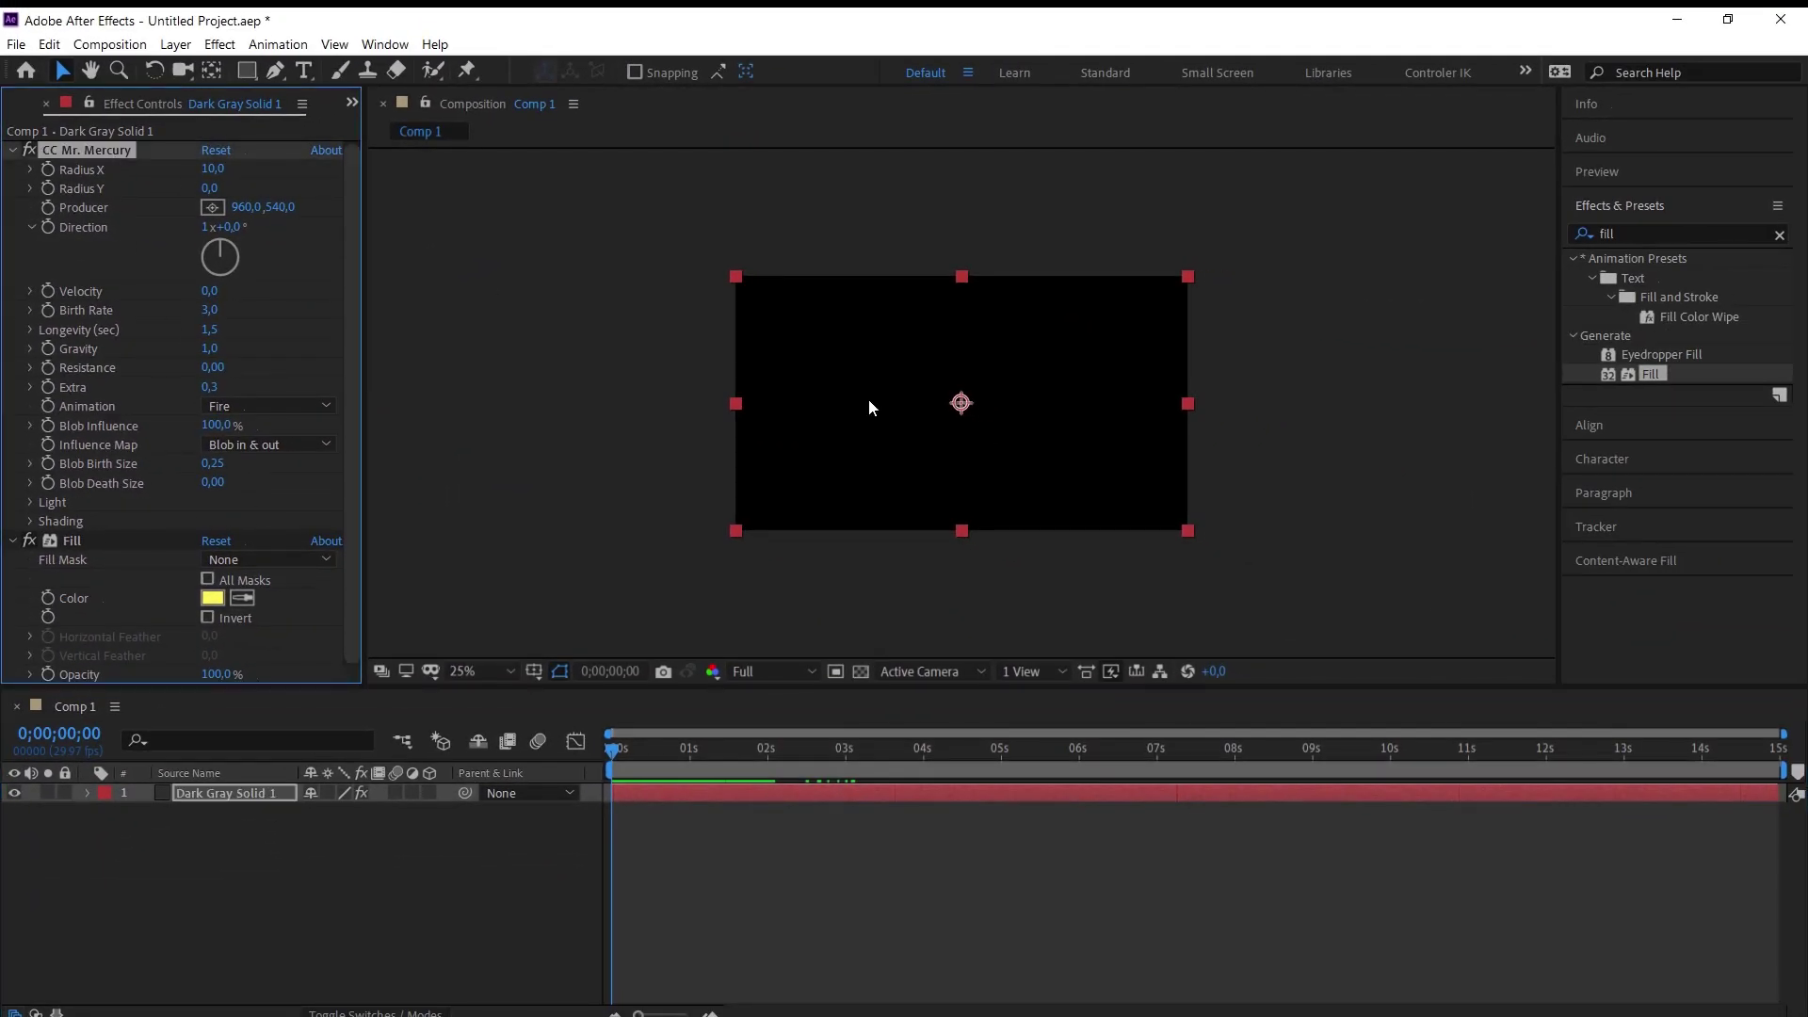
left_click_drag(287, 209, 352, 209)
key("space")
left_click_drag(279, 209, 357, 211)
key("space")
Step: Preview the fire animation from the beginning, then return the playhead to the start of the composition
left_click(789, 769)
key("Home")
key("space")
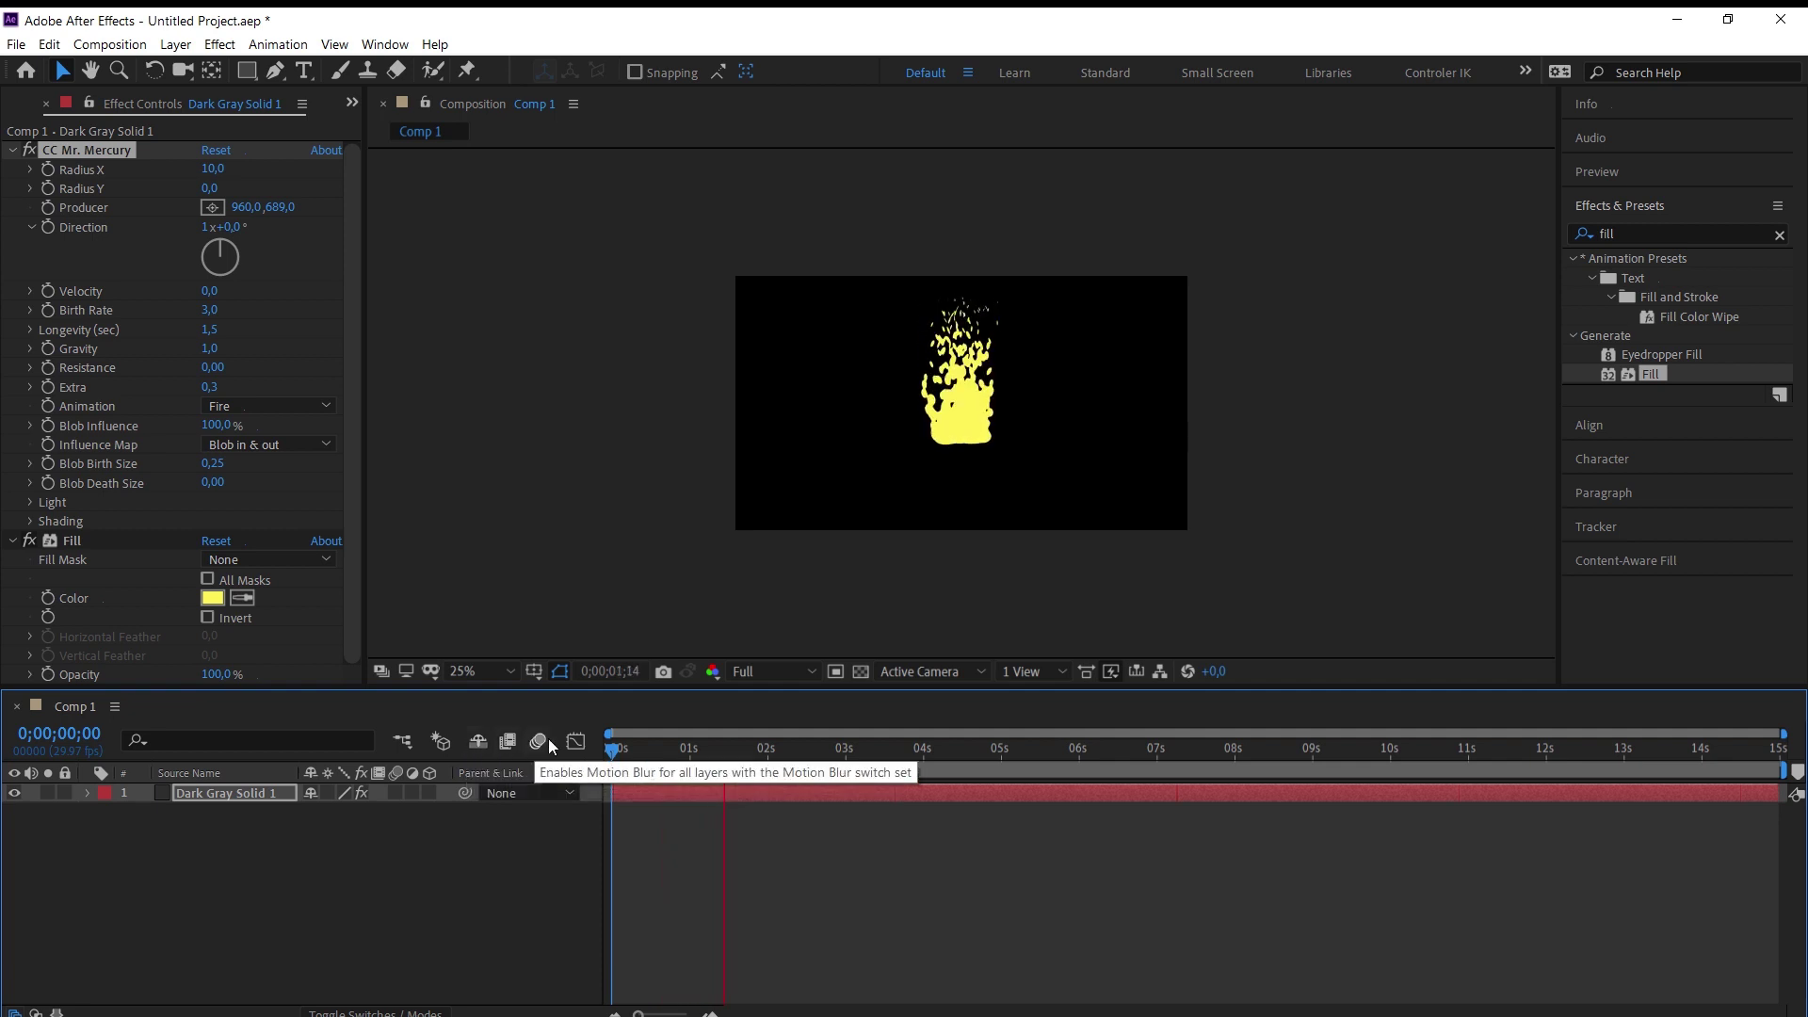
left_click(768, 761)
left_click_drag(768, 761, 571, 758)
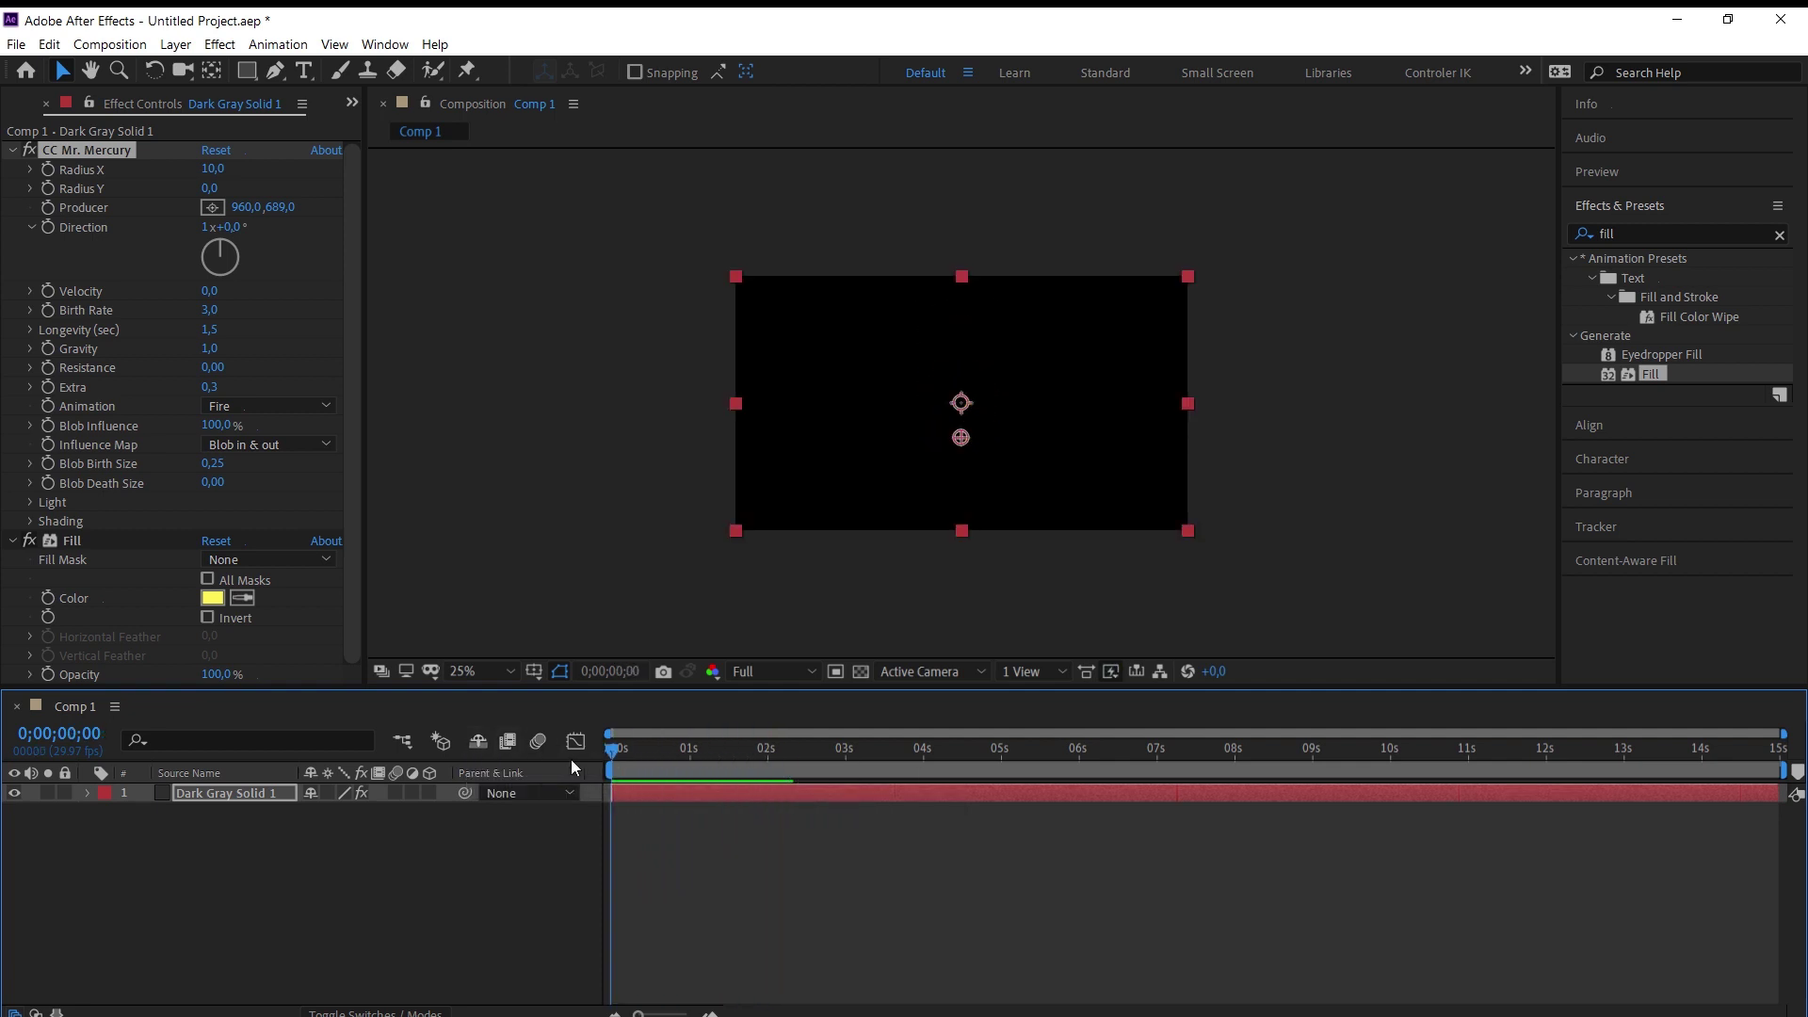
Step: Find the Fast Box Blur effect and apply it to the dark gray solid
double_click(1666, 224)
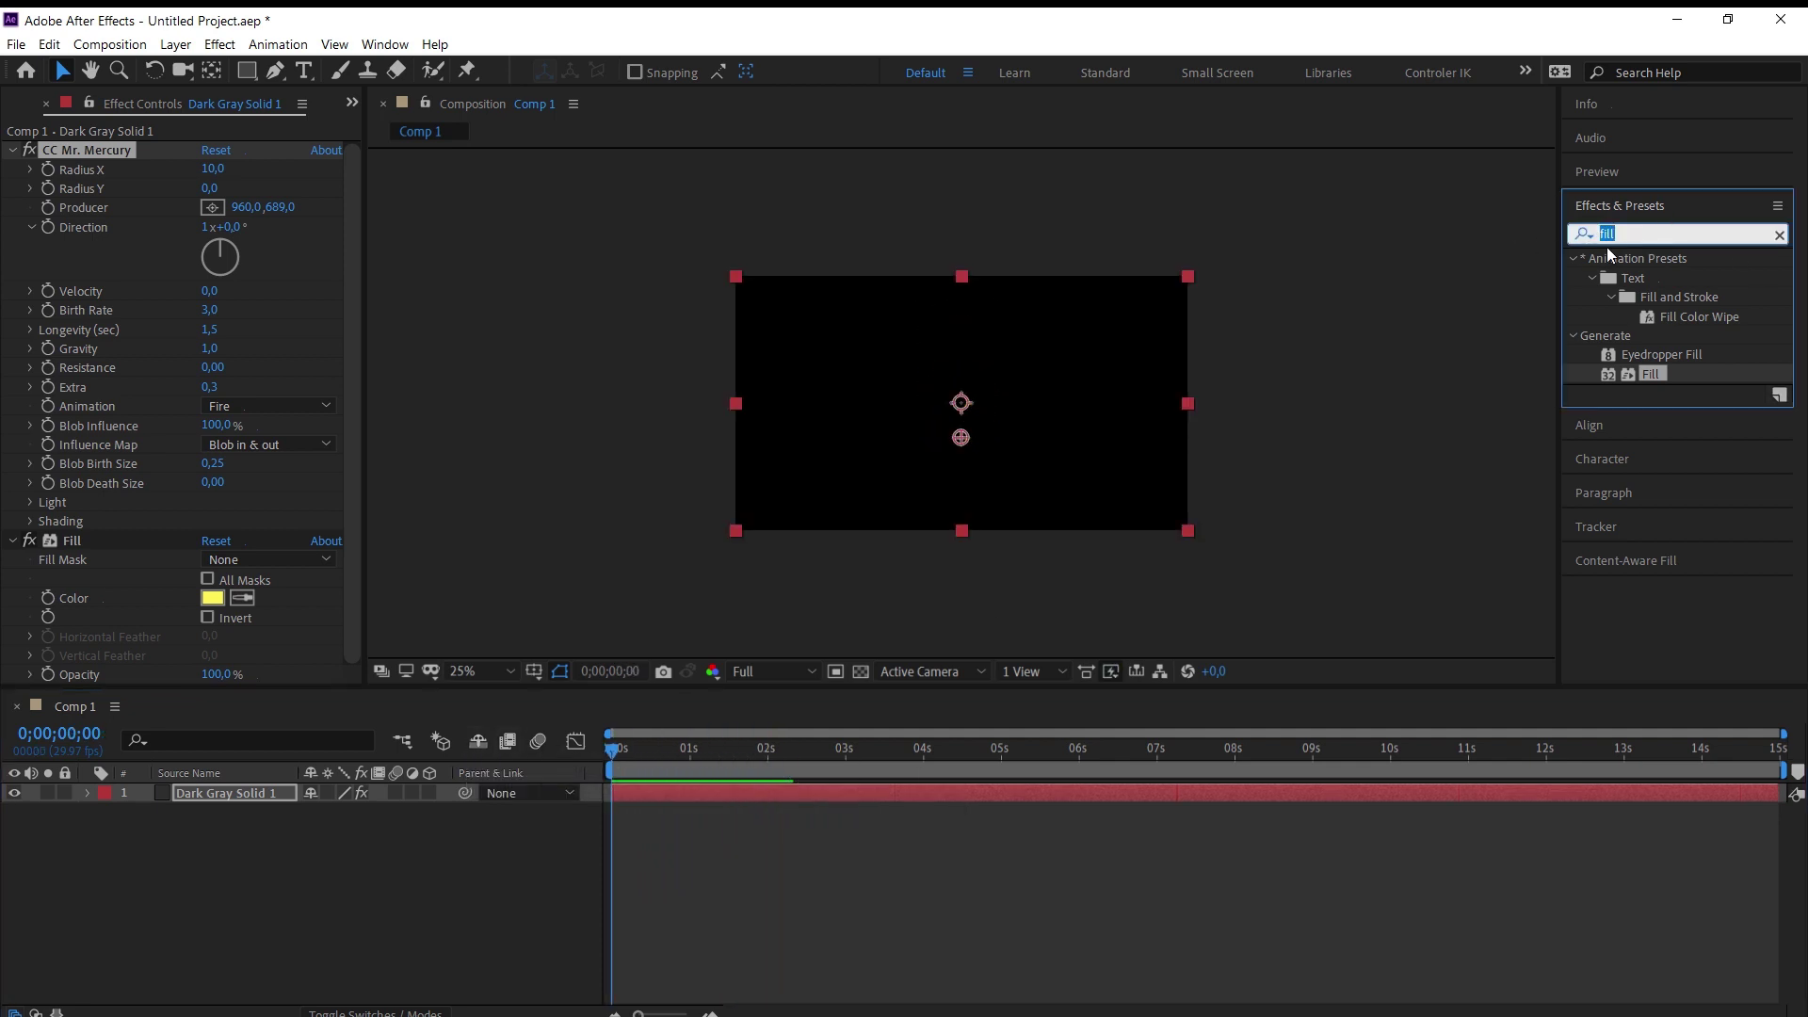
type("fast")
left_click_drag(1674, 374, 1124, 419)
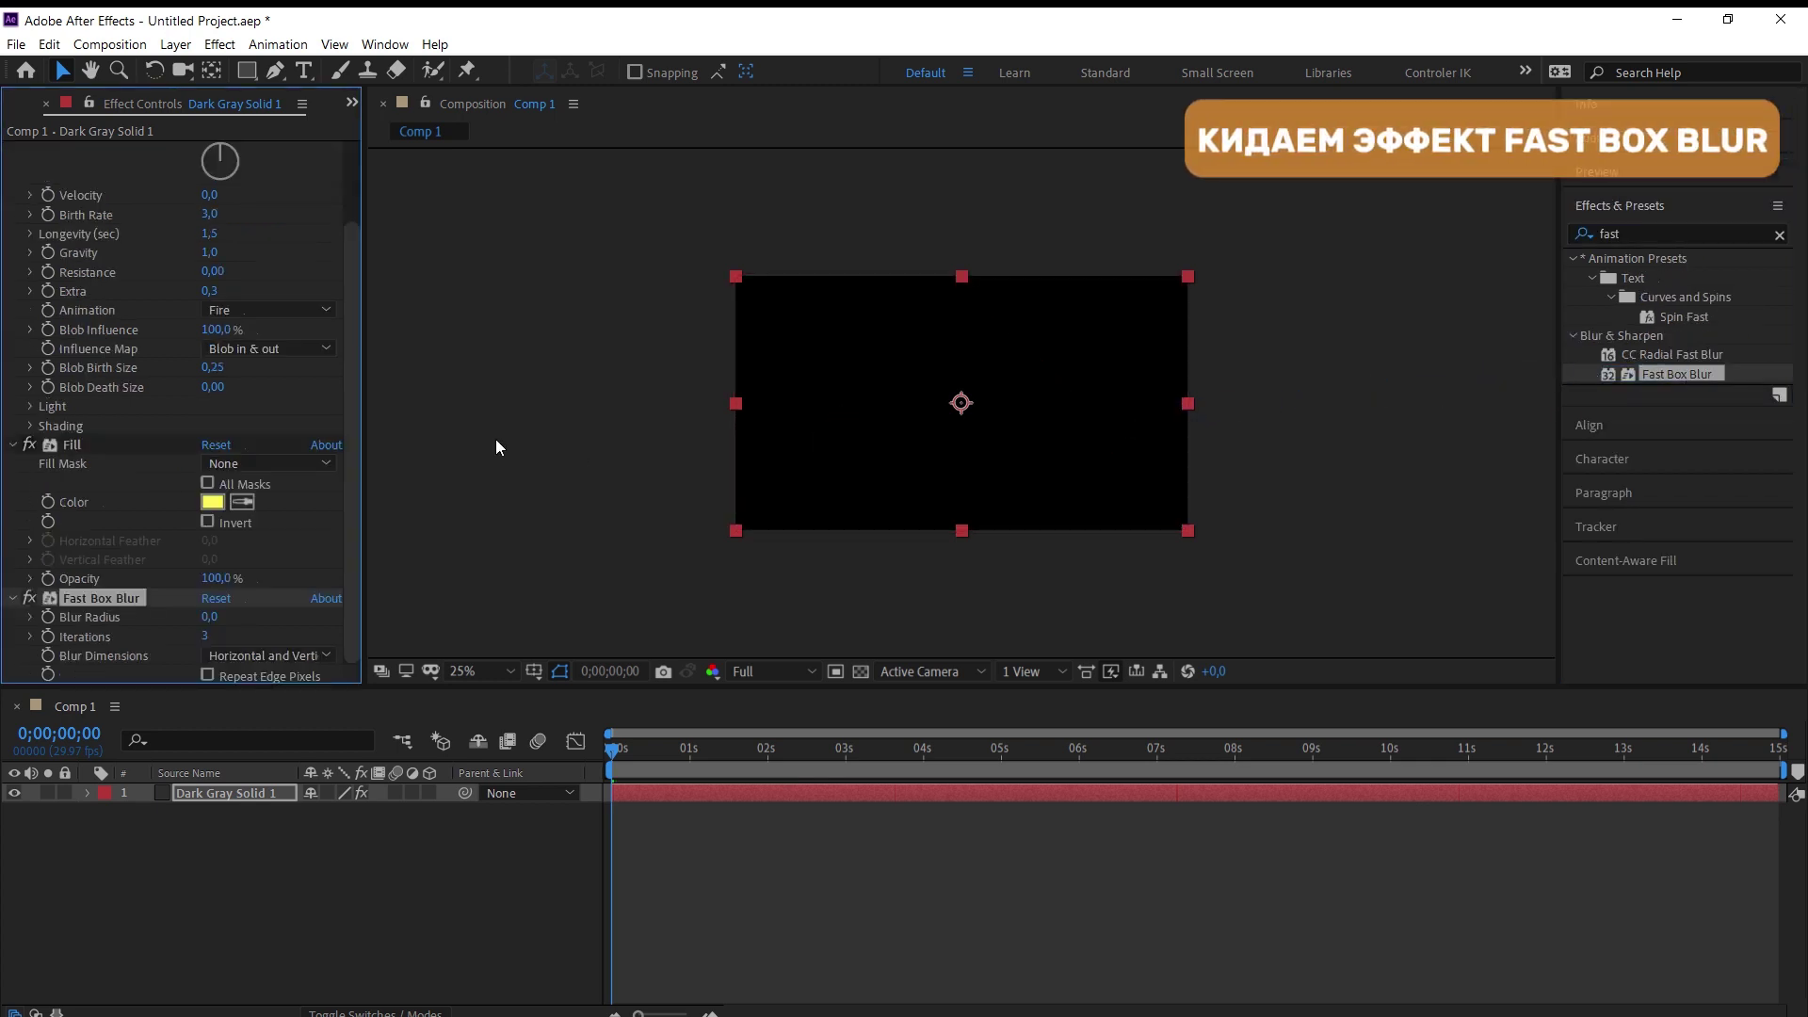
Step: Set Fast Box Blur's Blur Radius to 5, and find and apply the Simple Choker effect to the dark gray solid
left_click(211, 618)
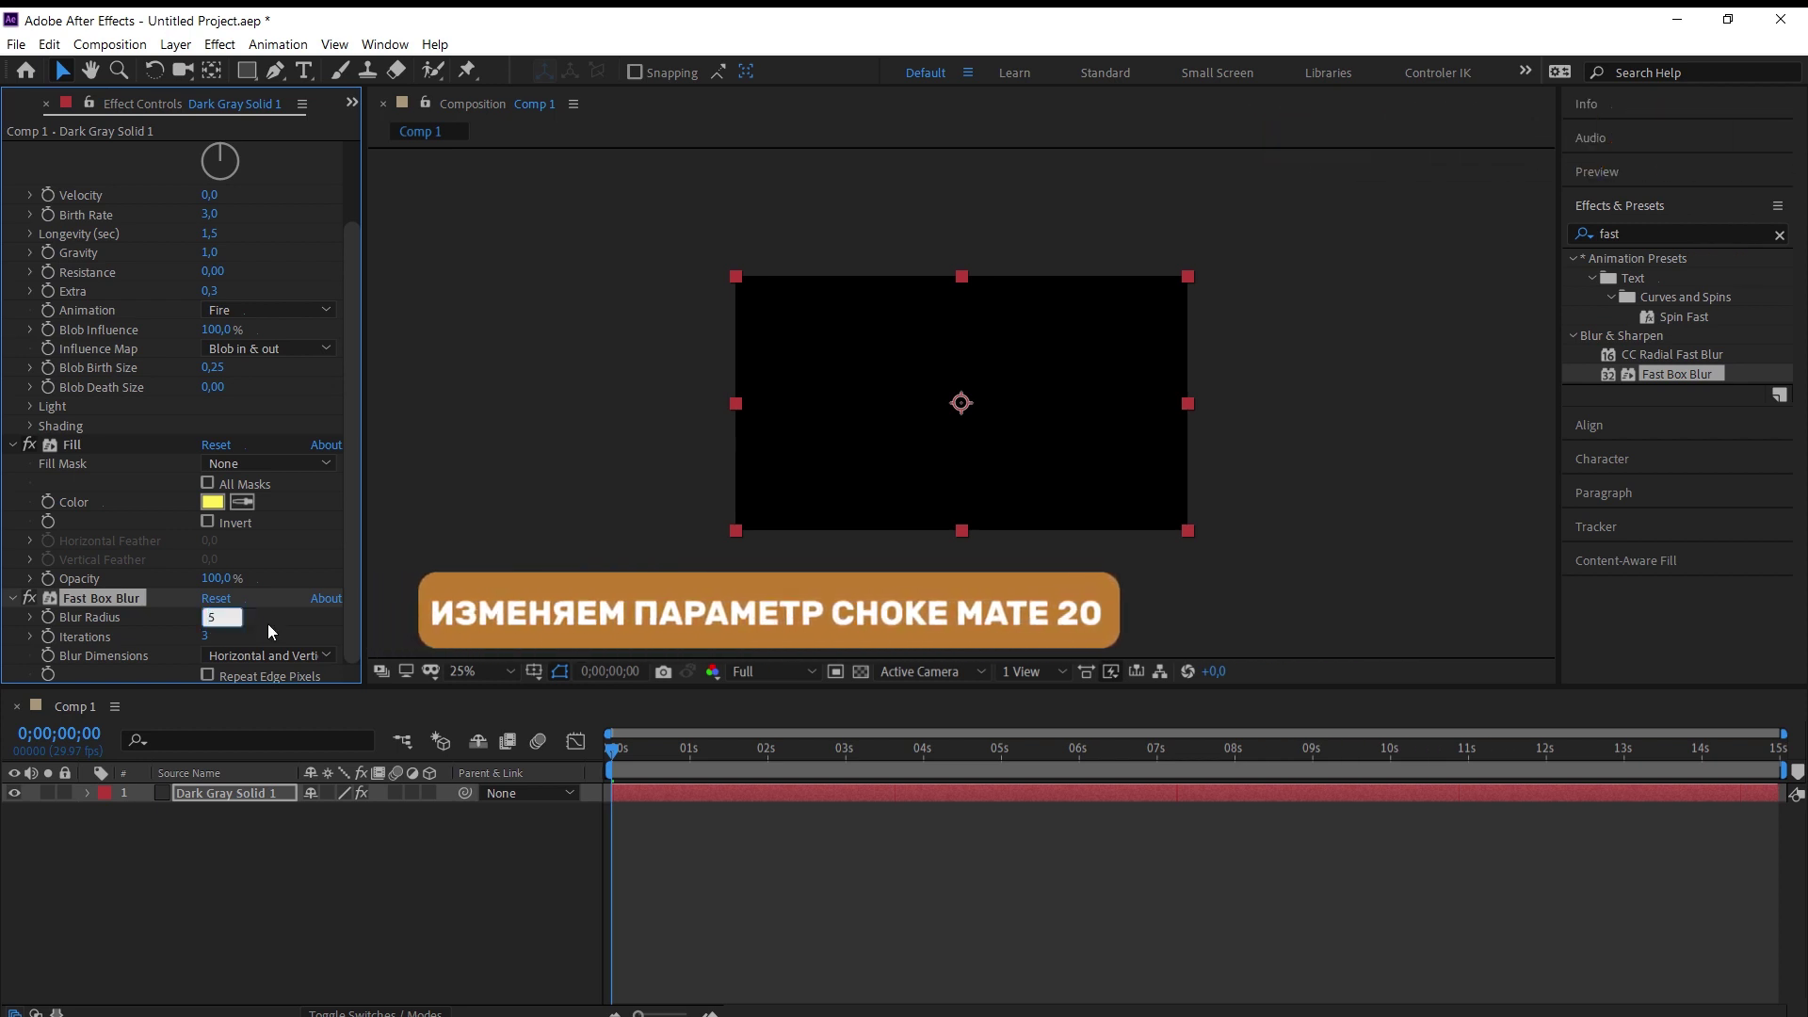
left_click(1651, 229)
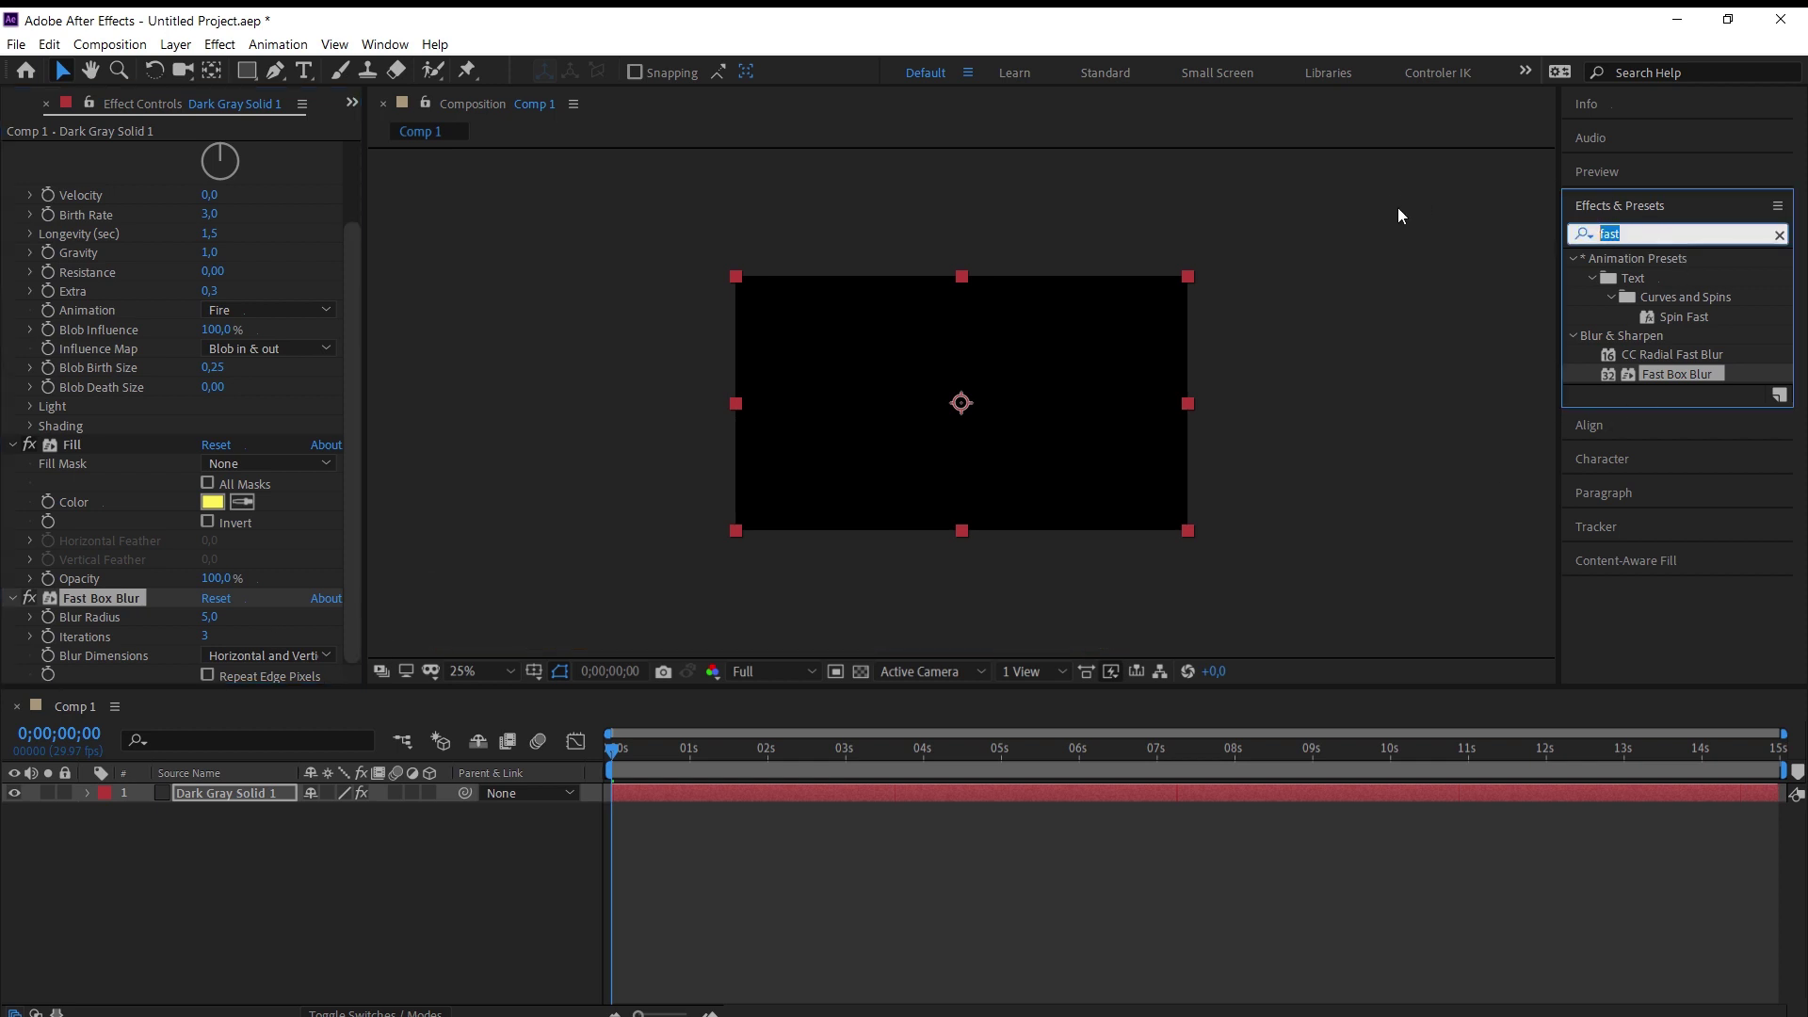
type("chos")
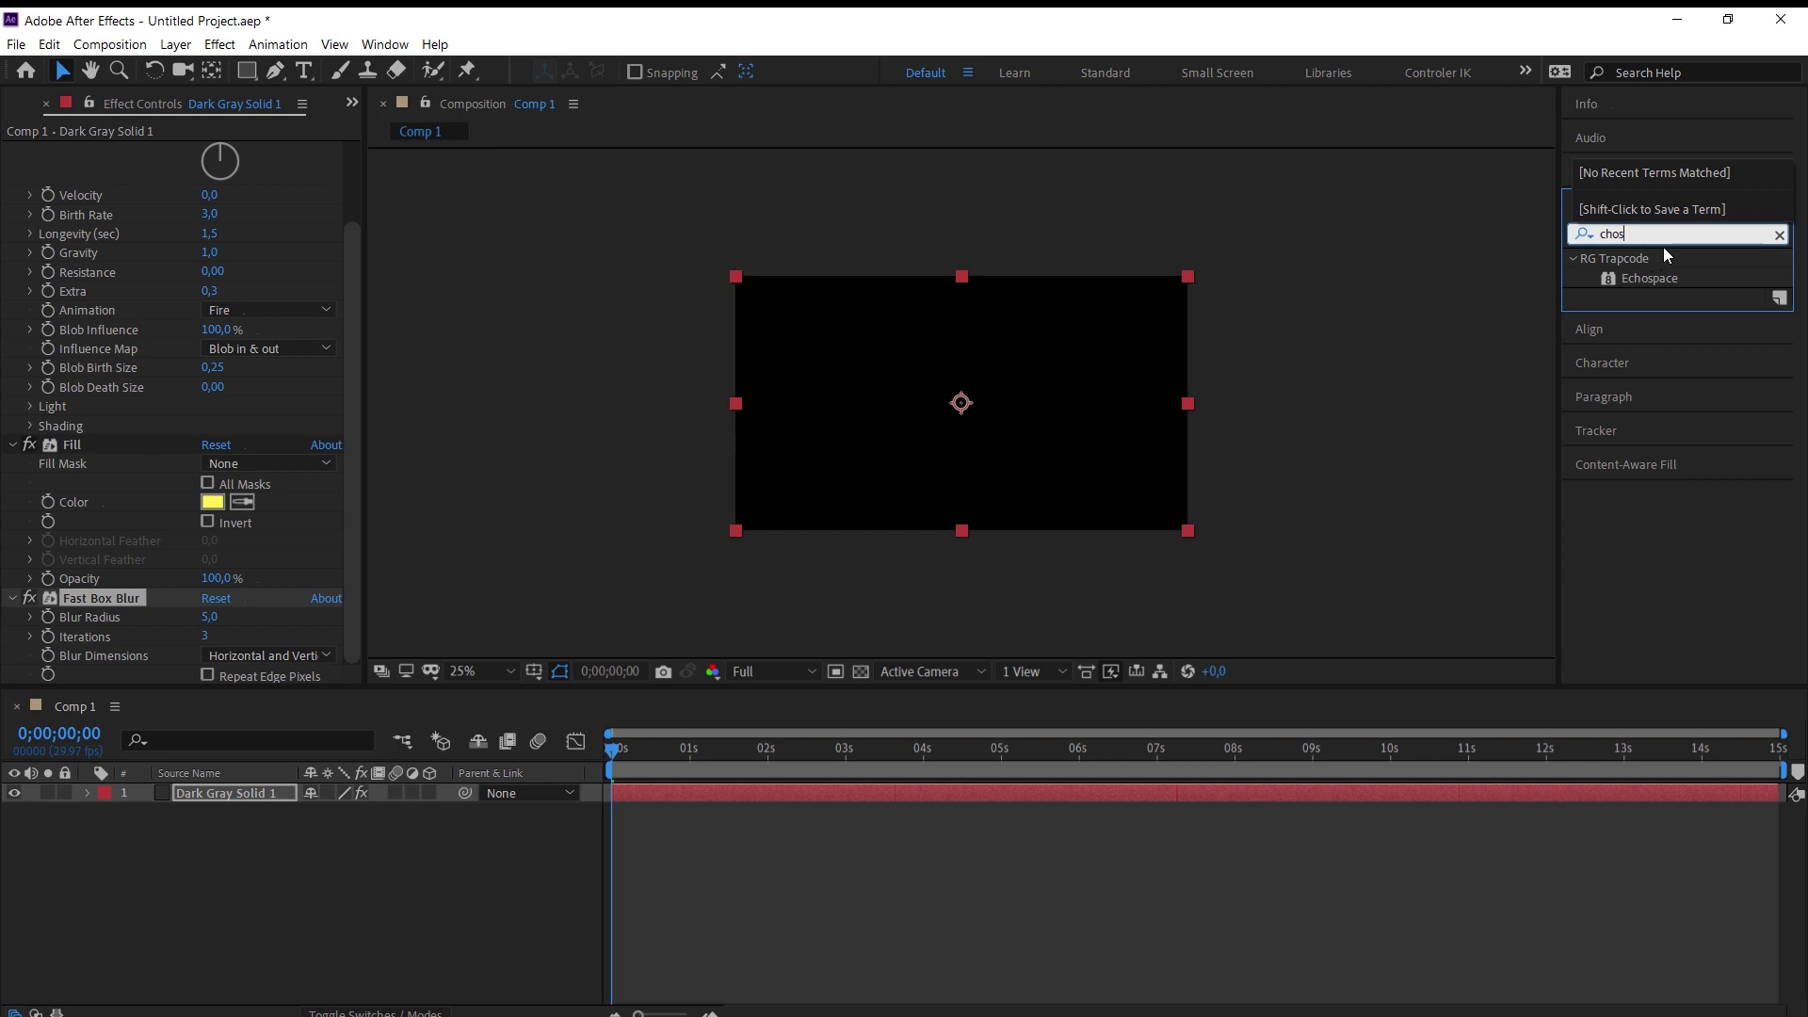
key("BackSpace")
type("ke")
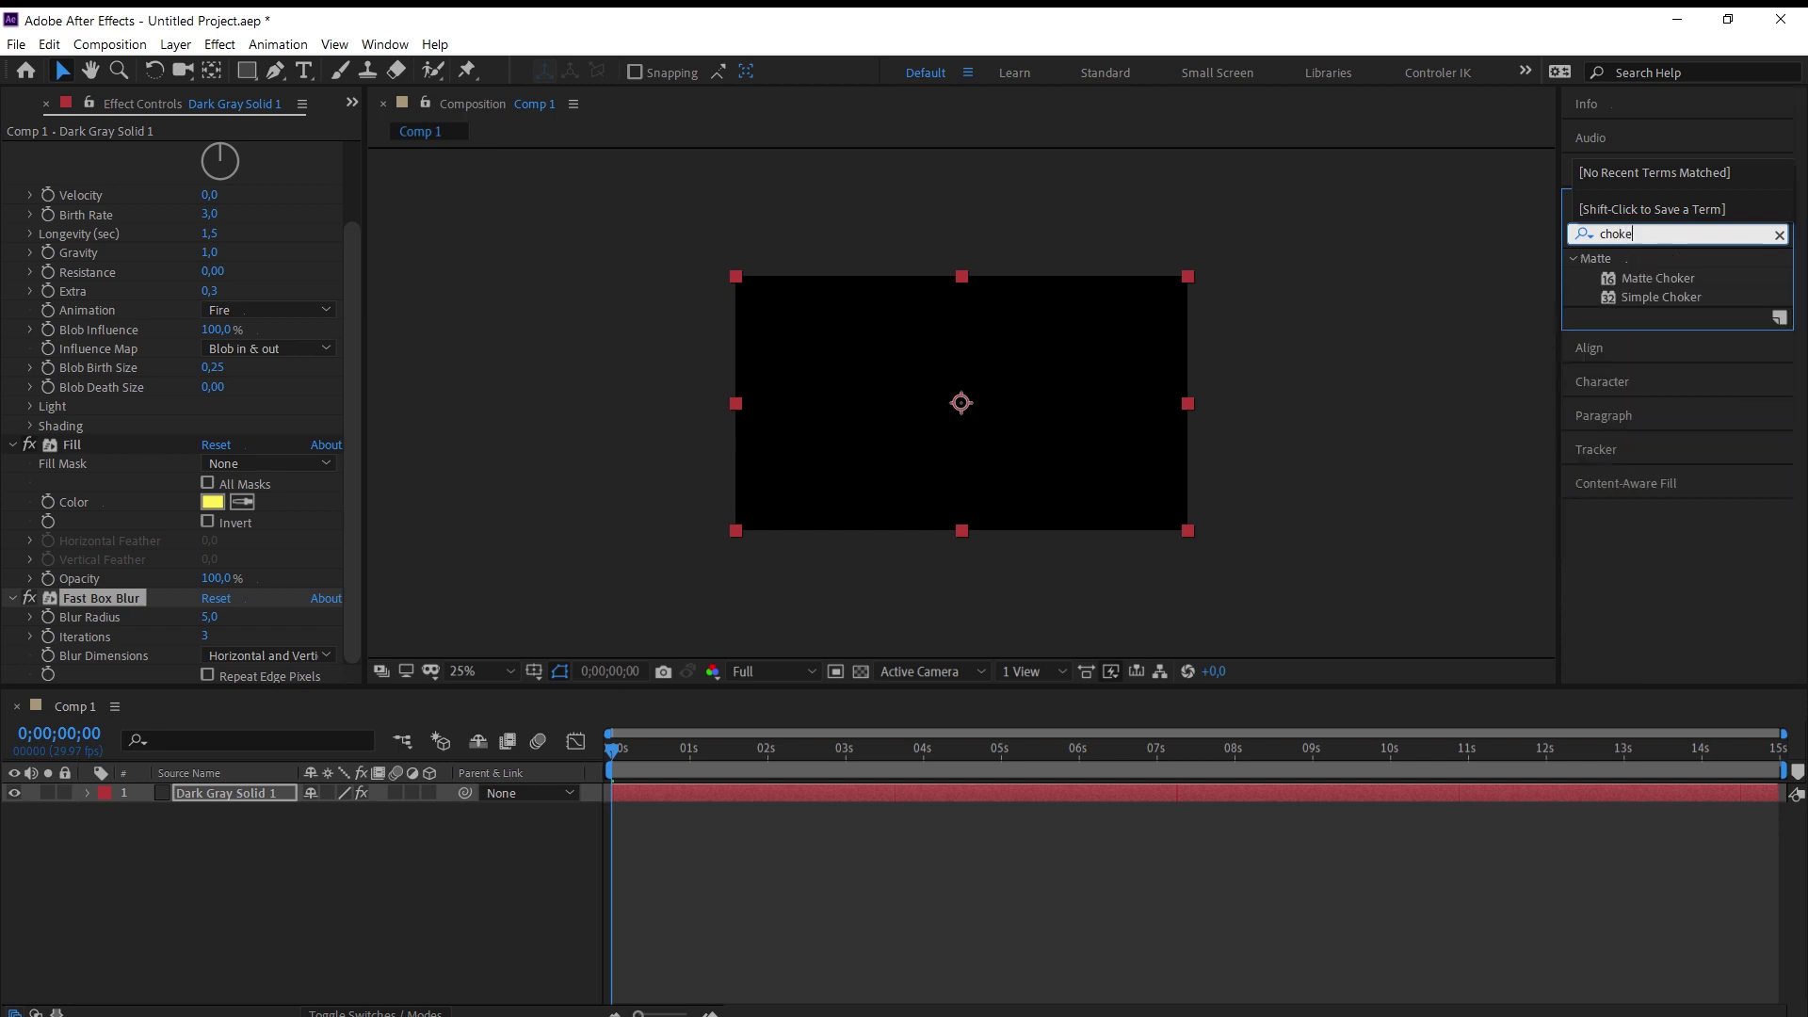
key("BackSpace")
key("BackSpace")
key("BackSpace")
key("BackSpace")
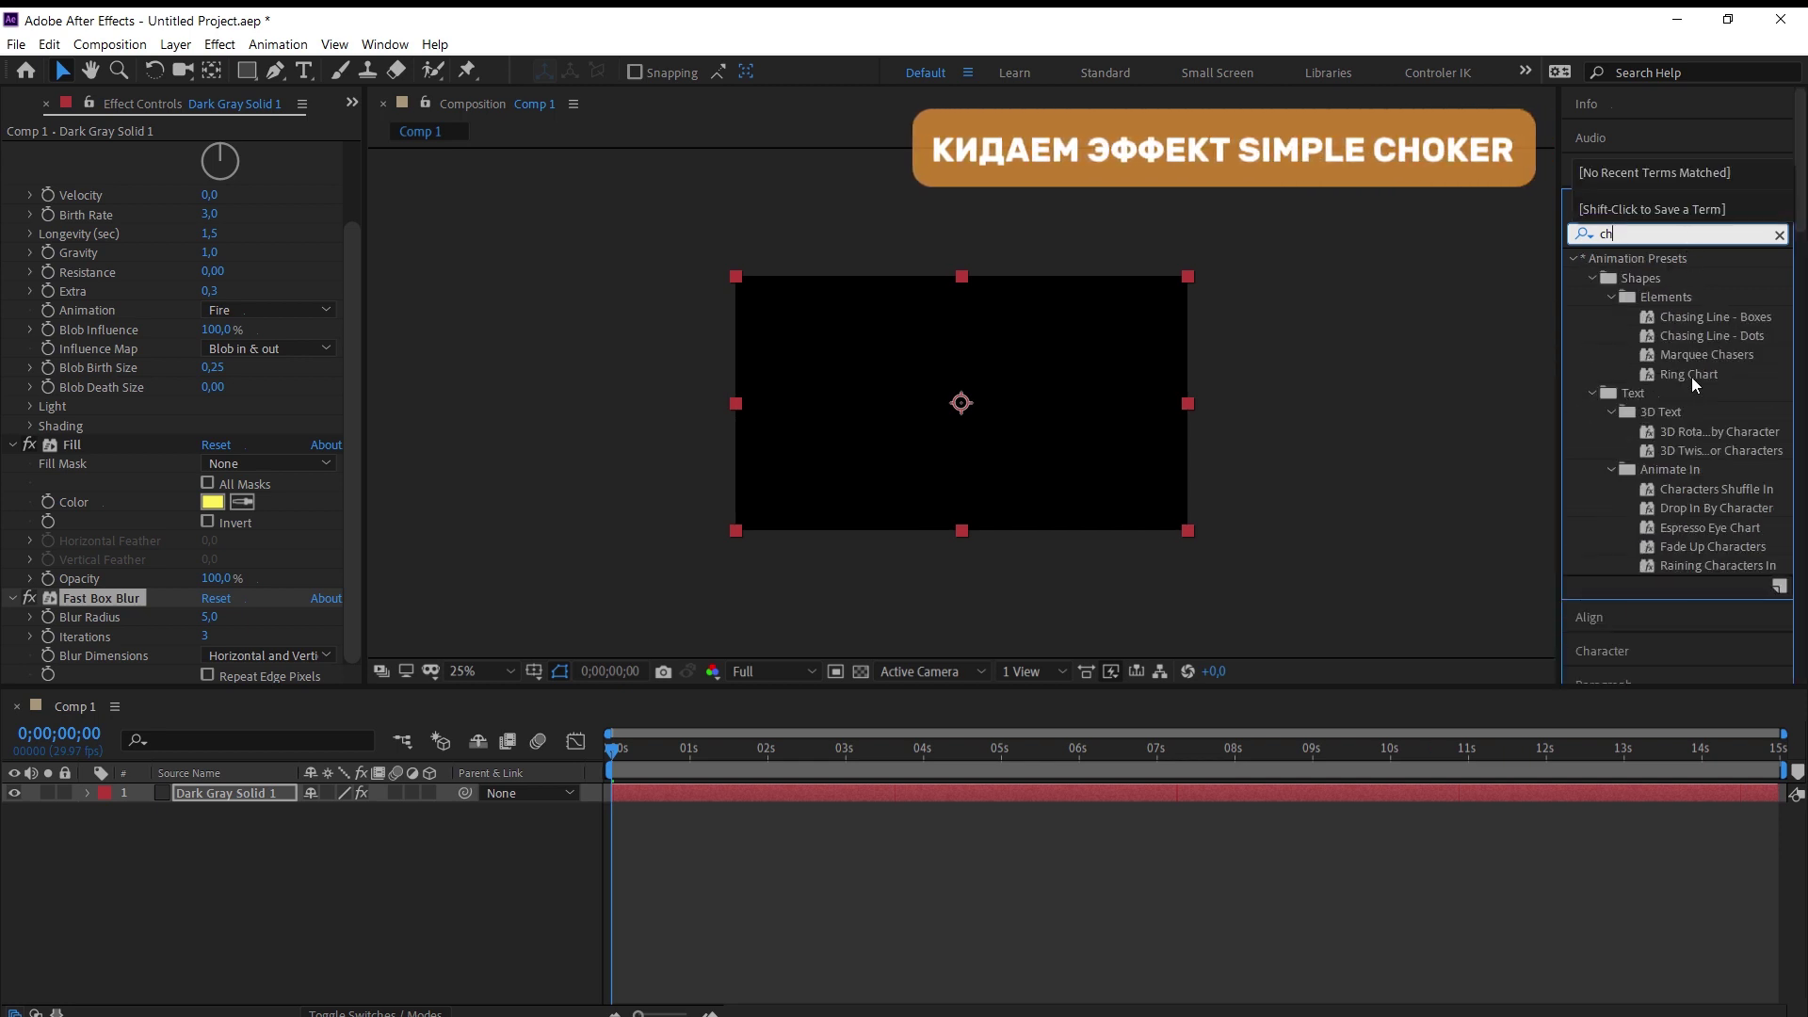
key("BackSpace")
type("Chok")
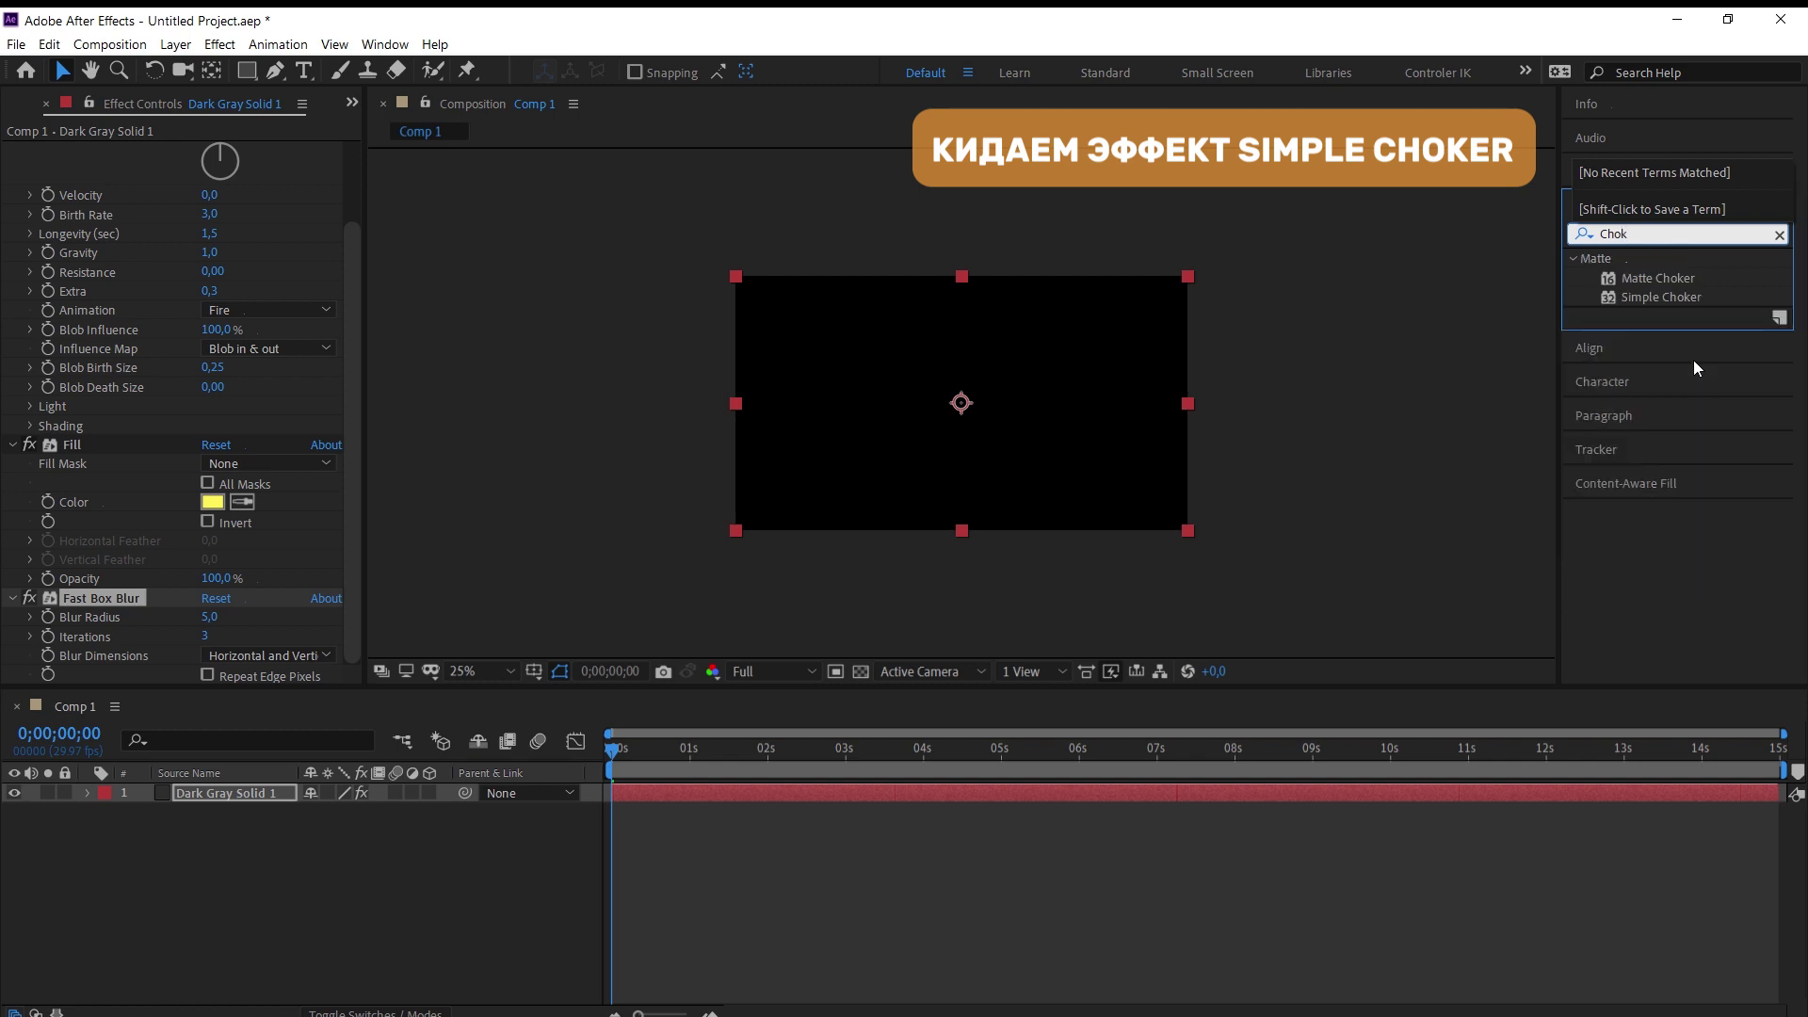
left_click_drag(1678, 299, 1311, 317)
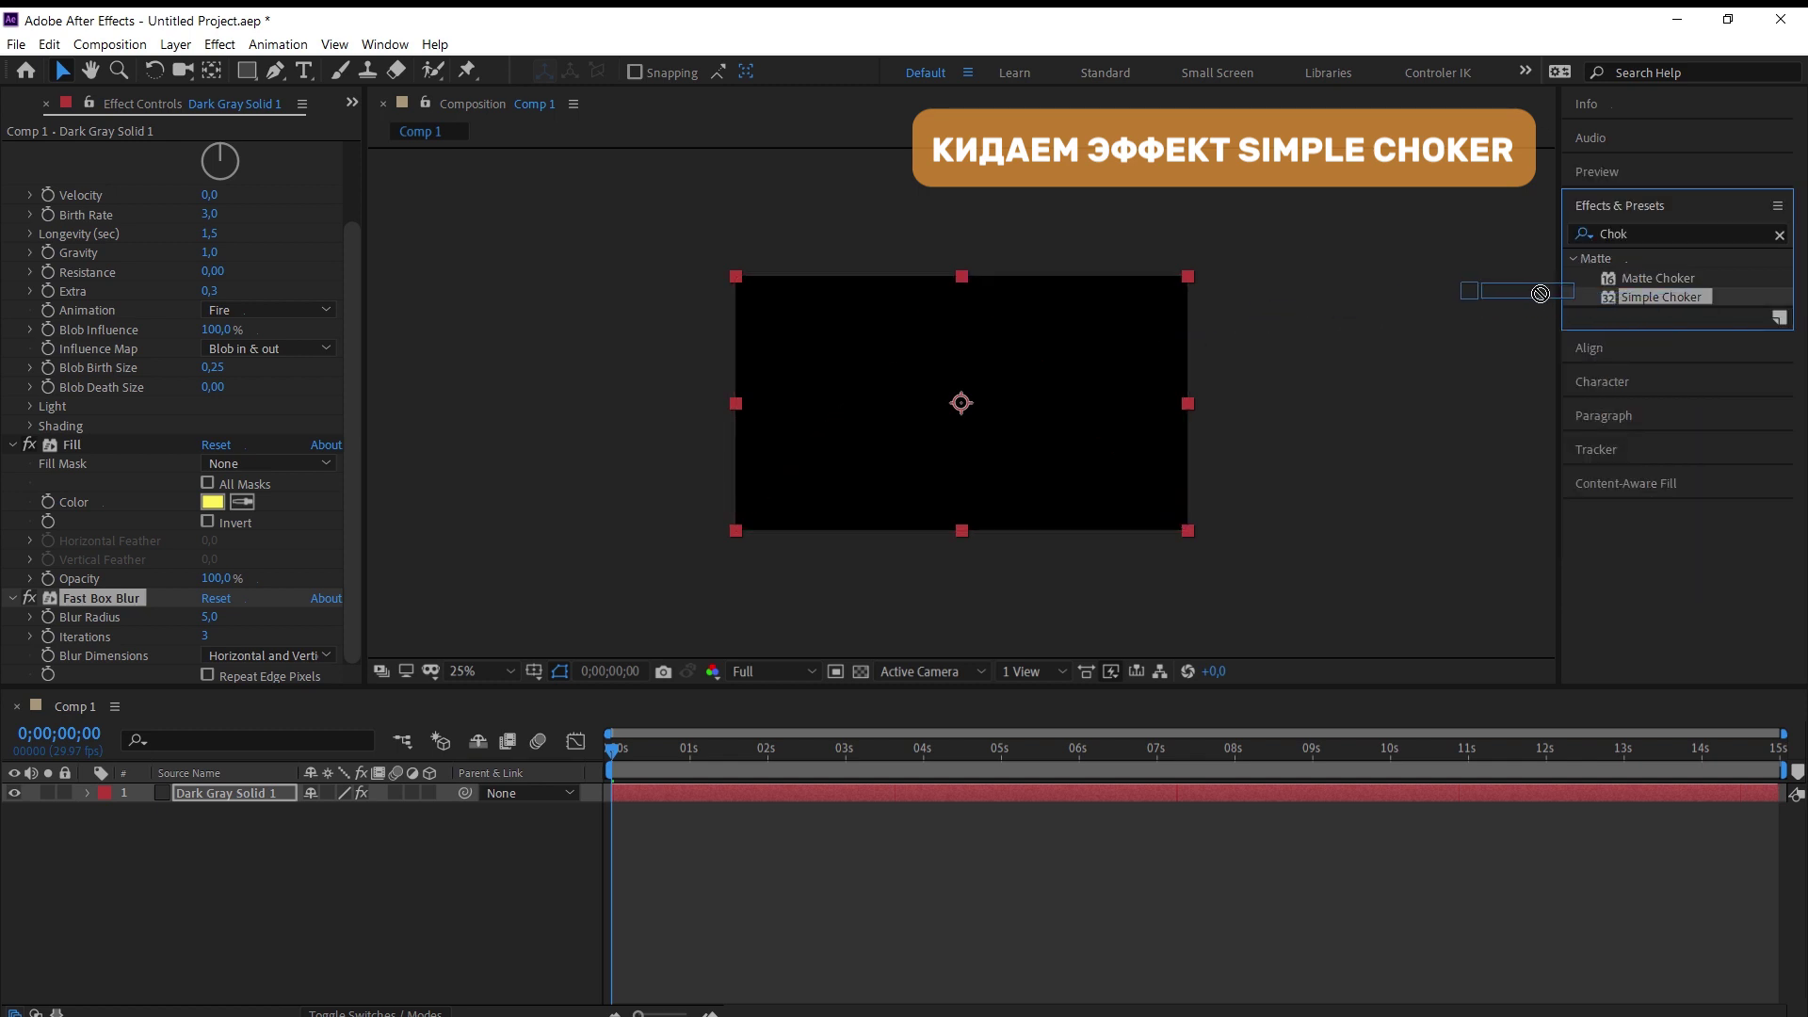
left_click_drag(1319, 346, 957, 397)
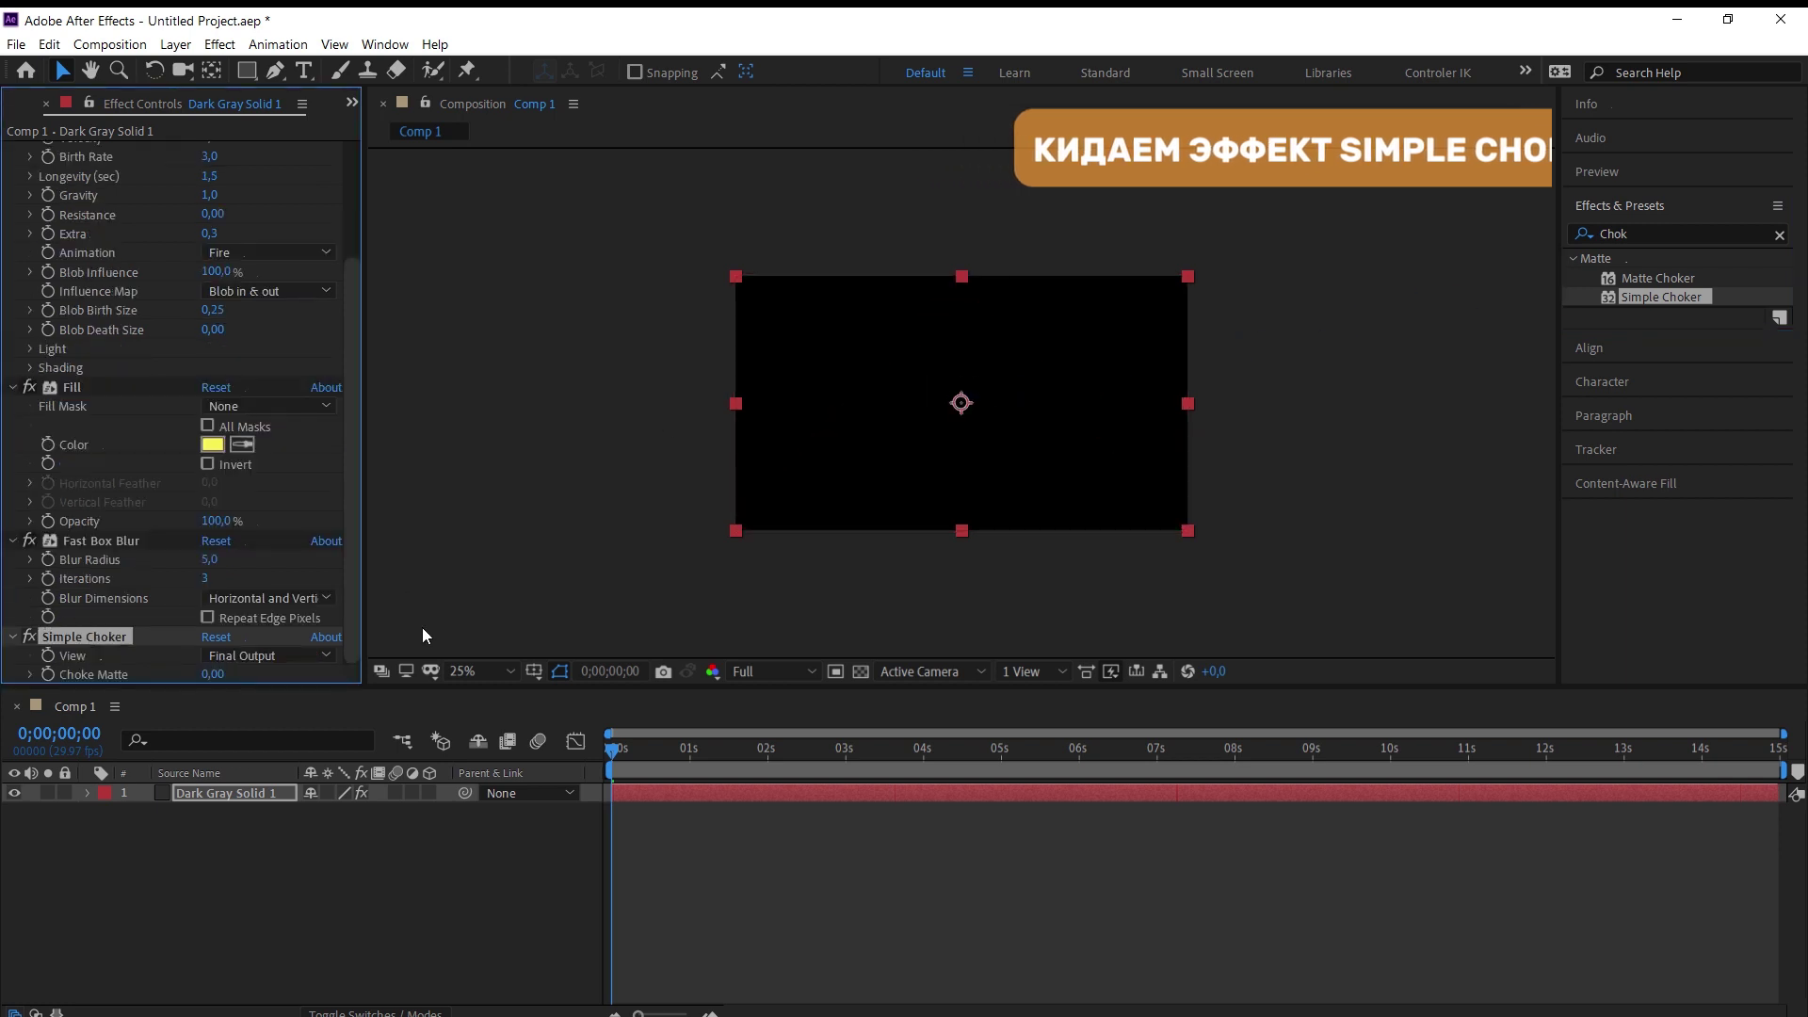
Step: Set Simple Choker's Choke Matte to 20 and preview the fire animation
left_click(213, 674)
type("20")
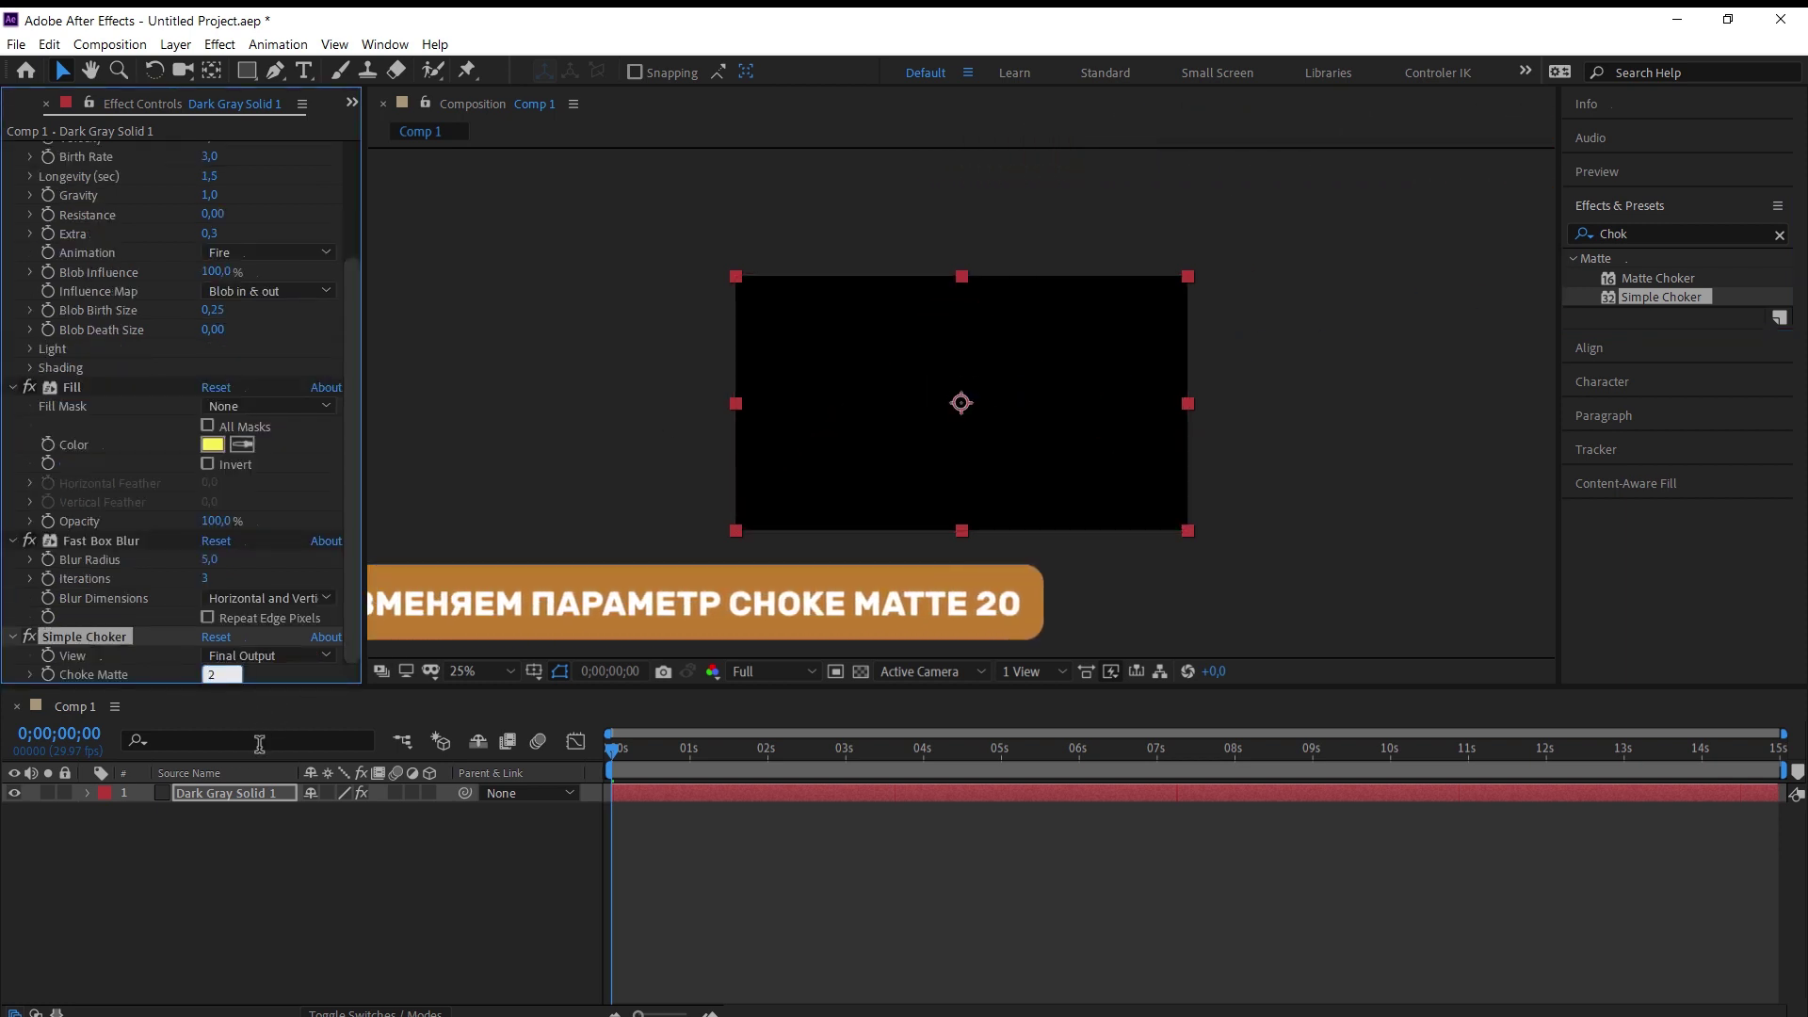
key("space")
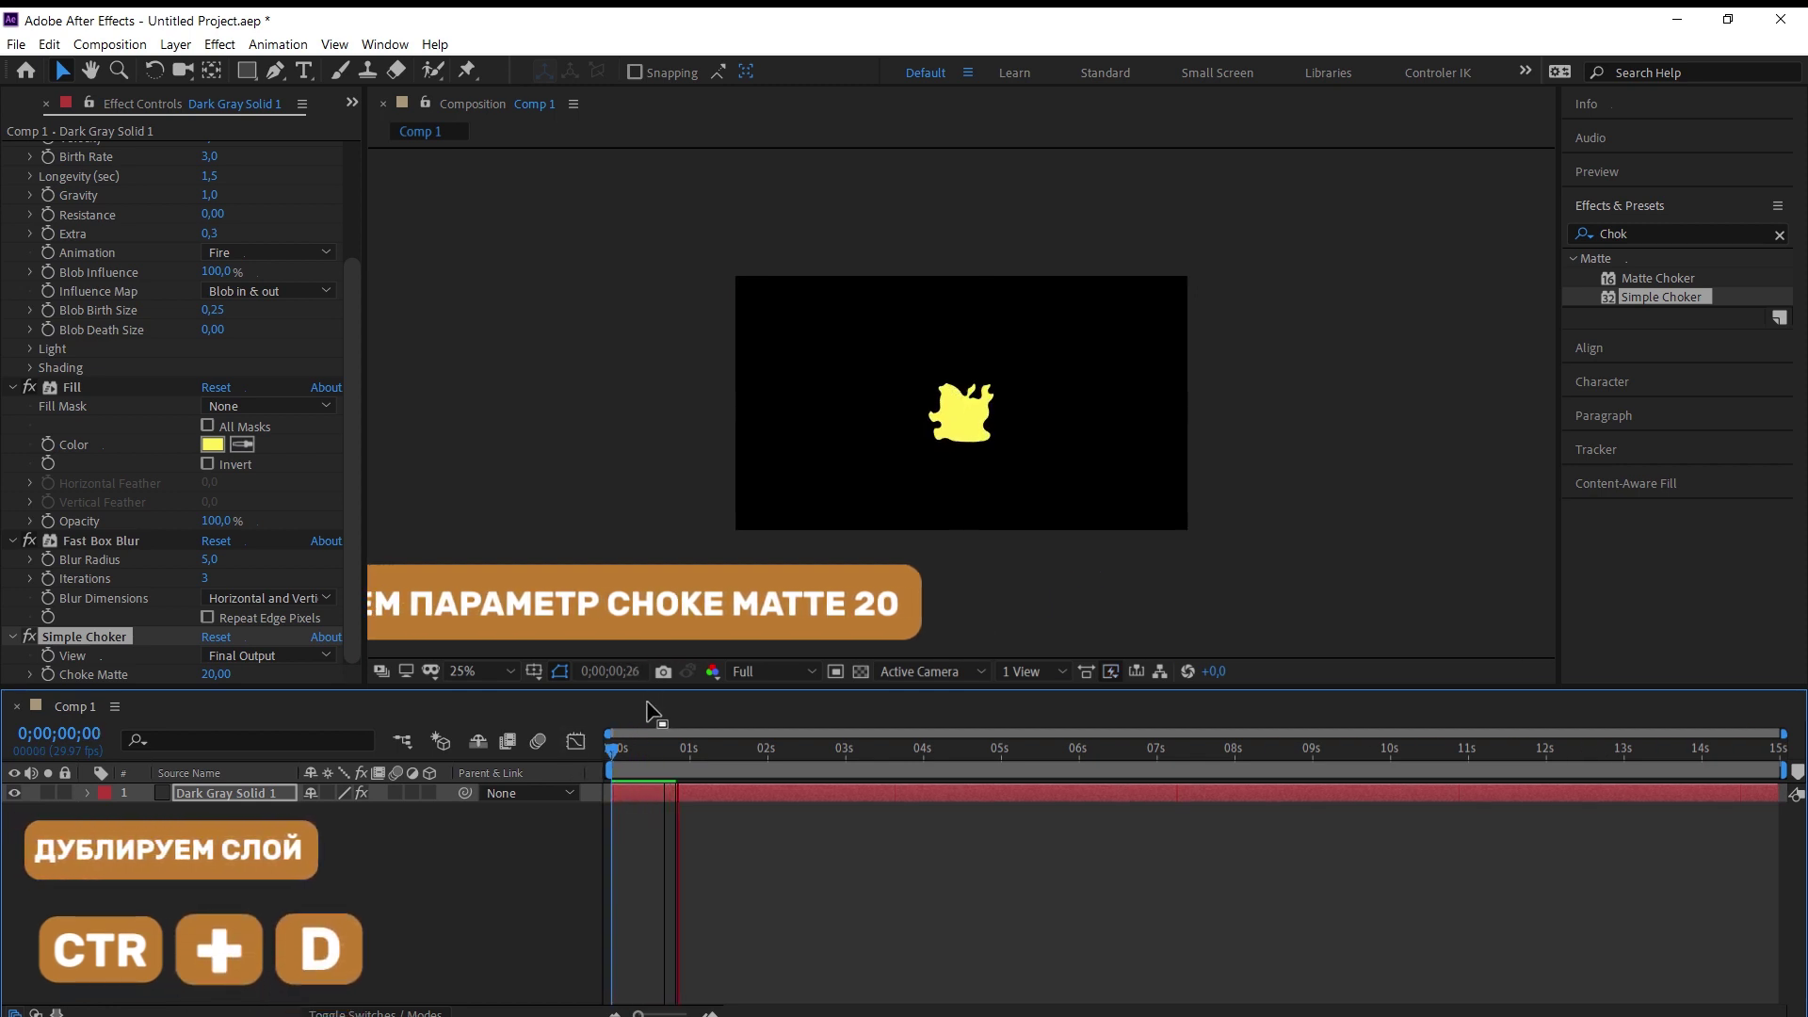
key("space")
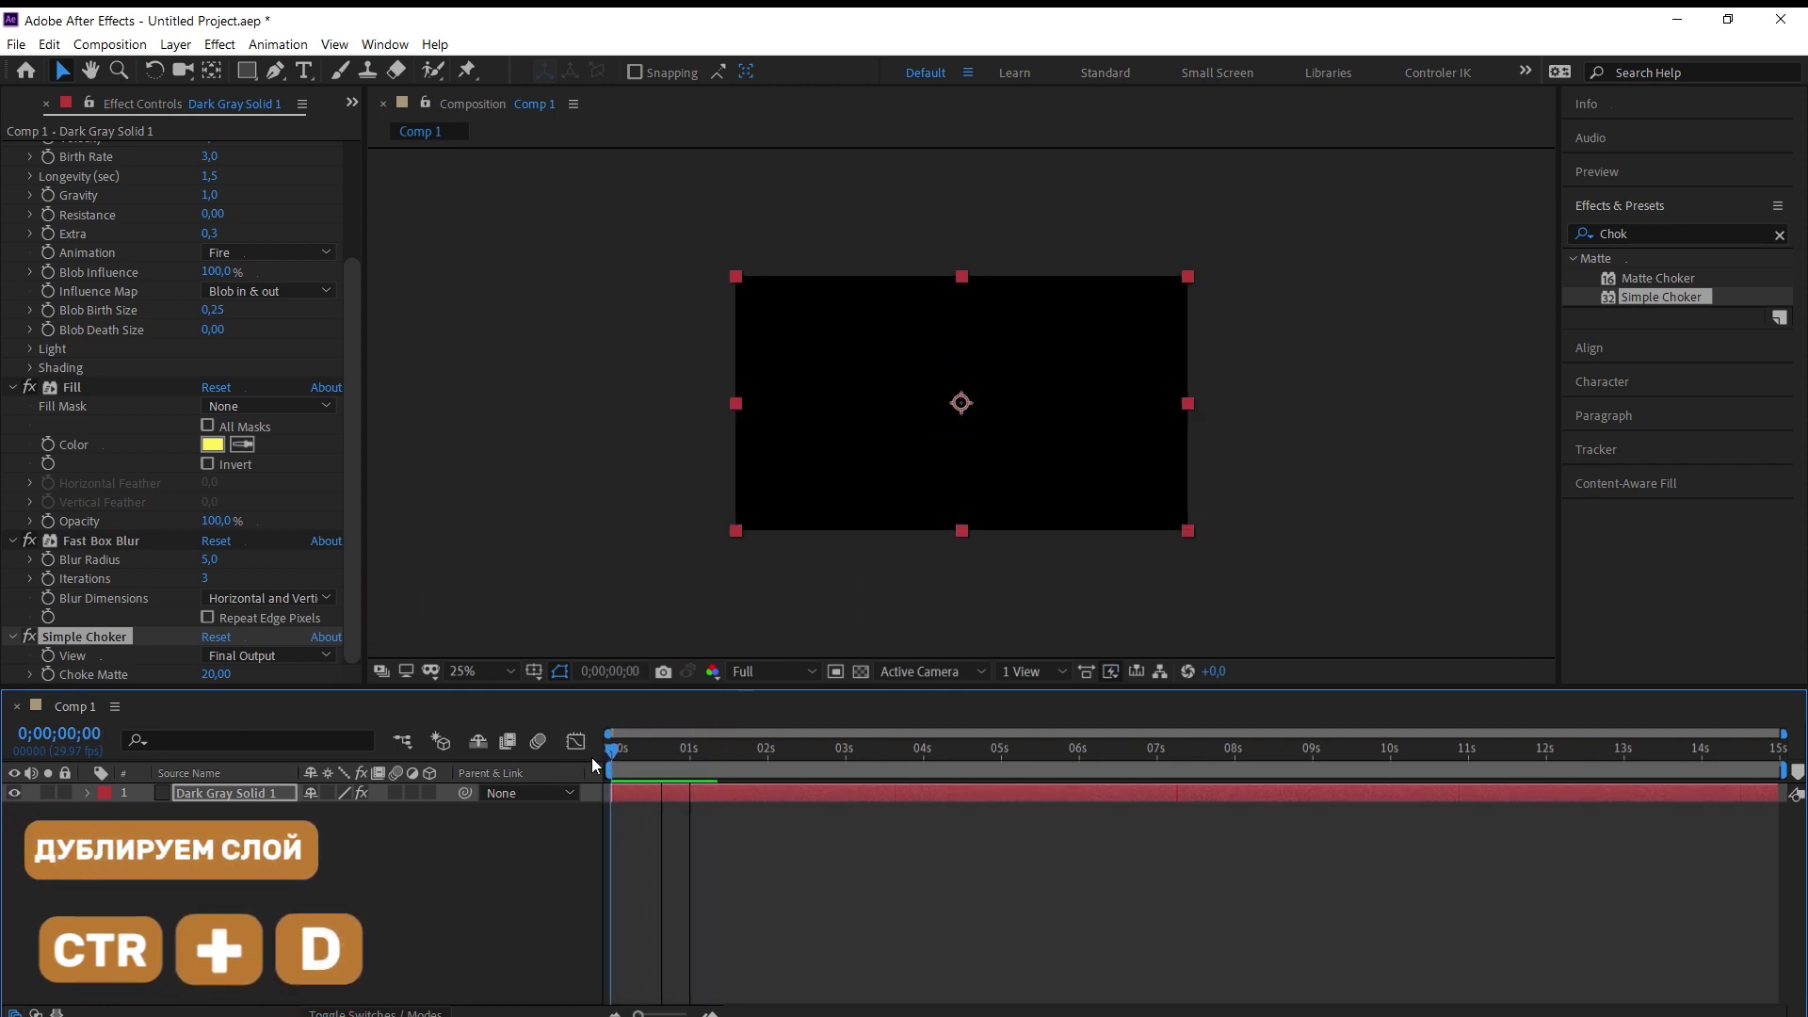
Step: Duplicate the dark gray solid layer and set the upper copy's Fill color to FFC658
left_click(254, 793)
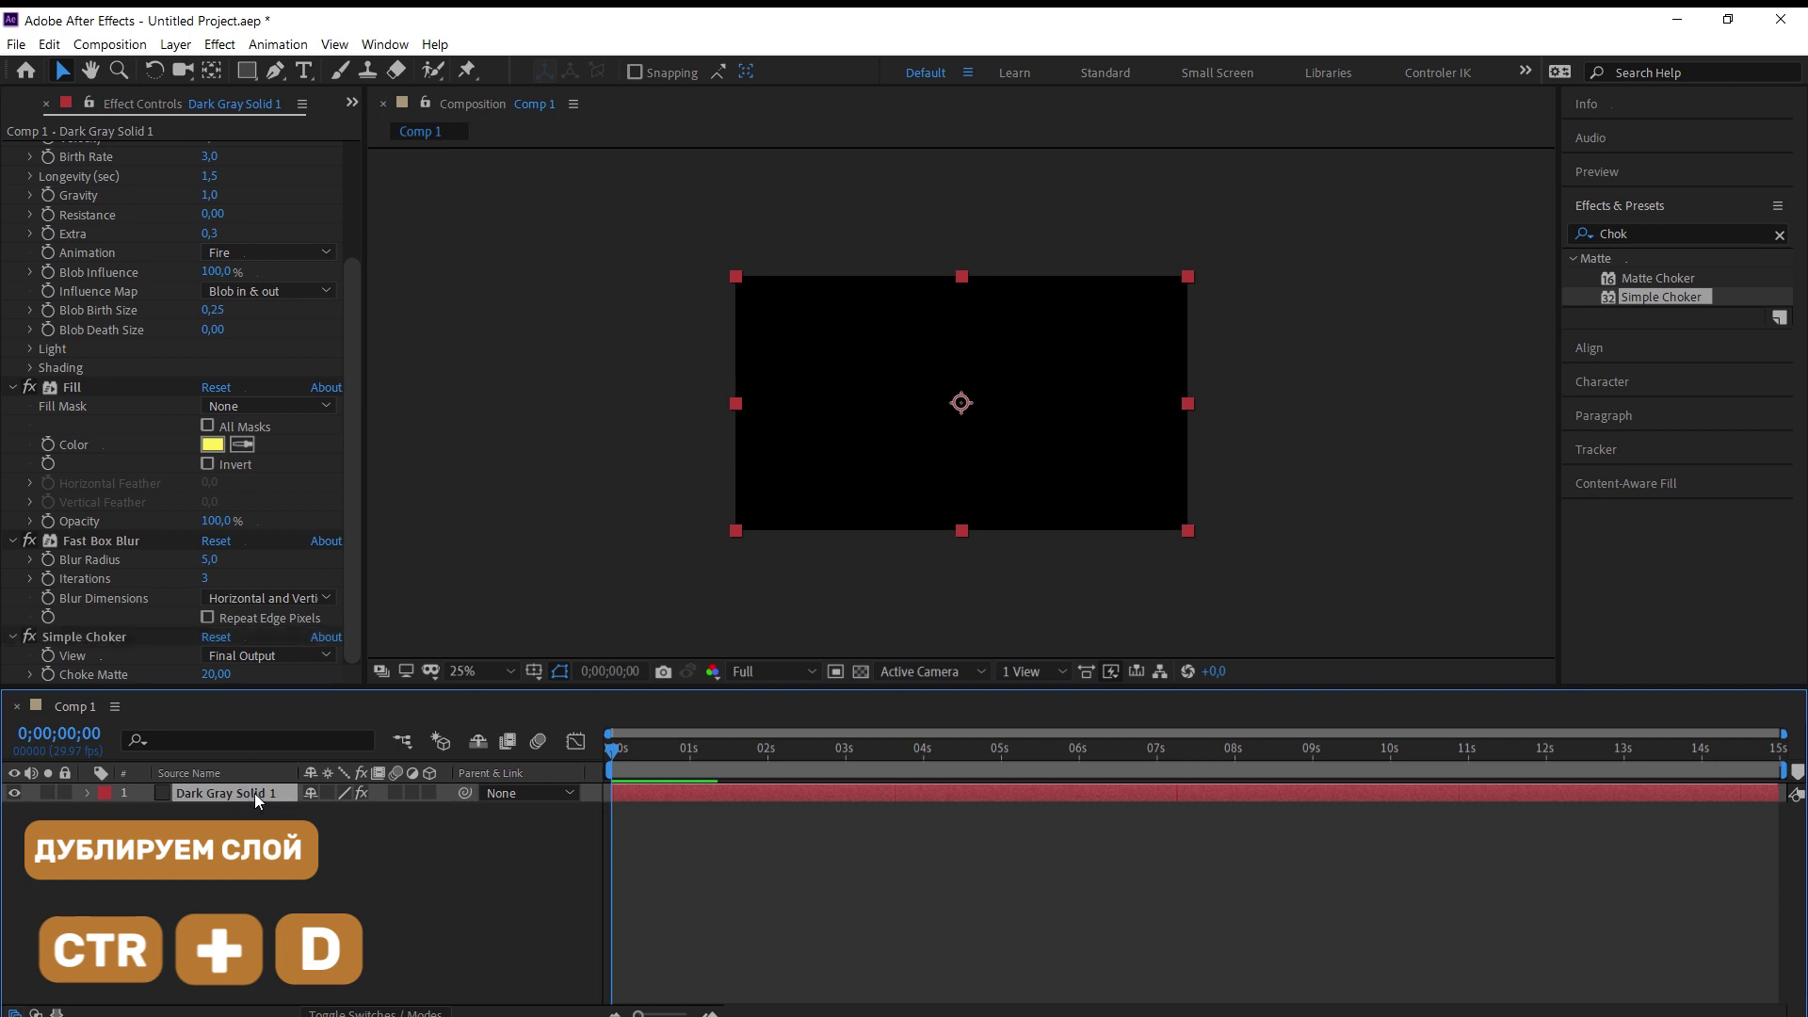
key("ctrl+d")
left_click(214, 600)
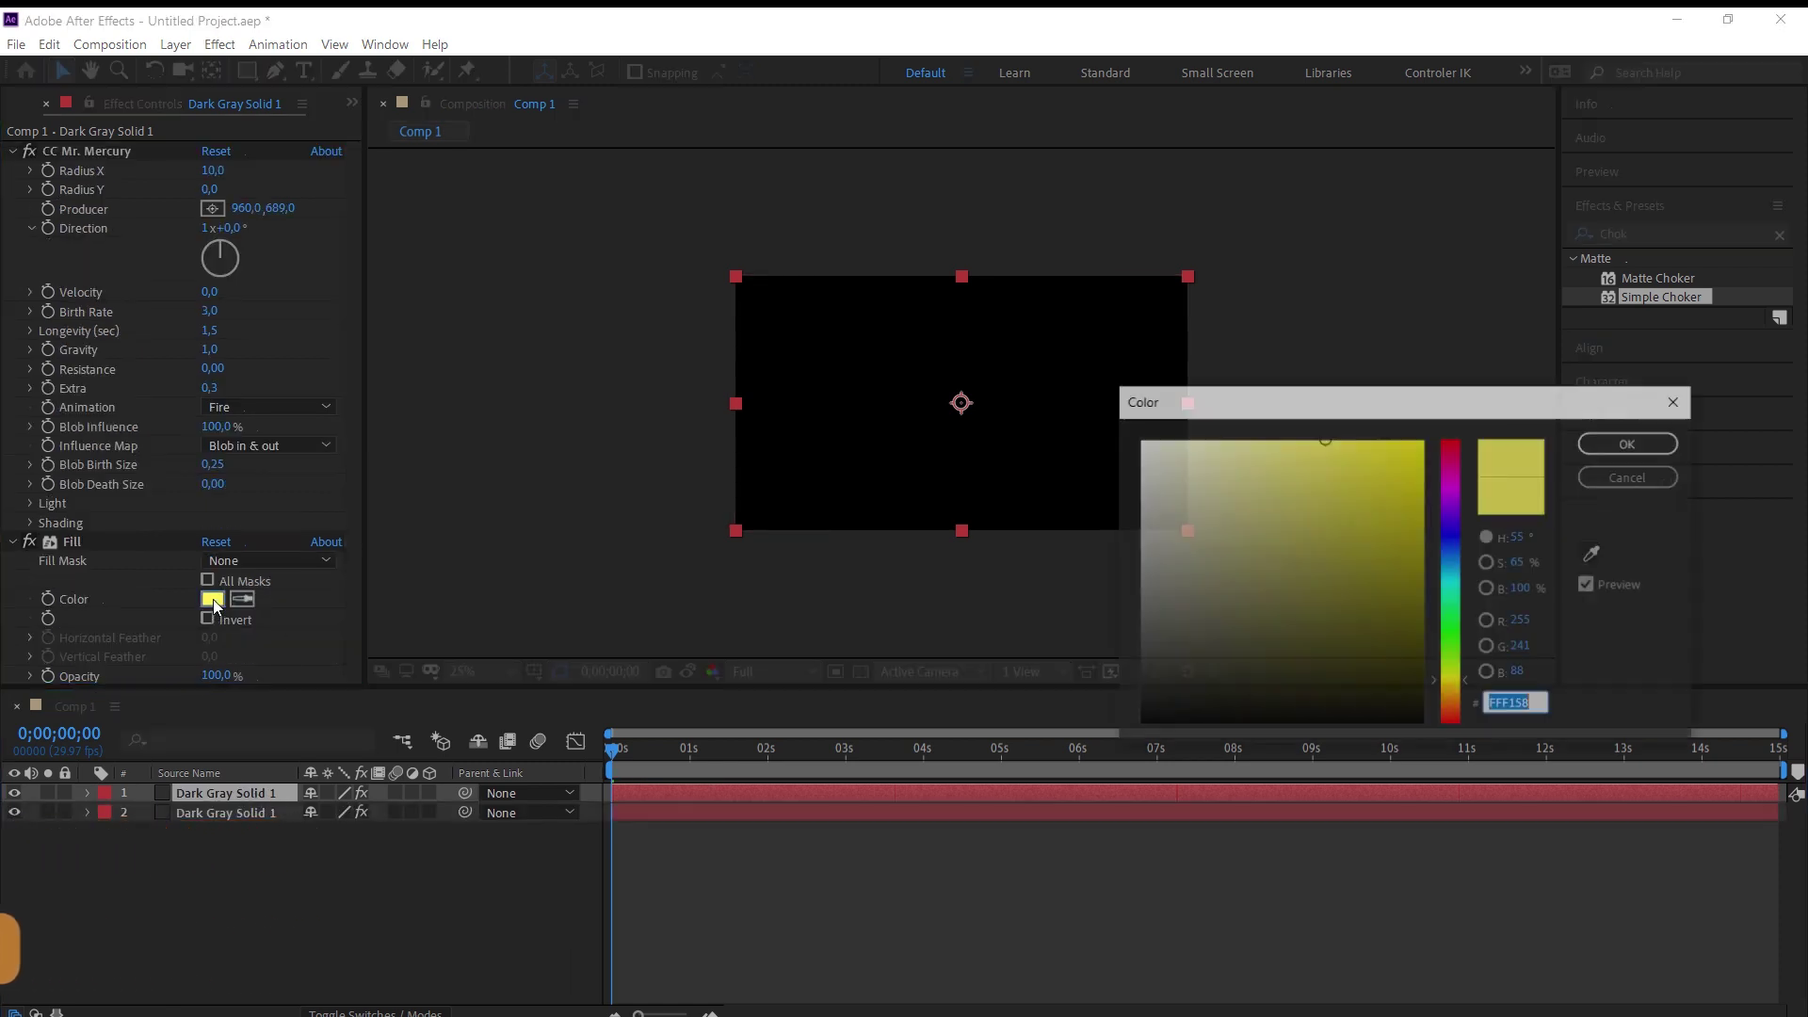
left_click_drag(1367, 544, 1425, 489)
left_click(1455, 684)
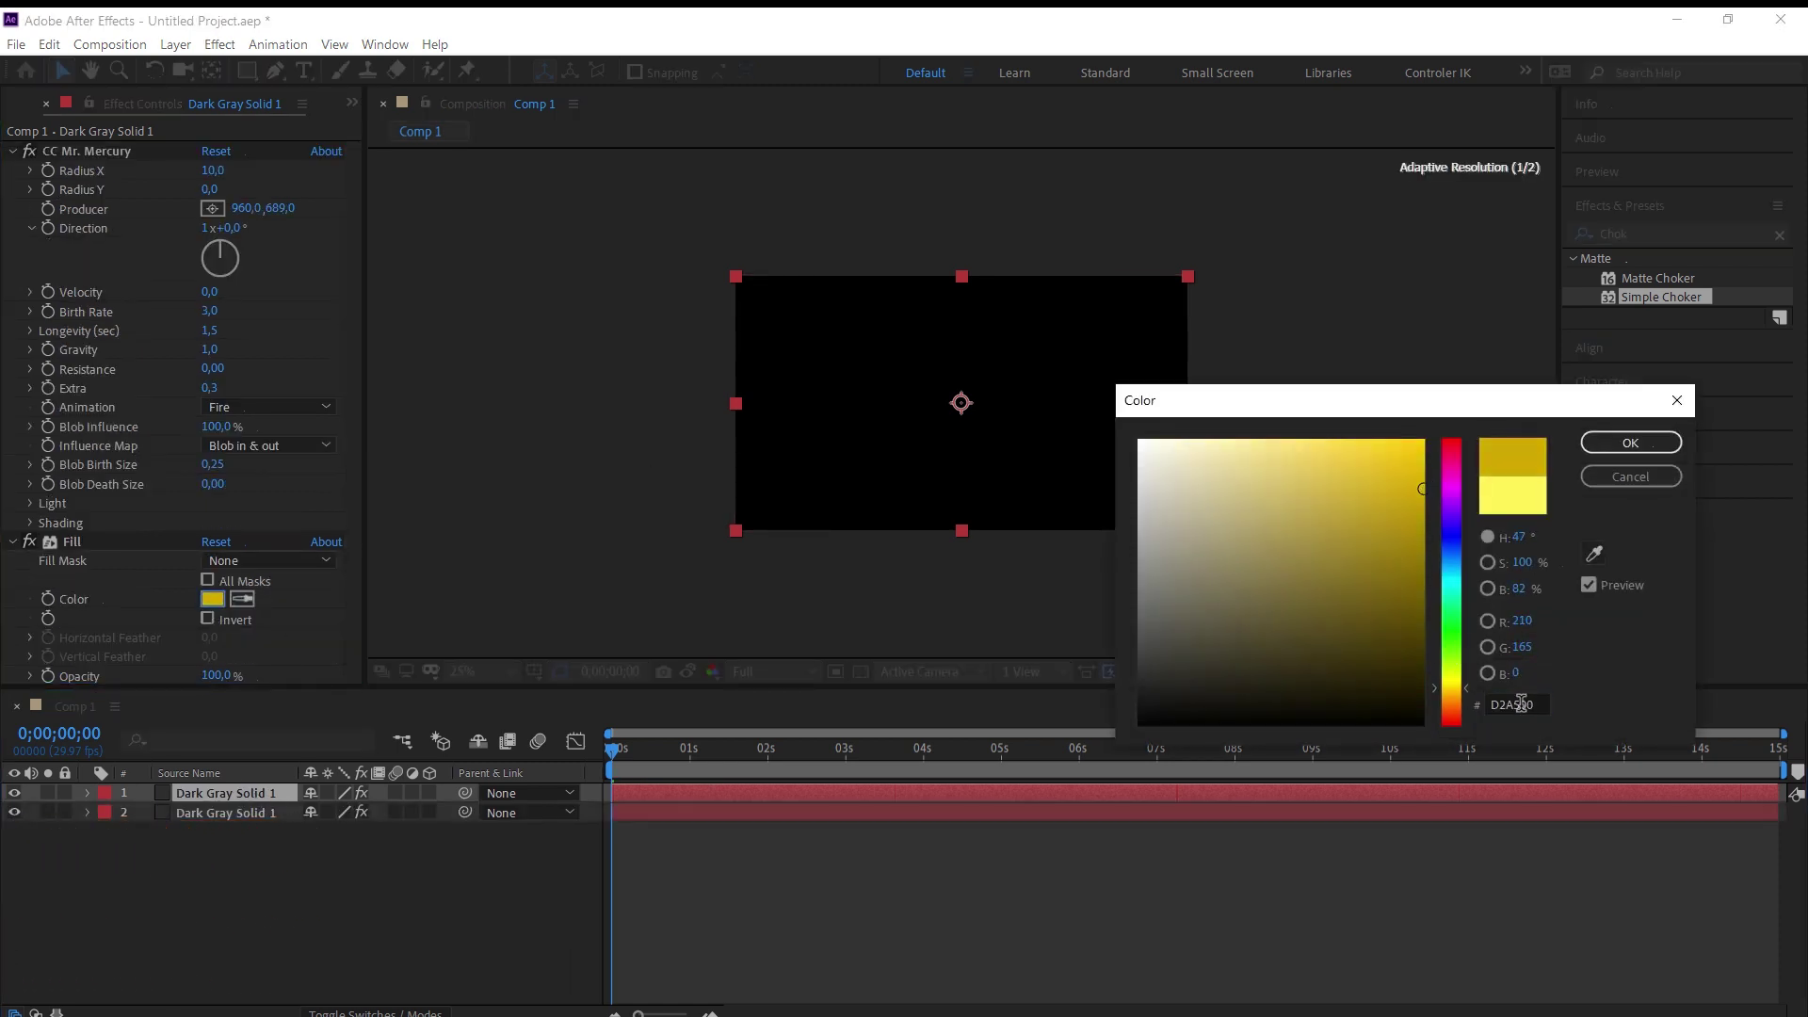
type("F")
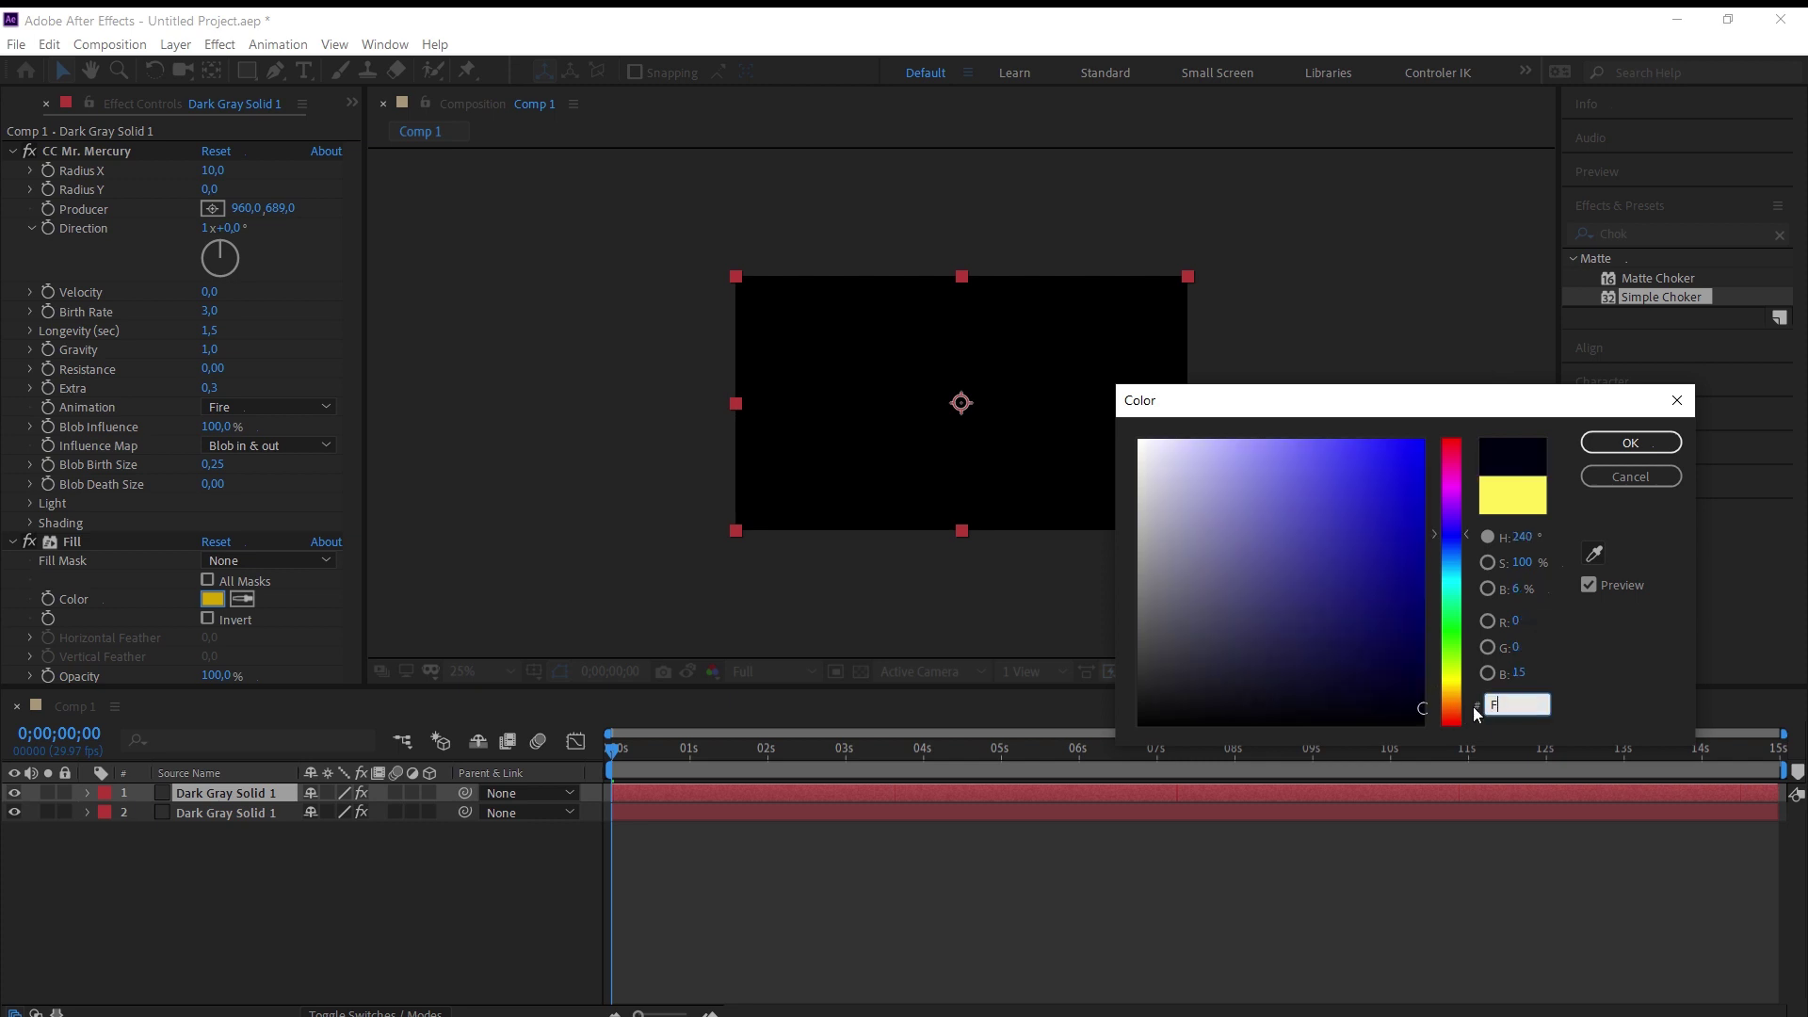
type("FC658")
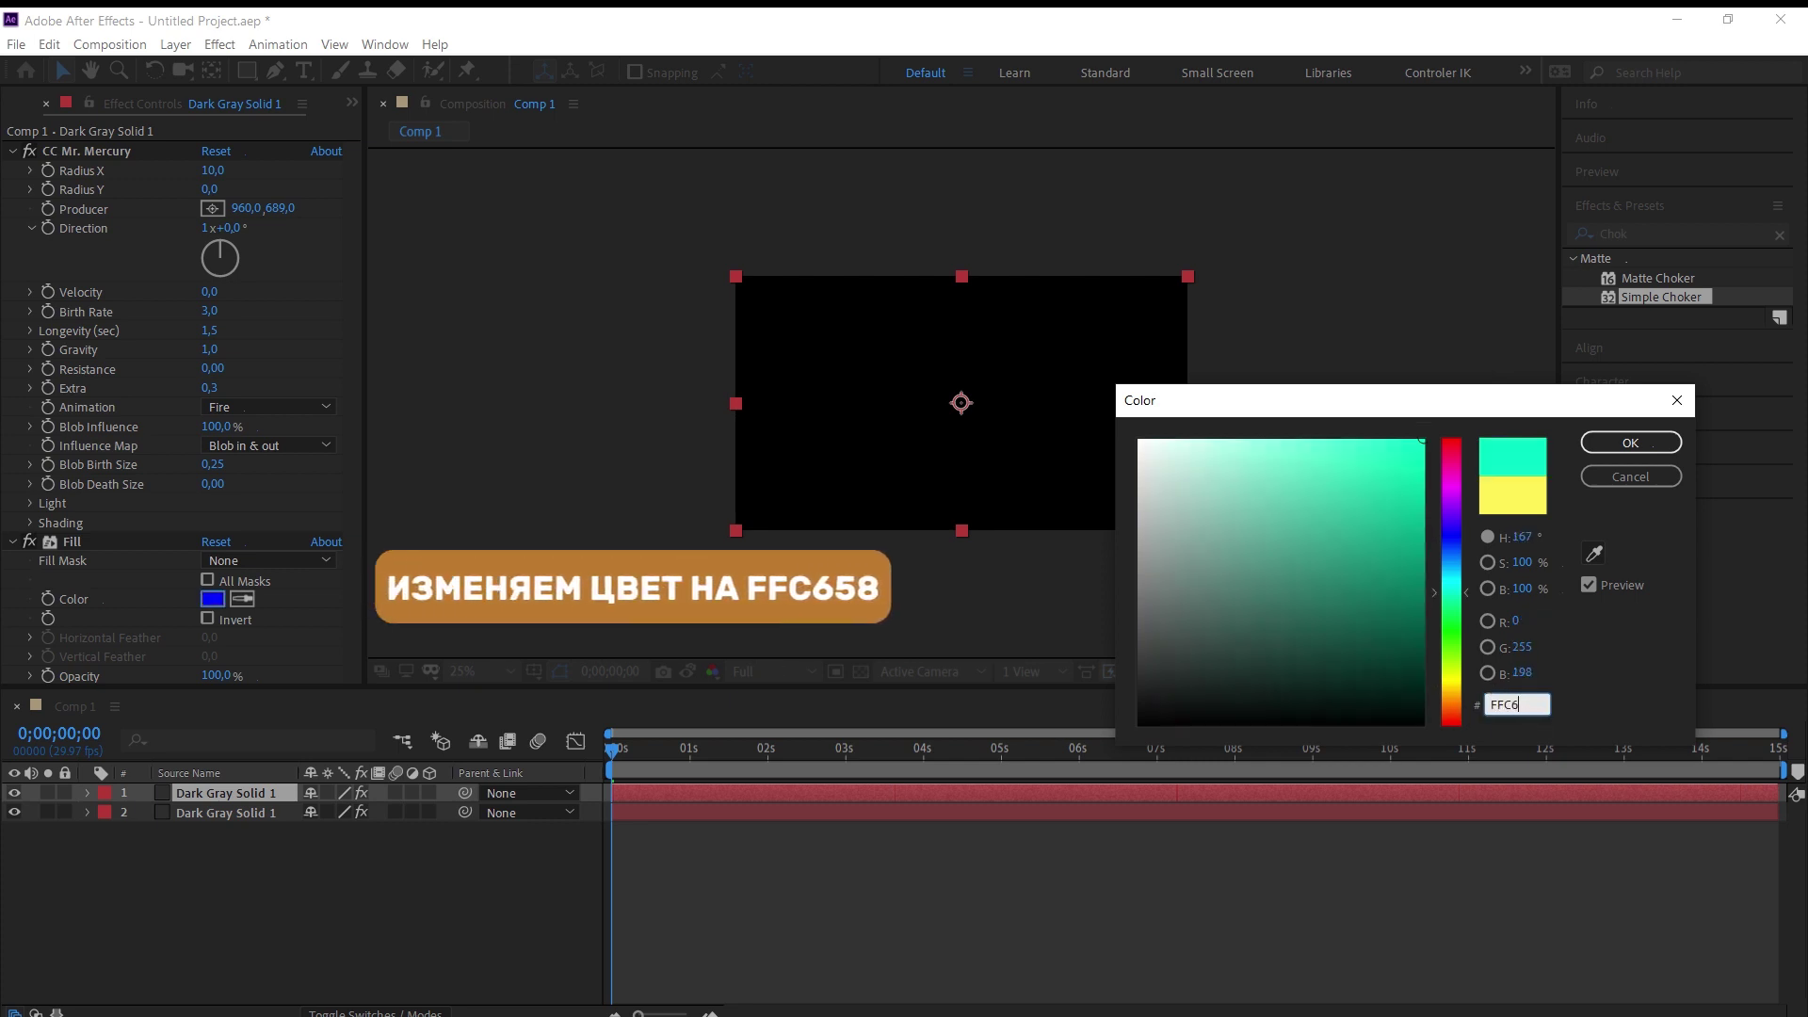
left_click(1630, 443)
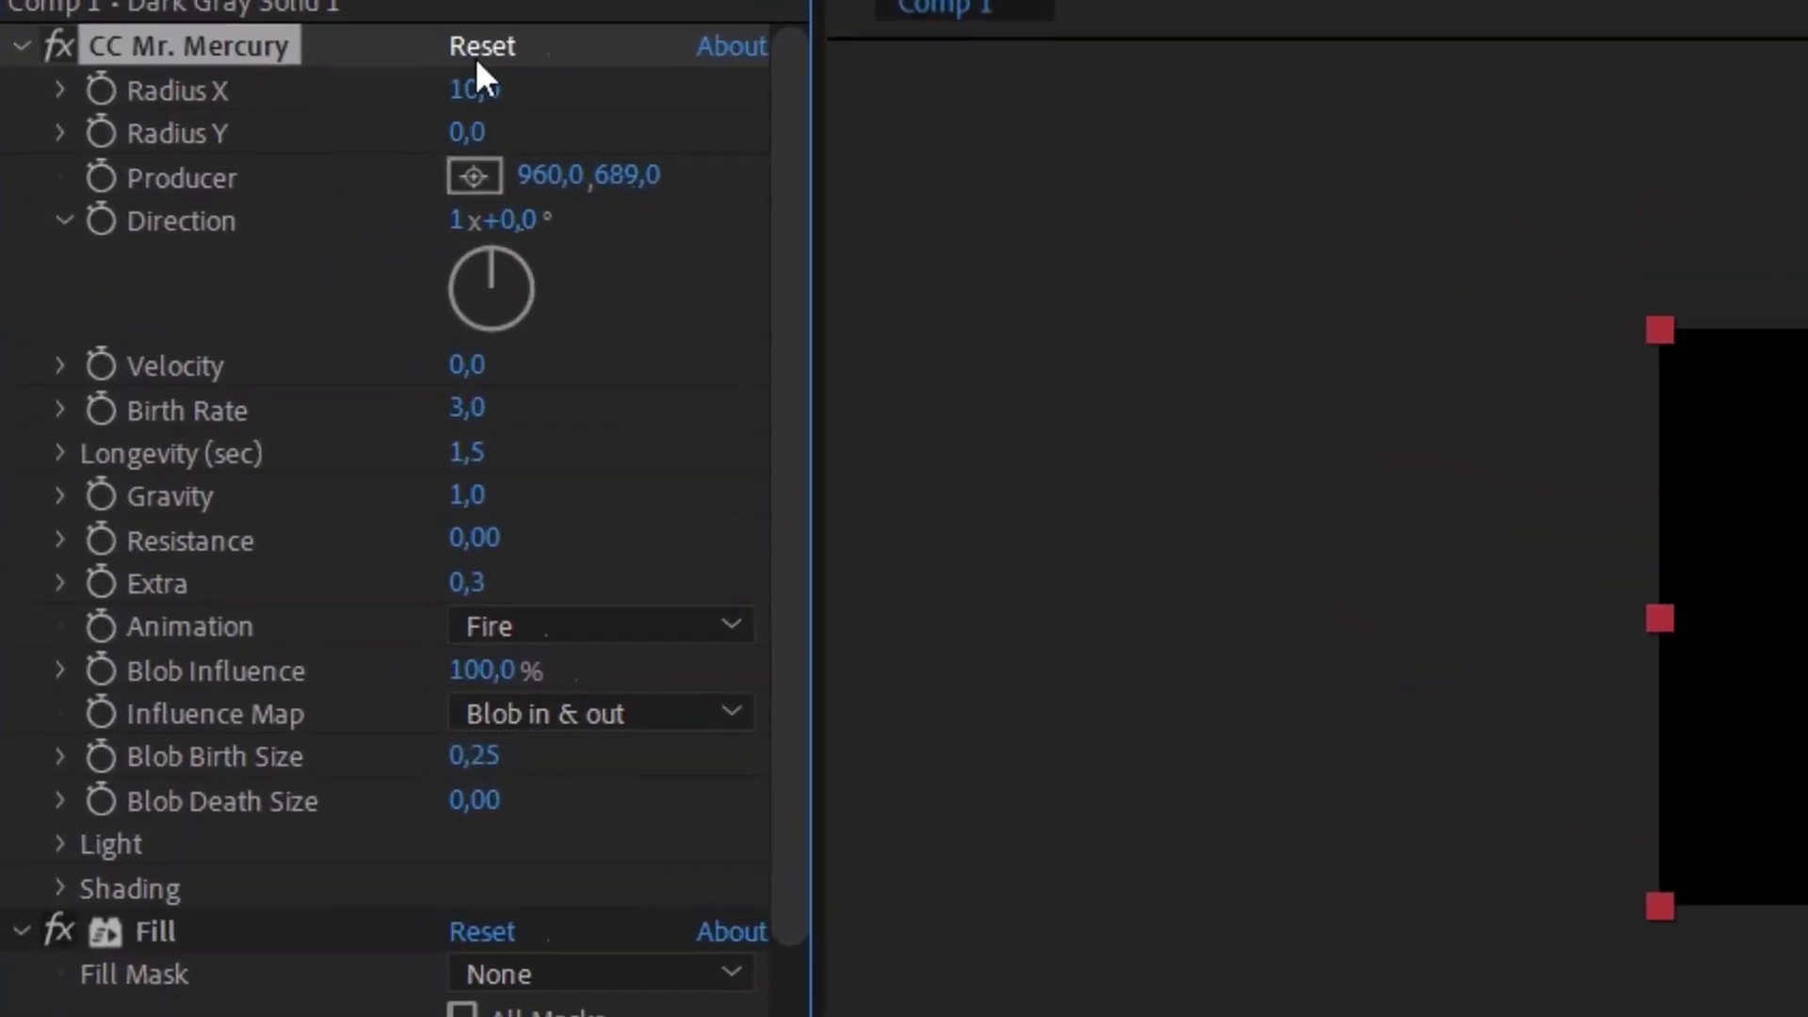
left_click(295, 120)
left_click(291, 144)
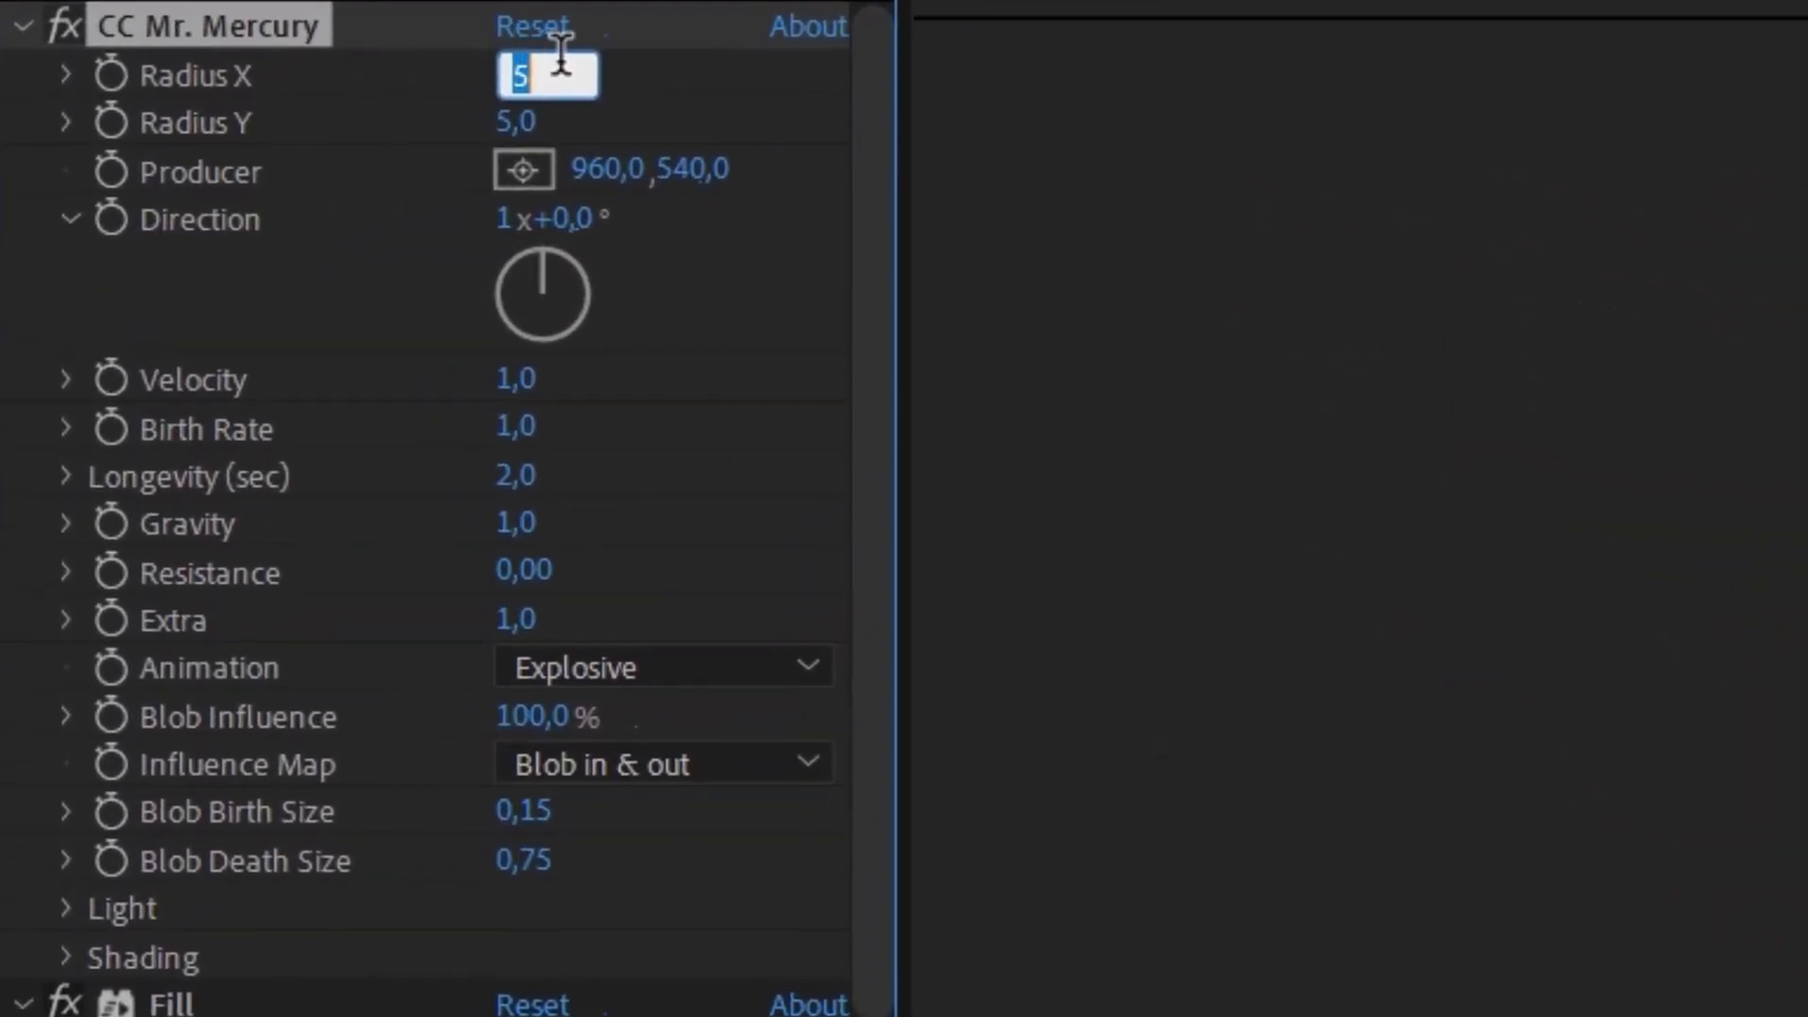
key("Return")
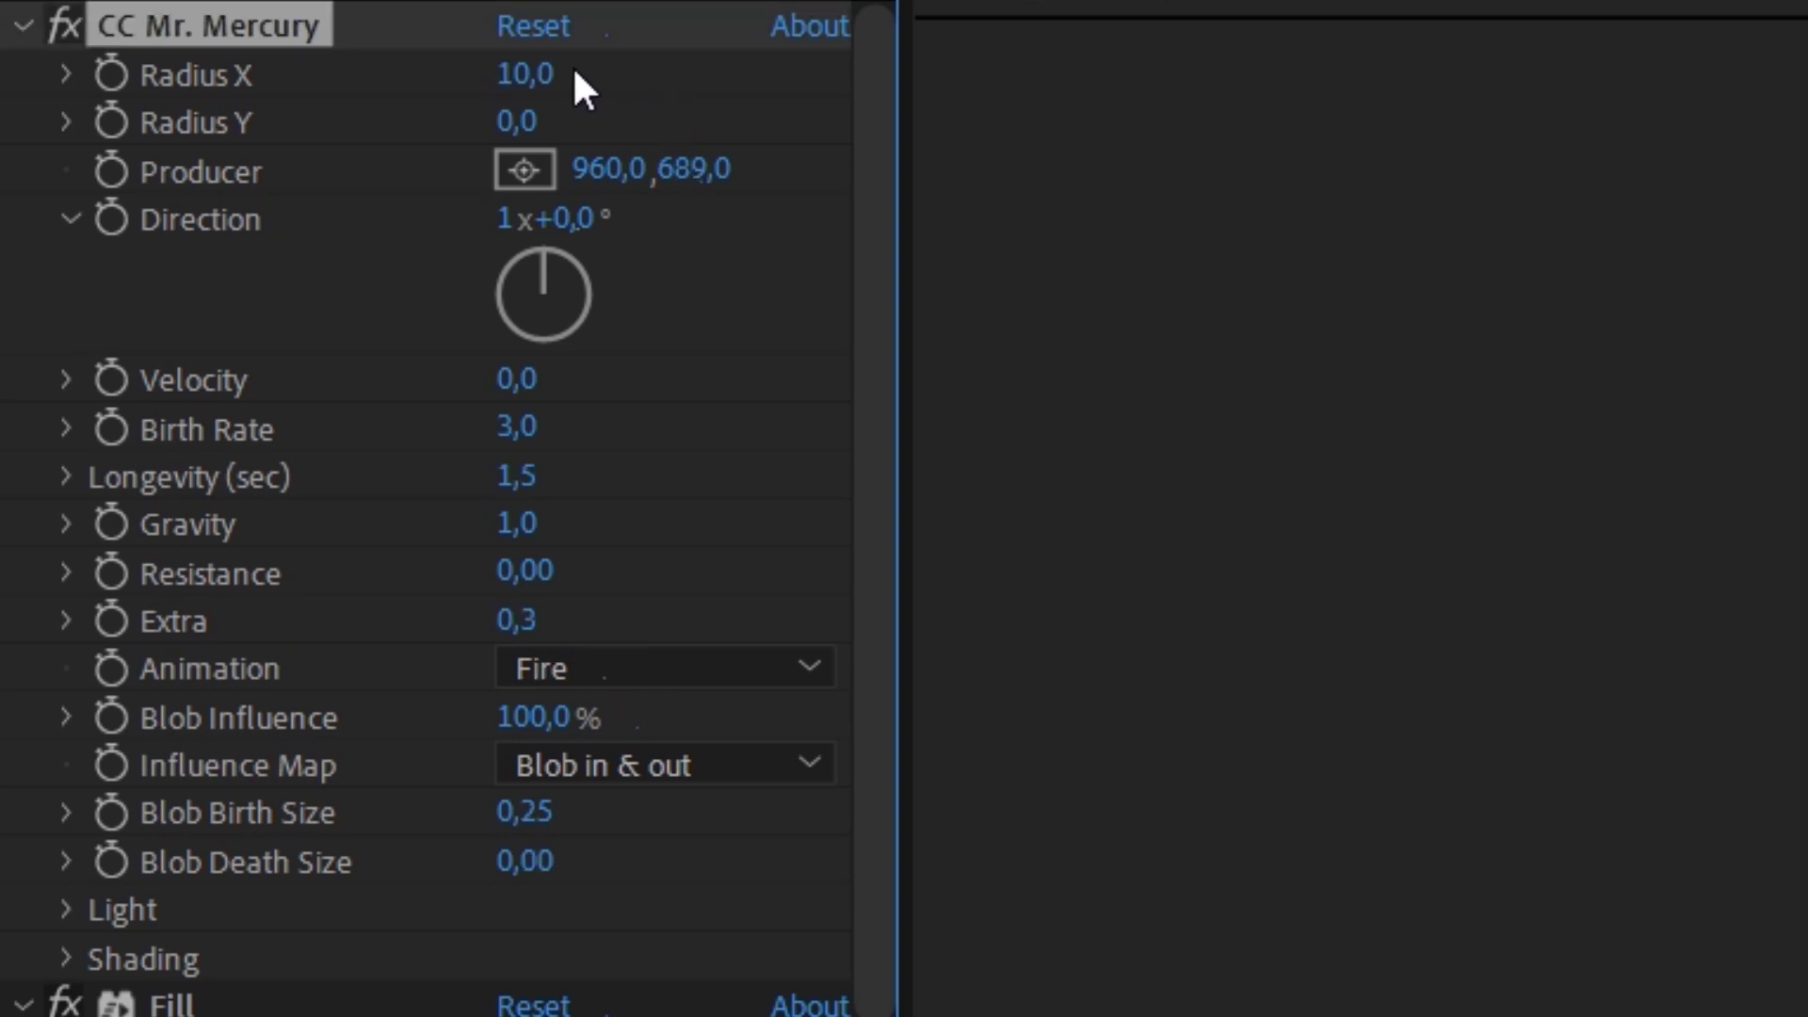
Step: On the upper solid's CC Mr. Mercury, set Radius X to 8 and try a Radius Y of 2
left_click(521, 74)
type("8")
key("Return")
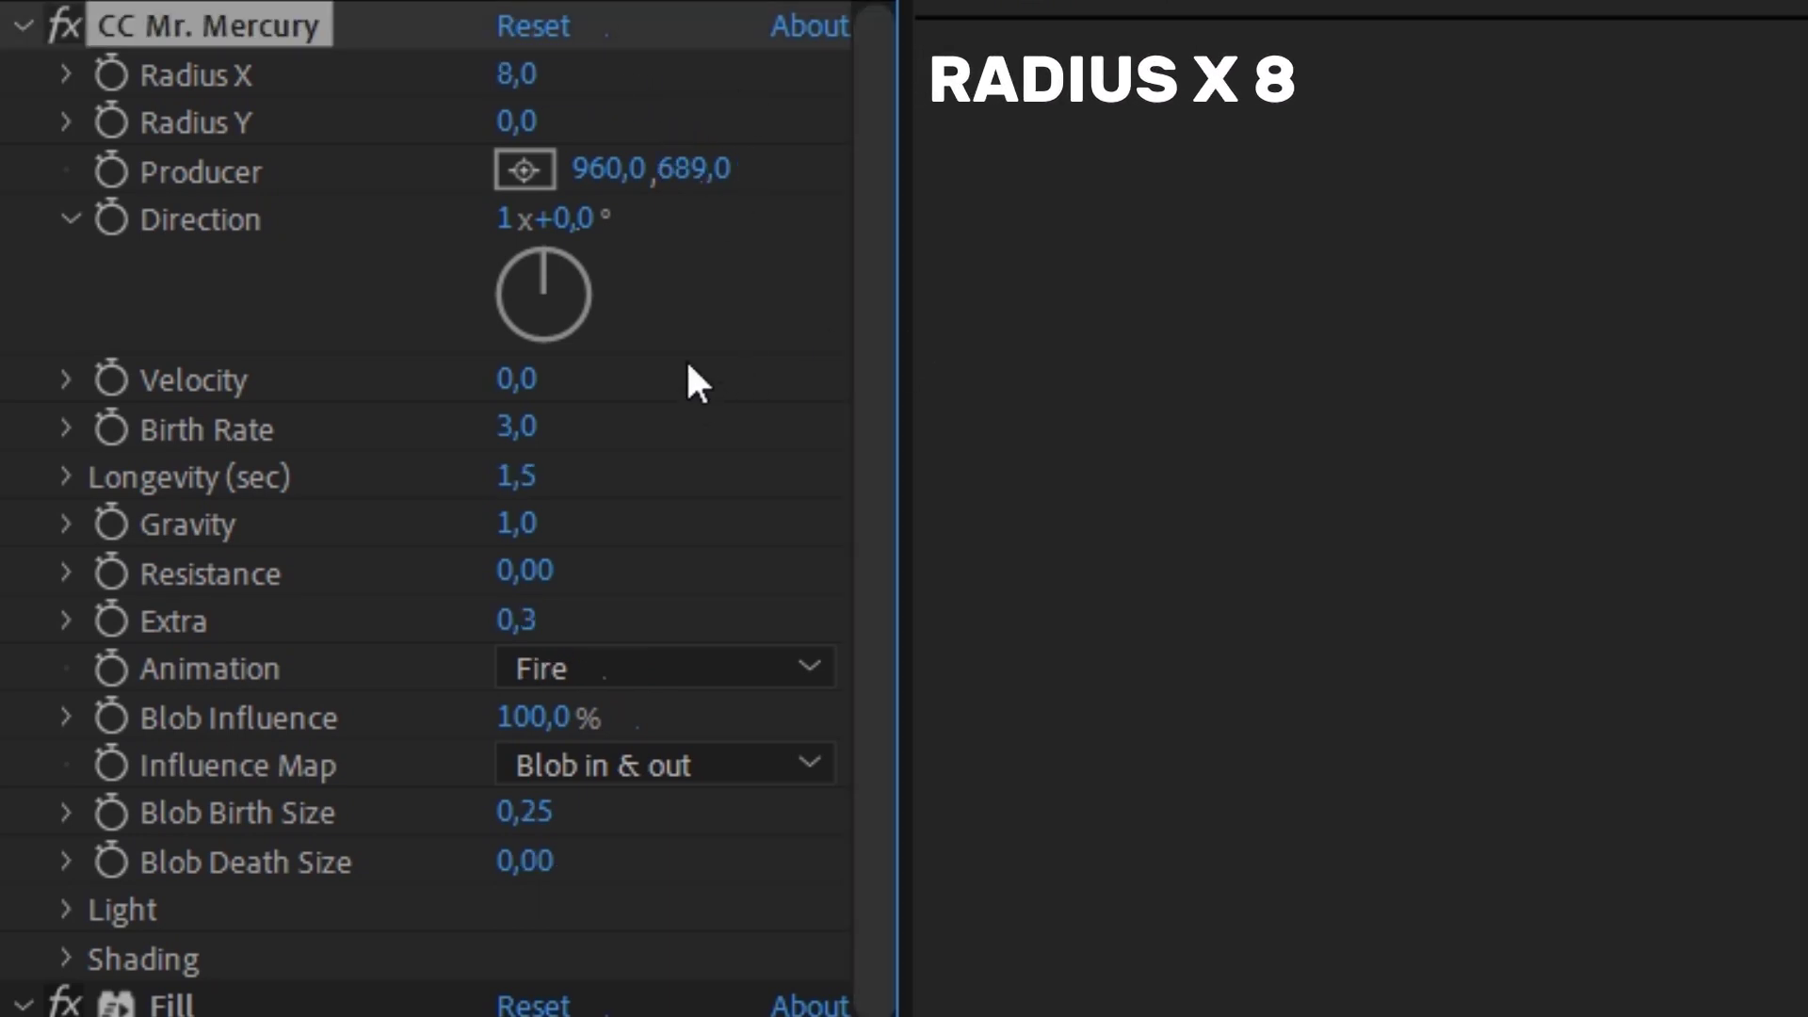
left_click(518, 119)
type("2")
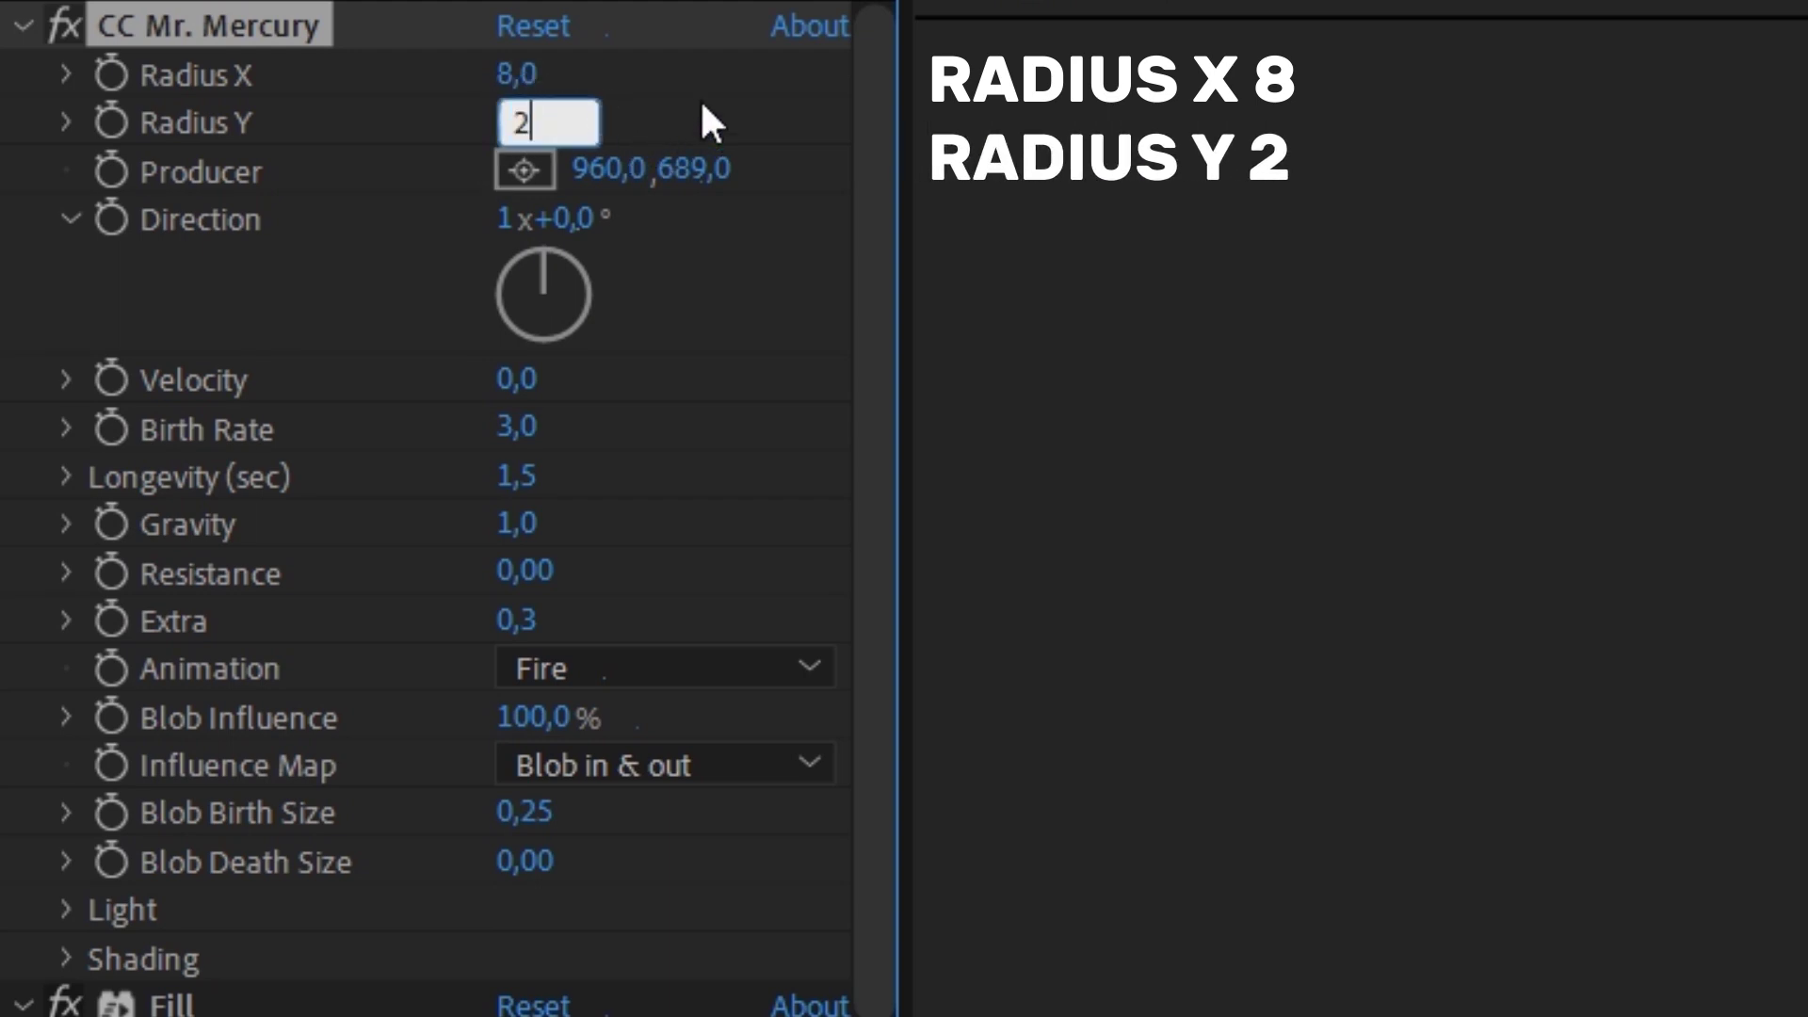
Step: Set the upper solid's CC Mr. Mercury Birth Rate to 2 and Longevity to 1.3 seconds
left_click(511, 415)
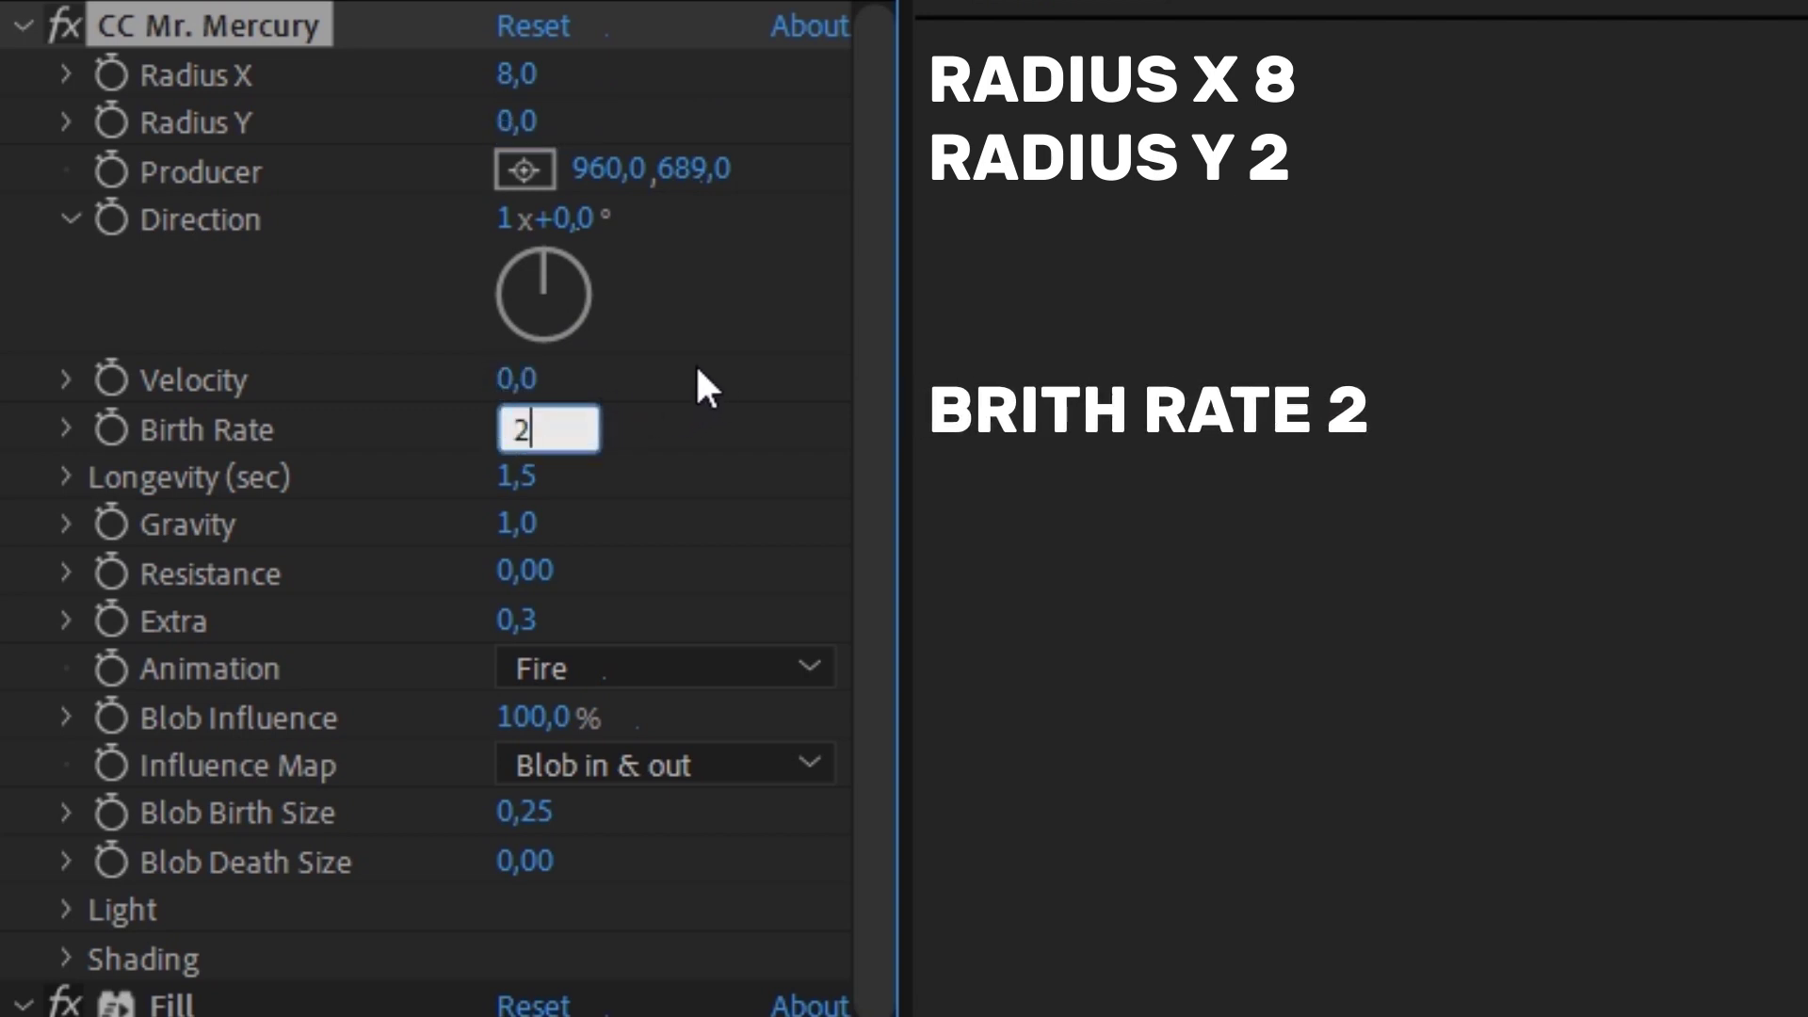
key("Return")
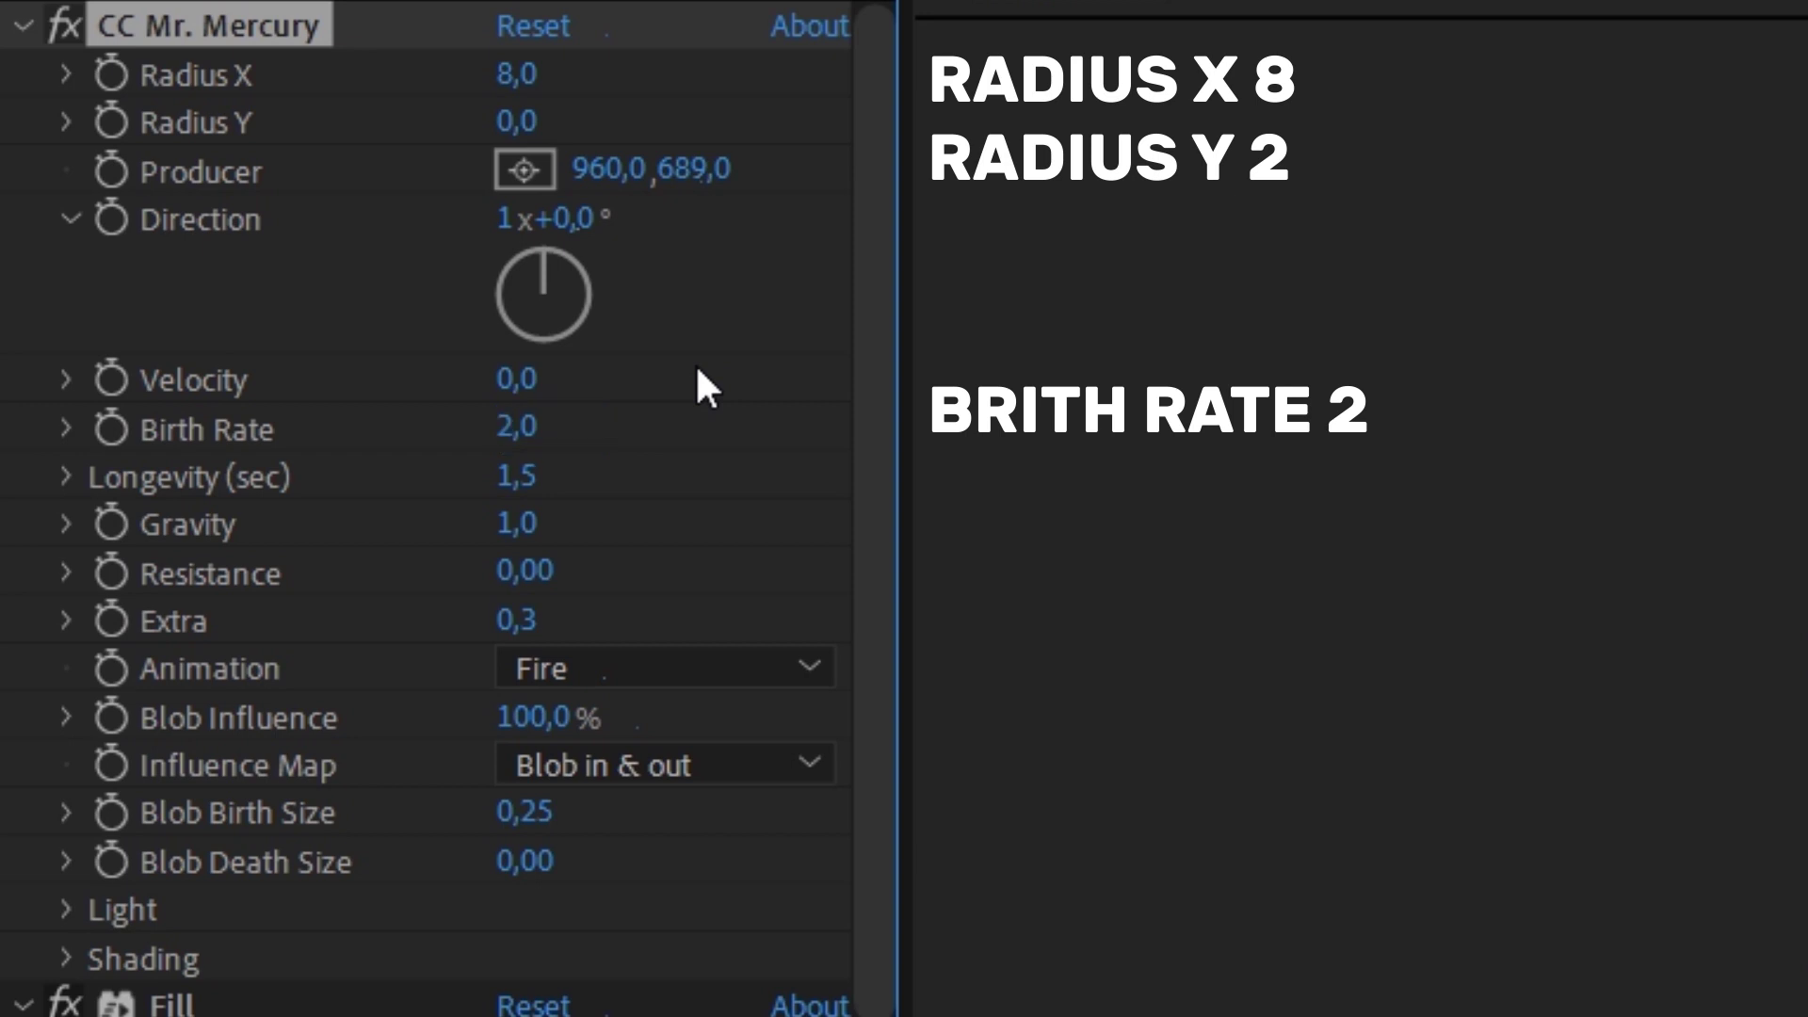
left_click(513, 478)
type("1")
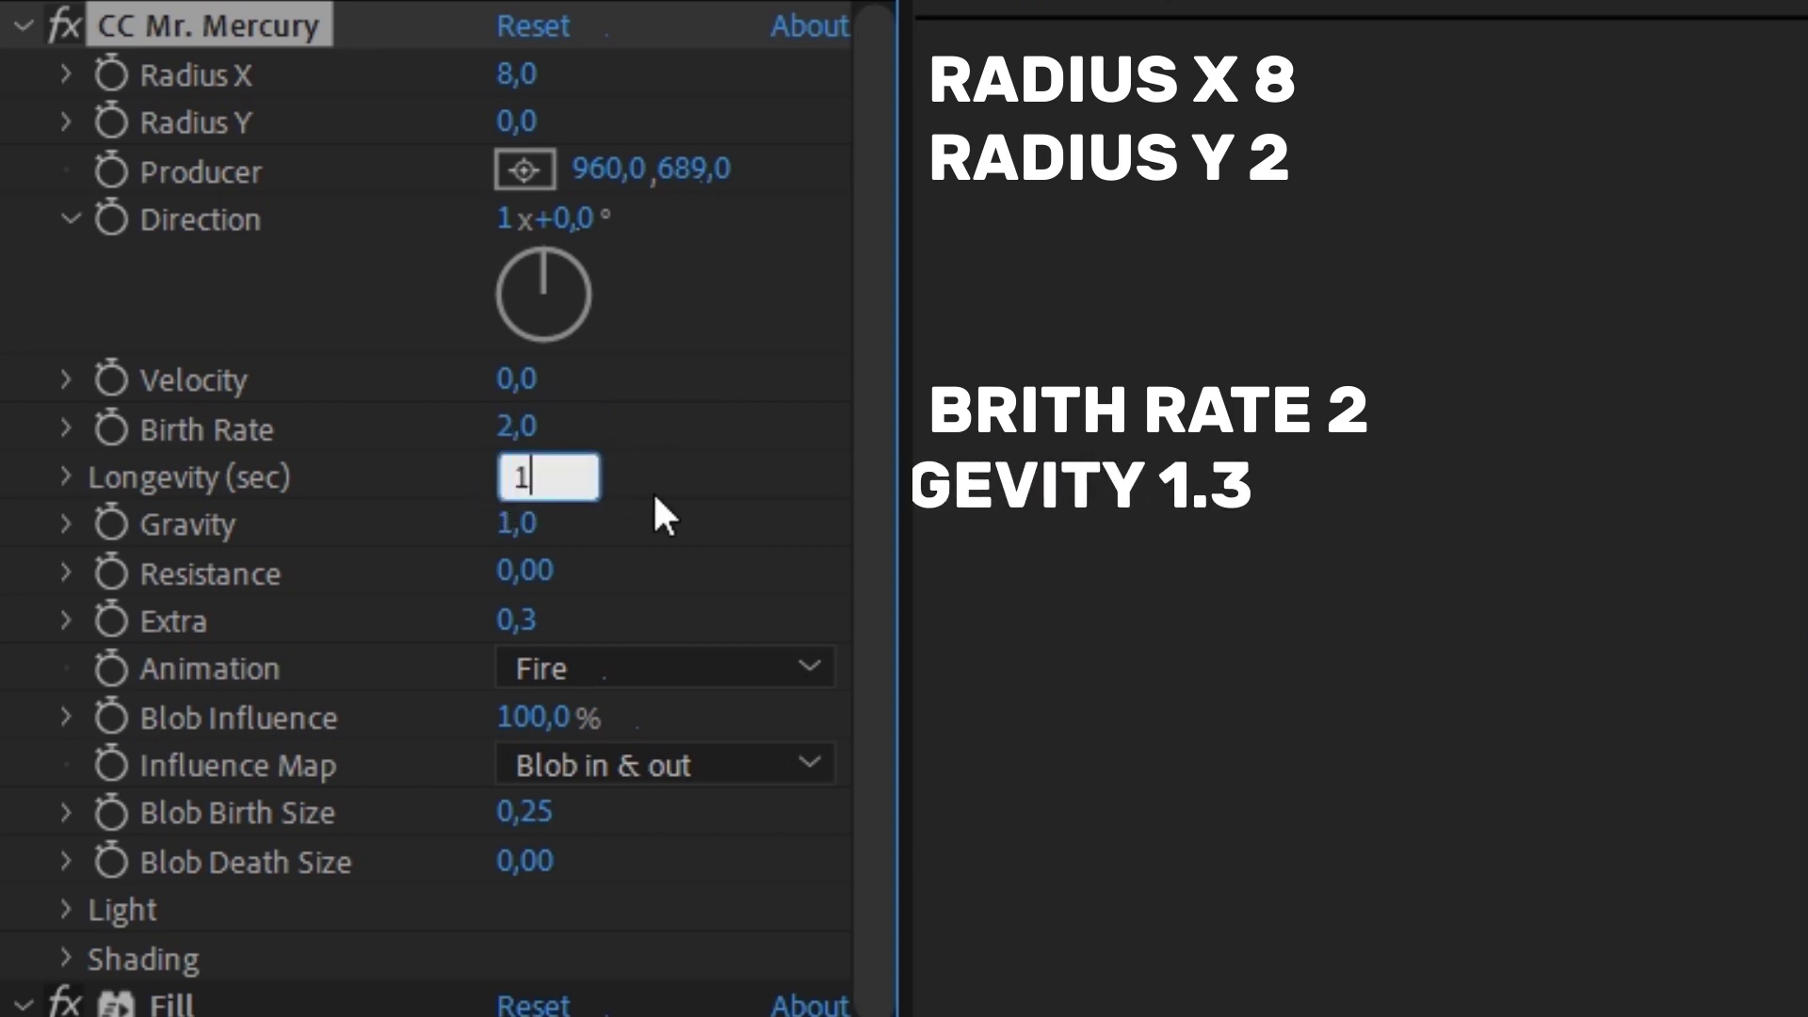
type(".3")
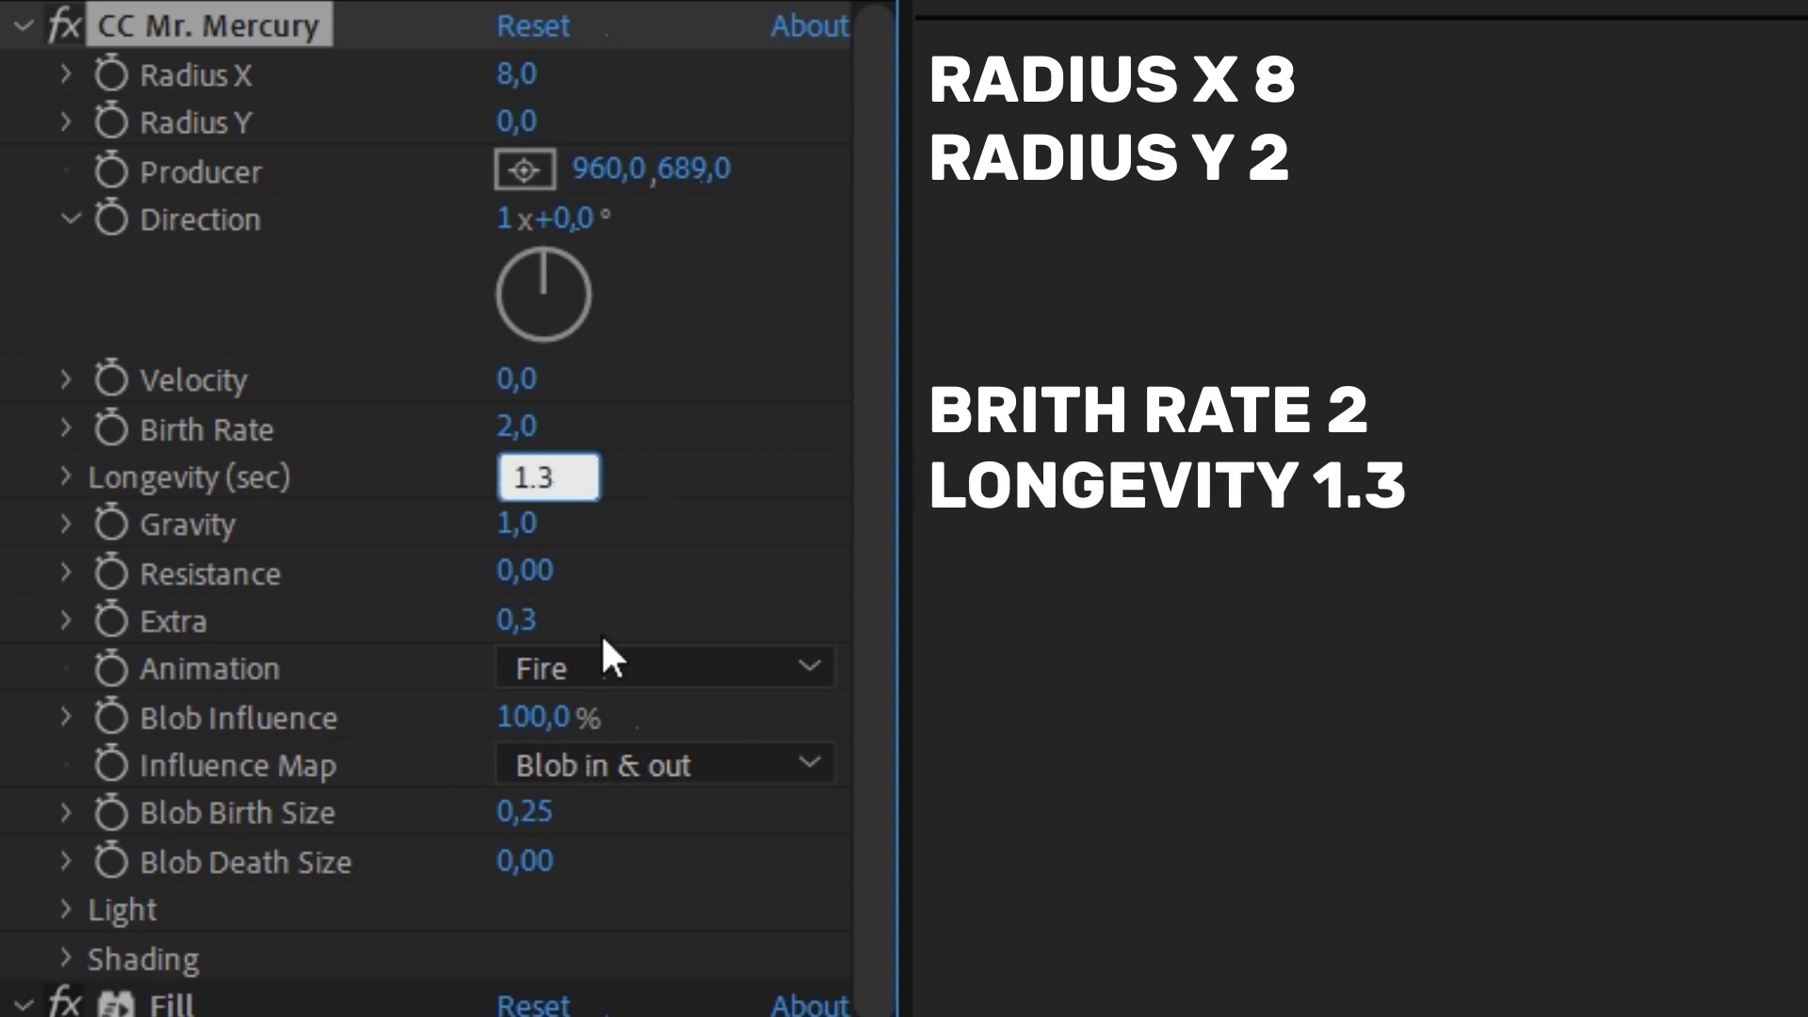
key("Return")
Step: Set CC Mr. Mercury's Direction to 1x+211° and preview the two-layer fire from the start of the composition
left_click_drag(567, 220, 1111, 504)
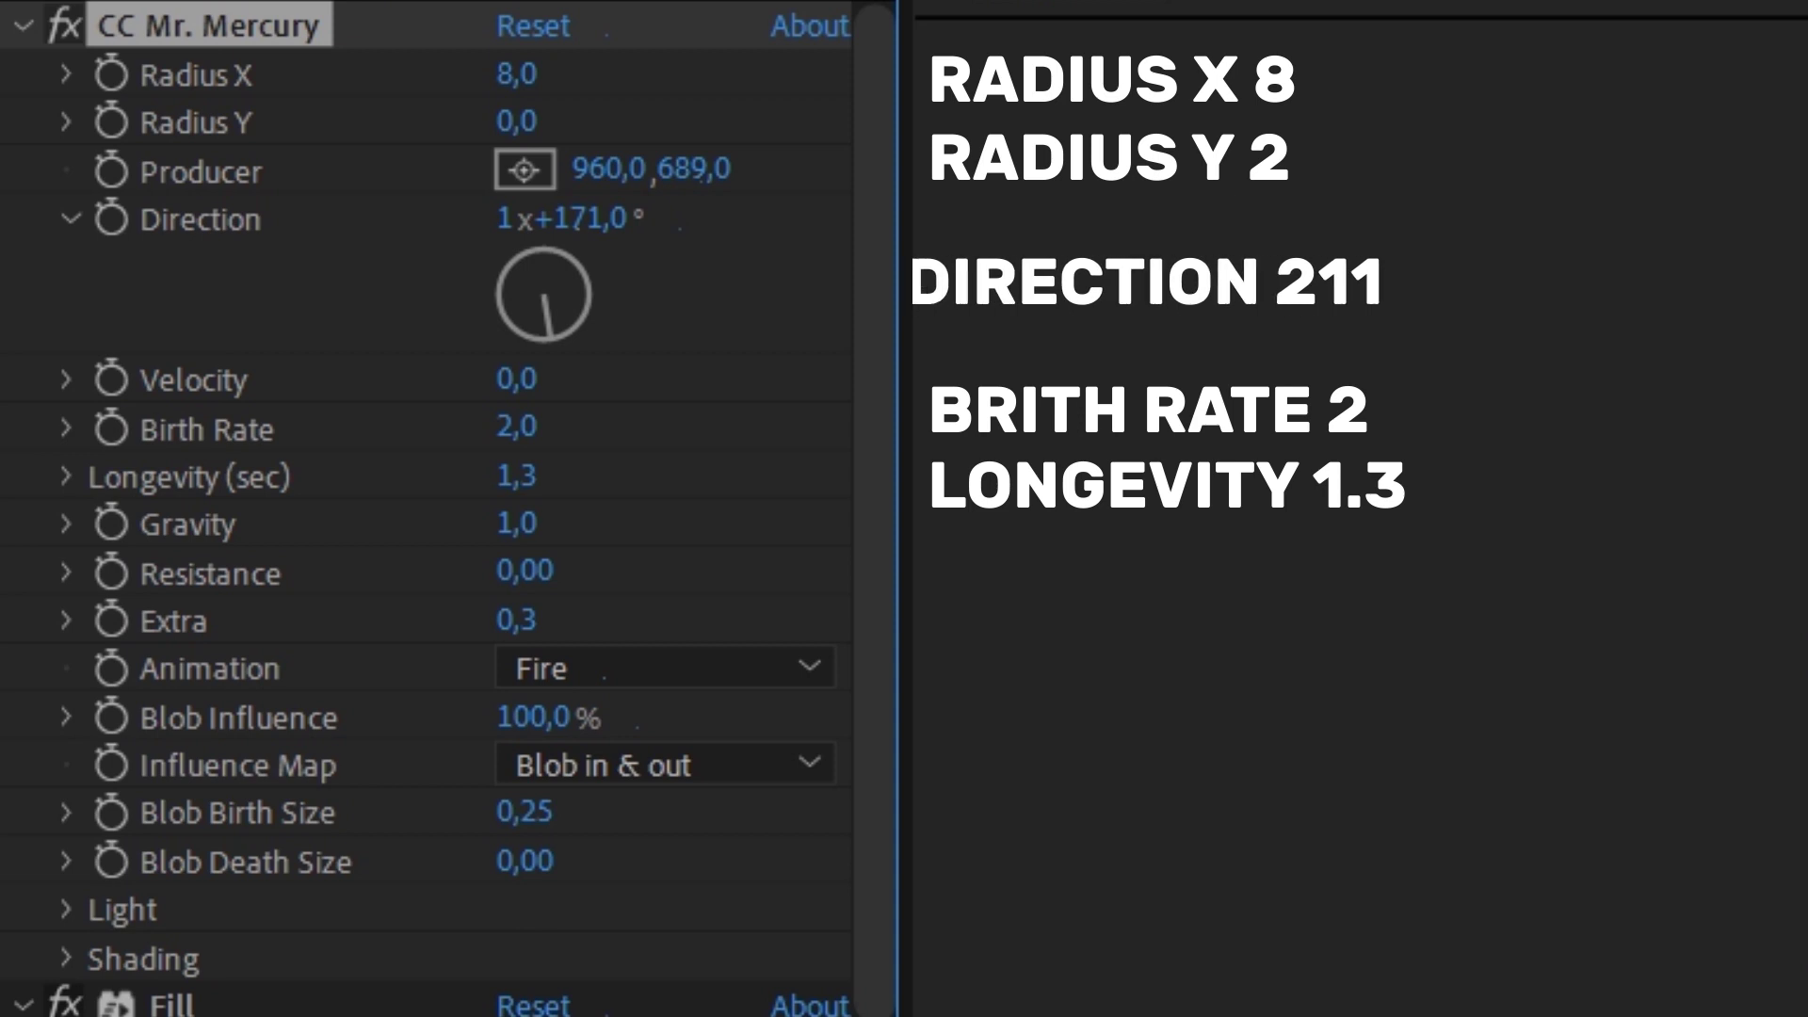
left_click_drag(593, 219, 689, 219)
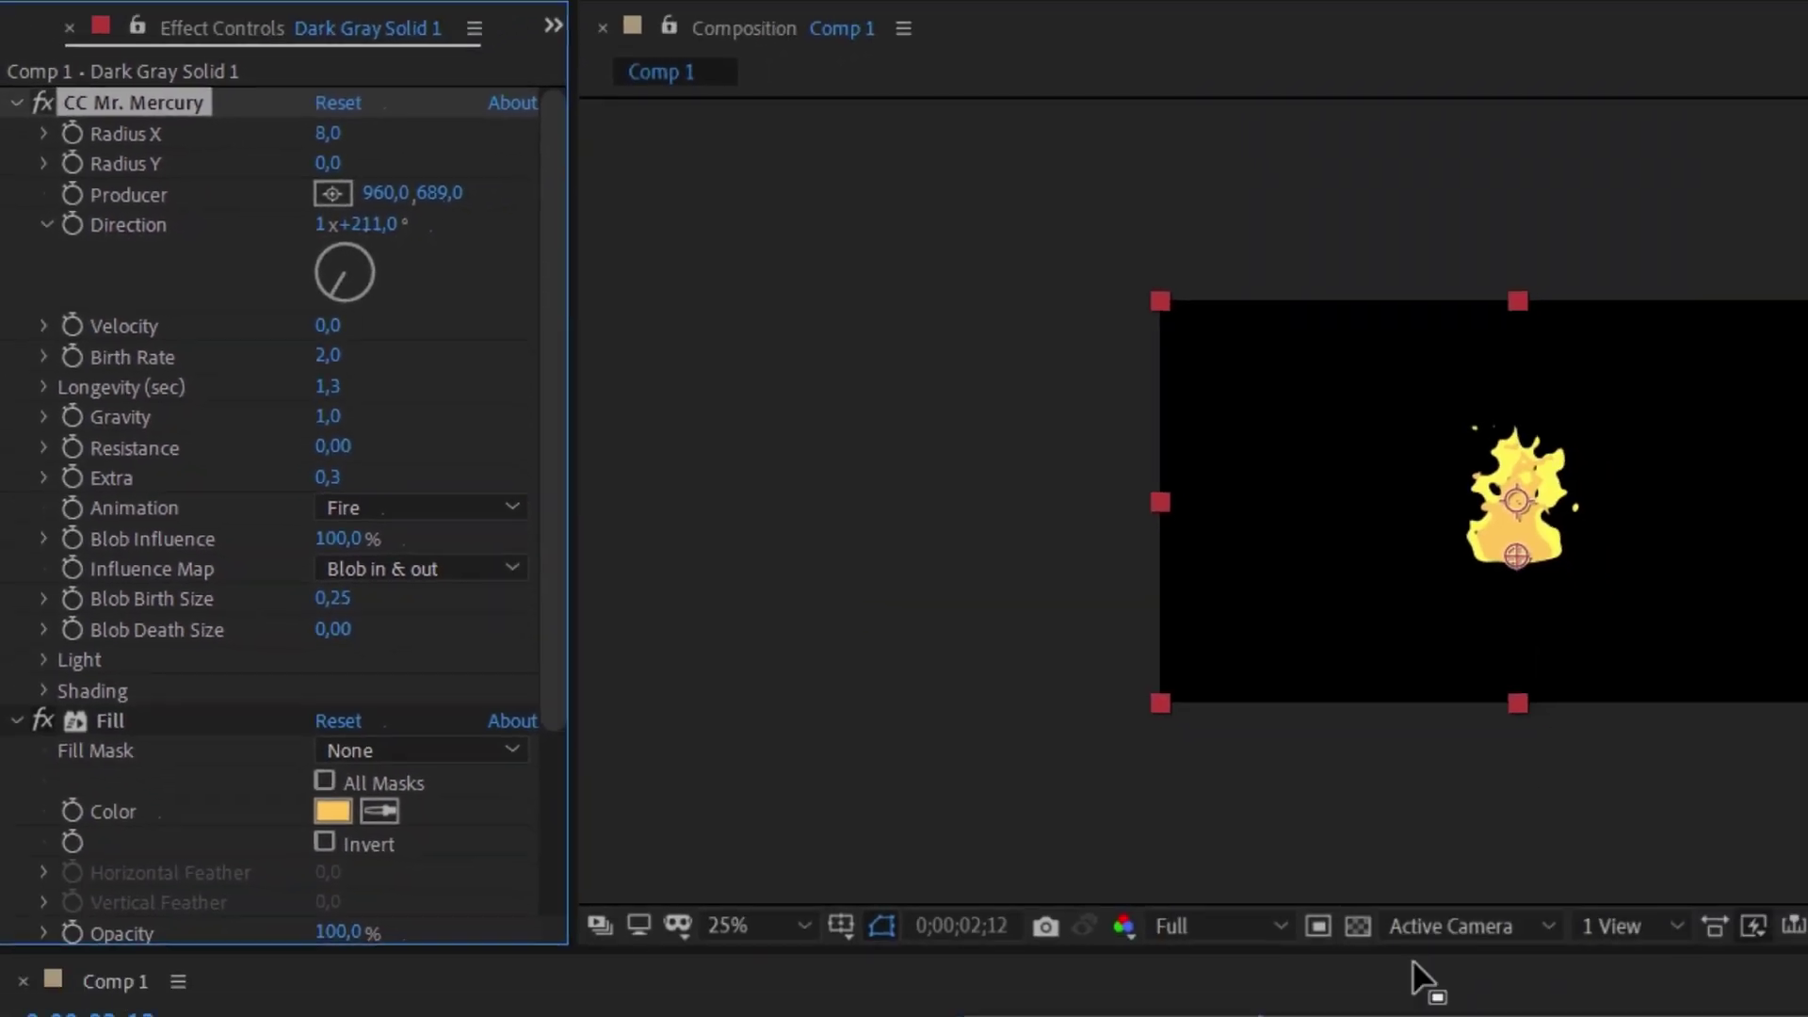
left_click_drag(915, 844, 500, 770)
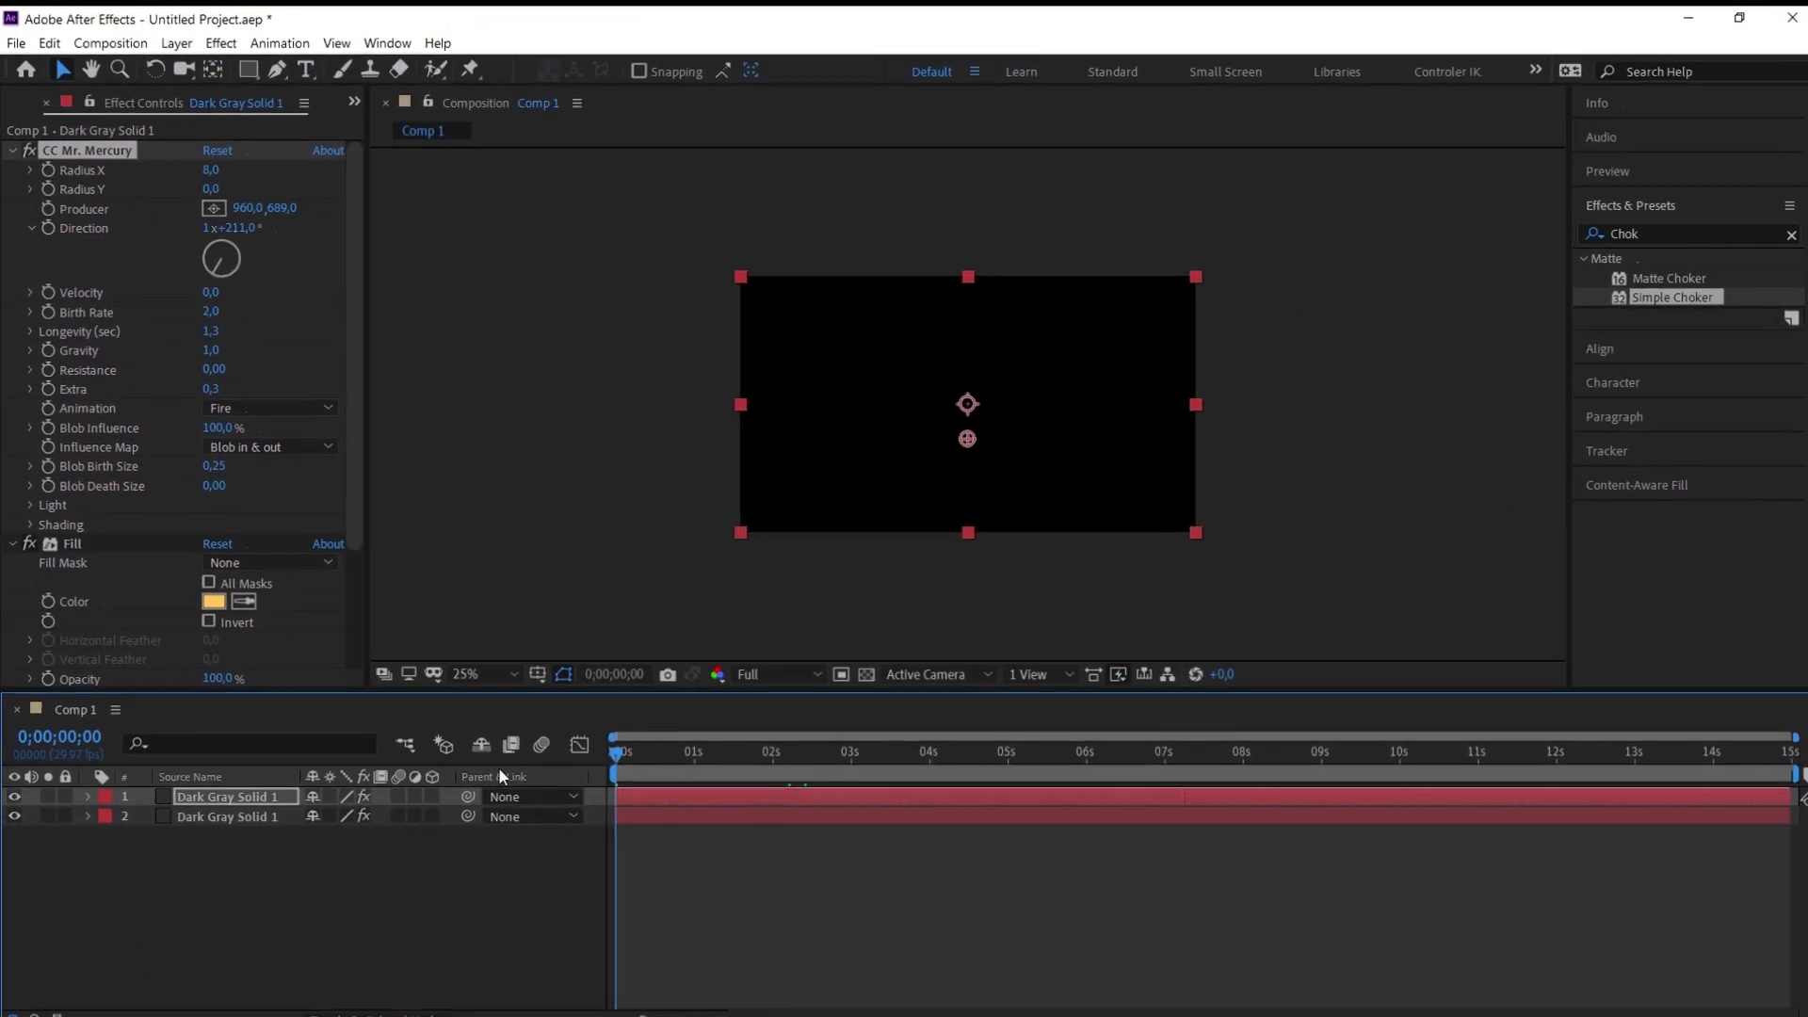
key("space")
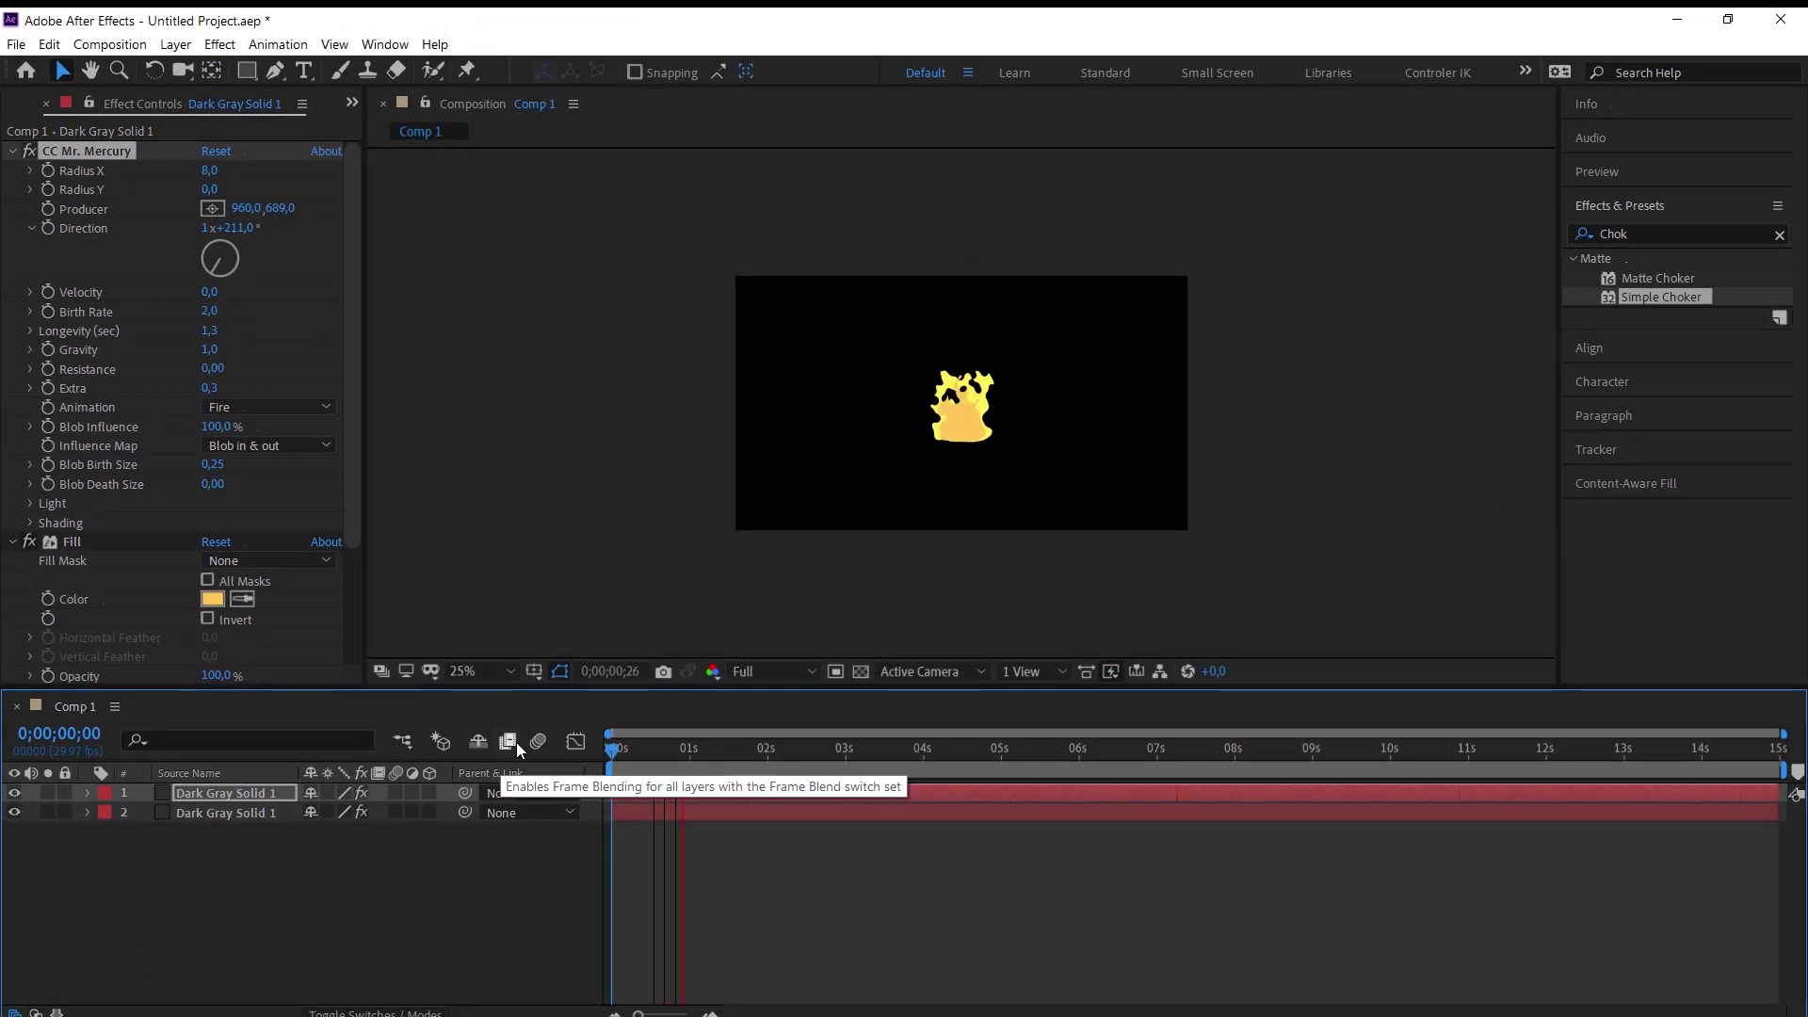
left_click(731, 793)
left_click_drag(731, 755, 517, 783)
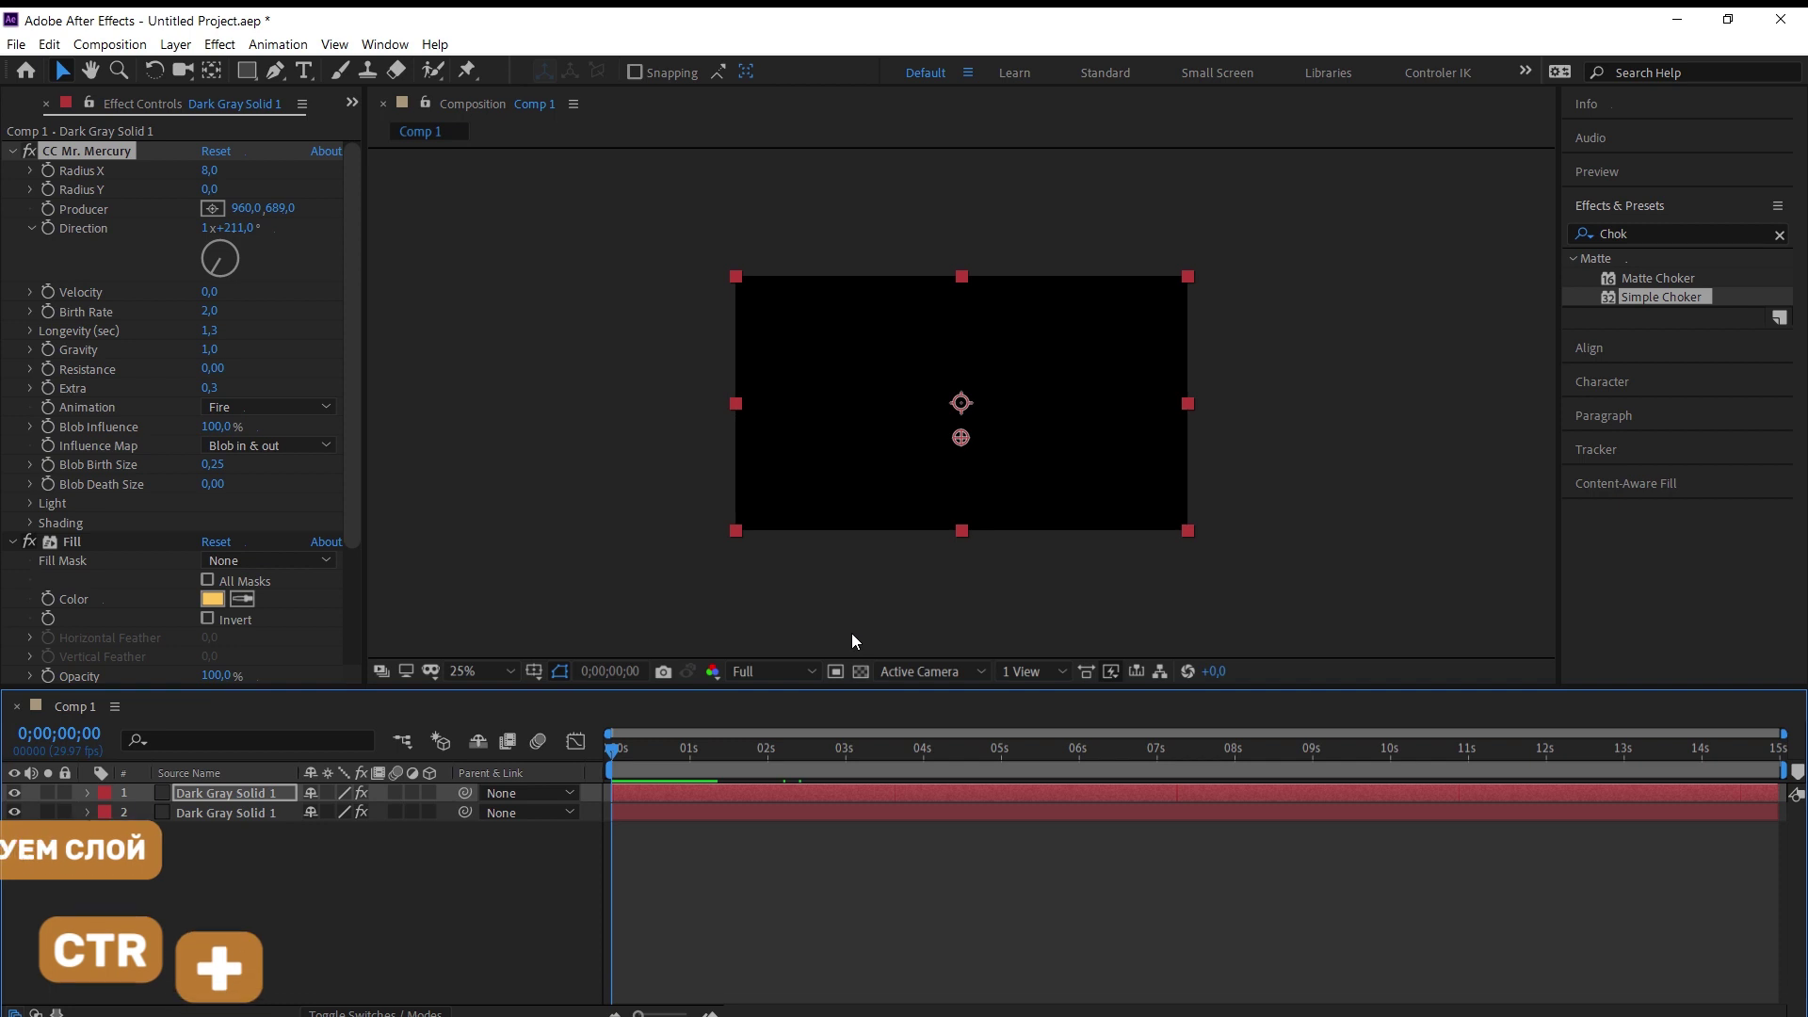
Step: Duplicate the topmost dark gray solid and set the new copy's Fill color to FF9358
left_click(226, 795)
key("ctrl+d")
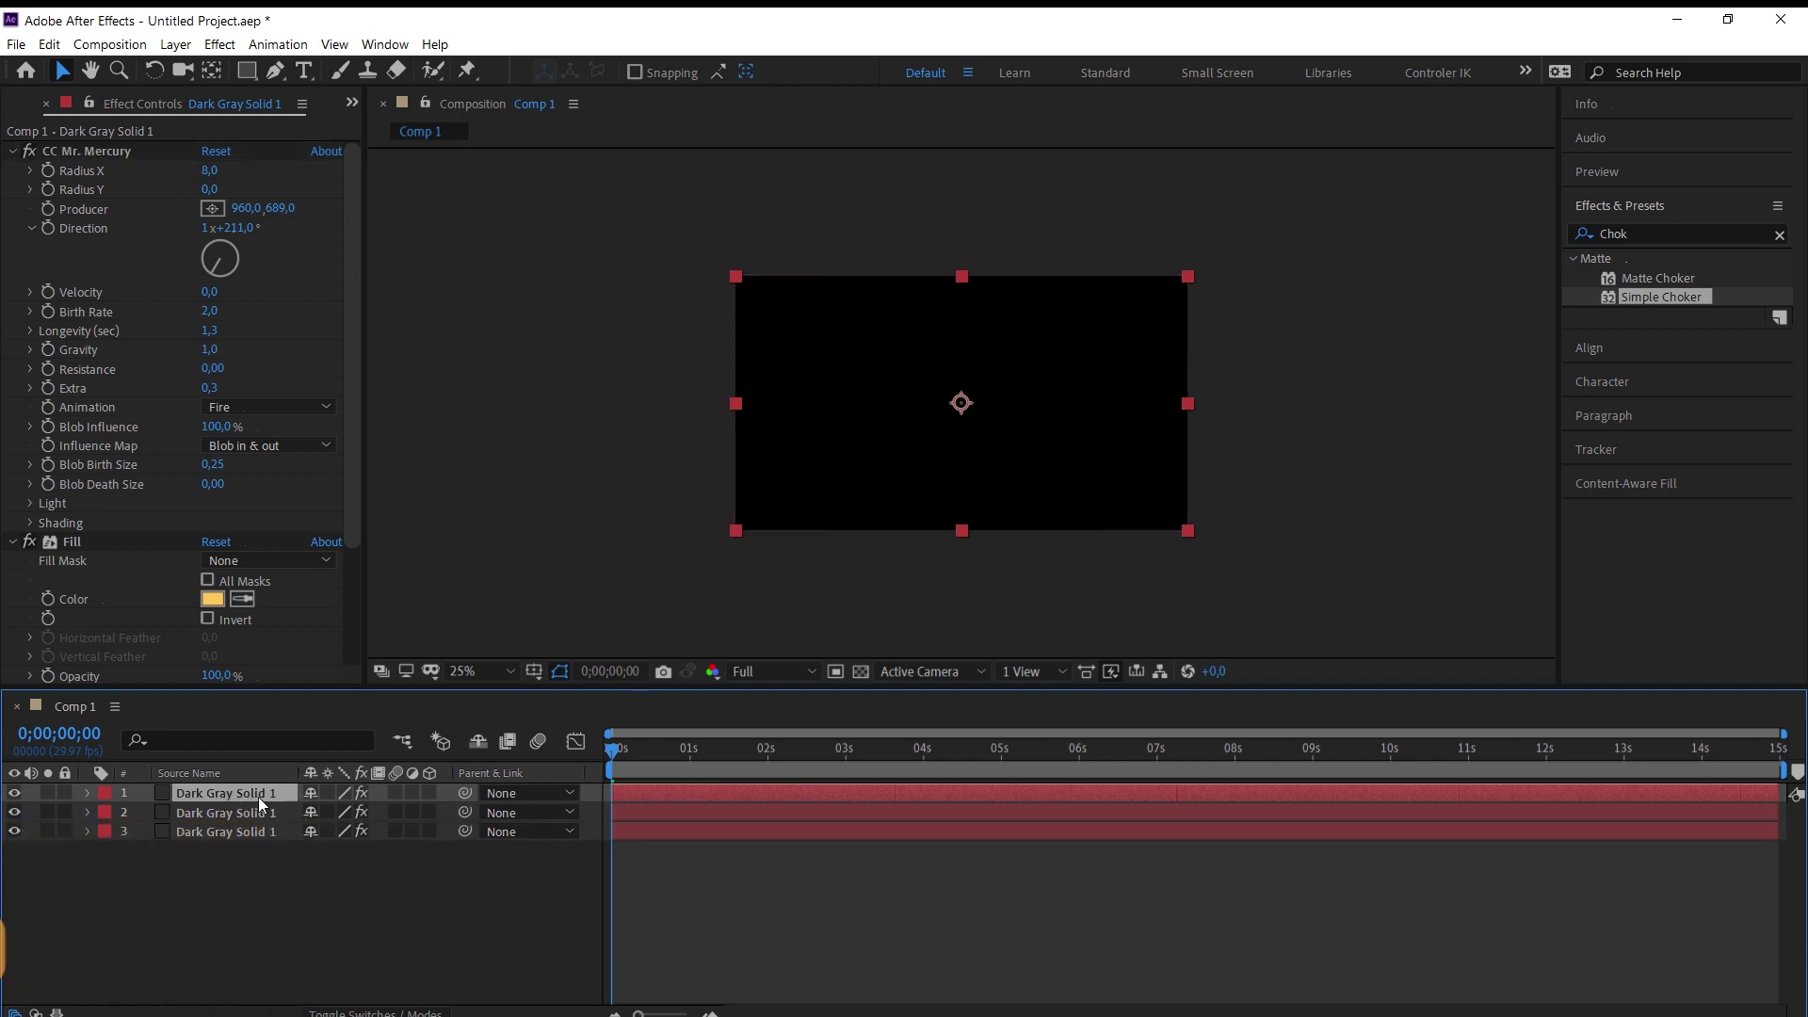
left_click(213, 599)
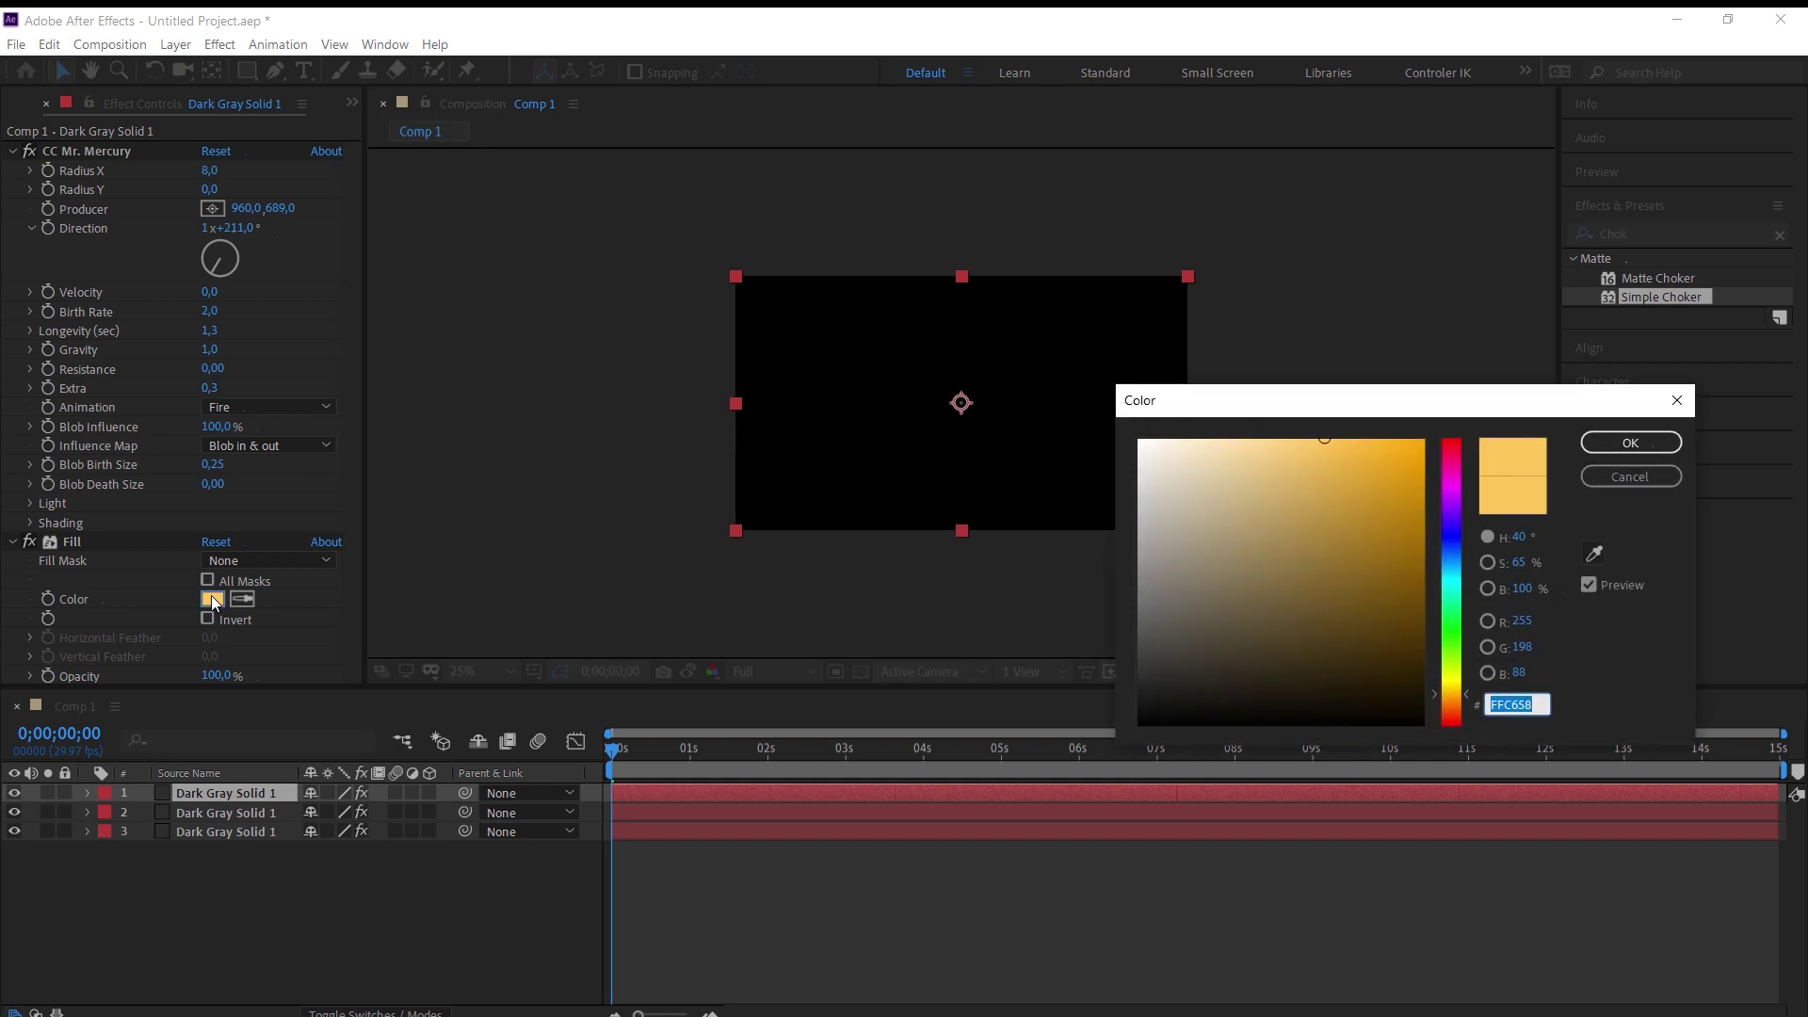
type("FF")
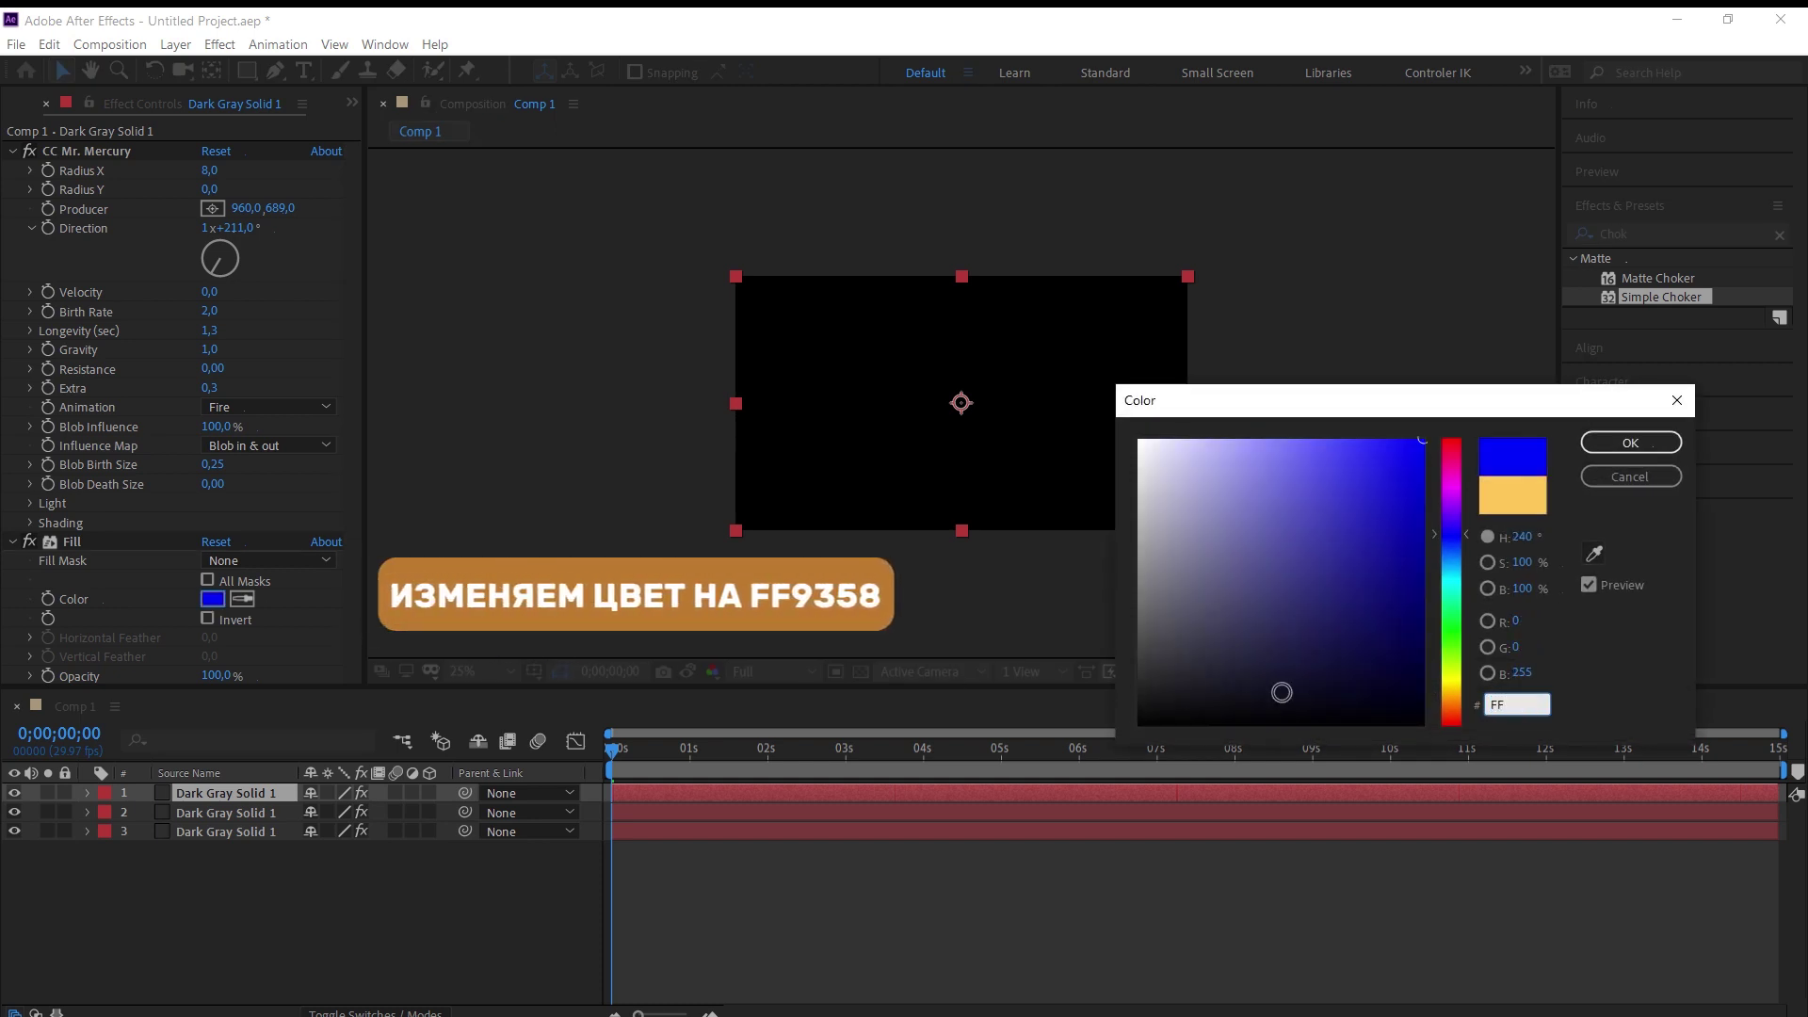
type("935")
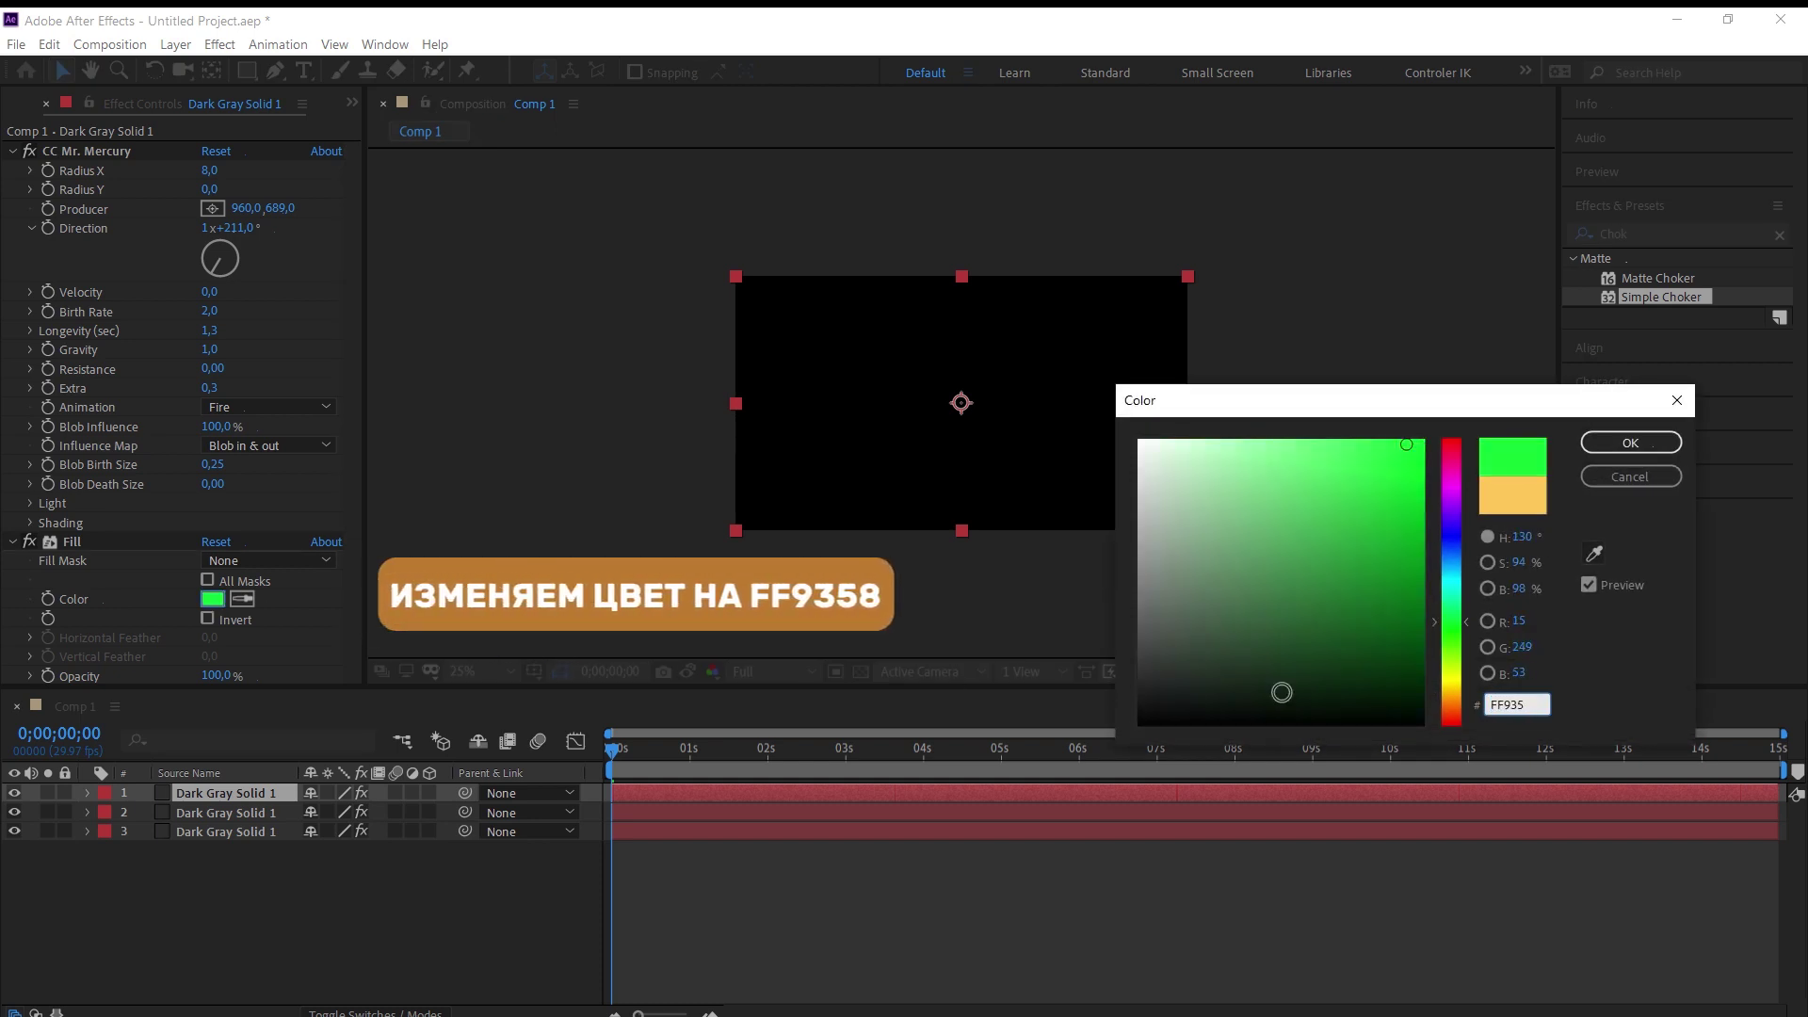
type("8")
key("Return")
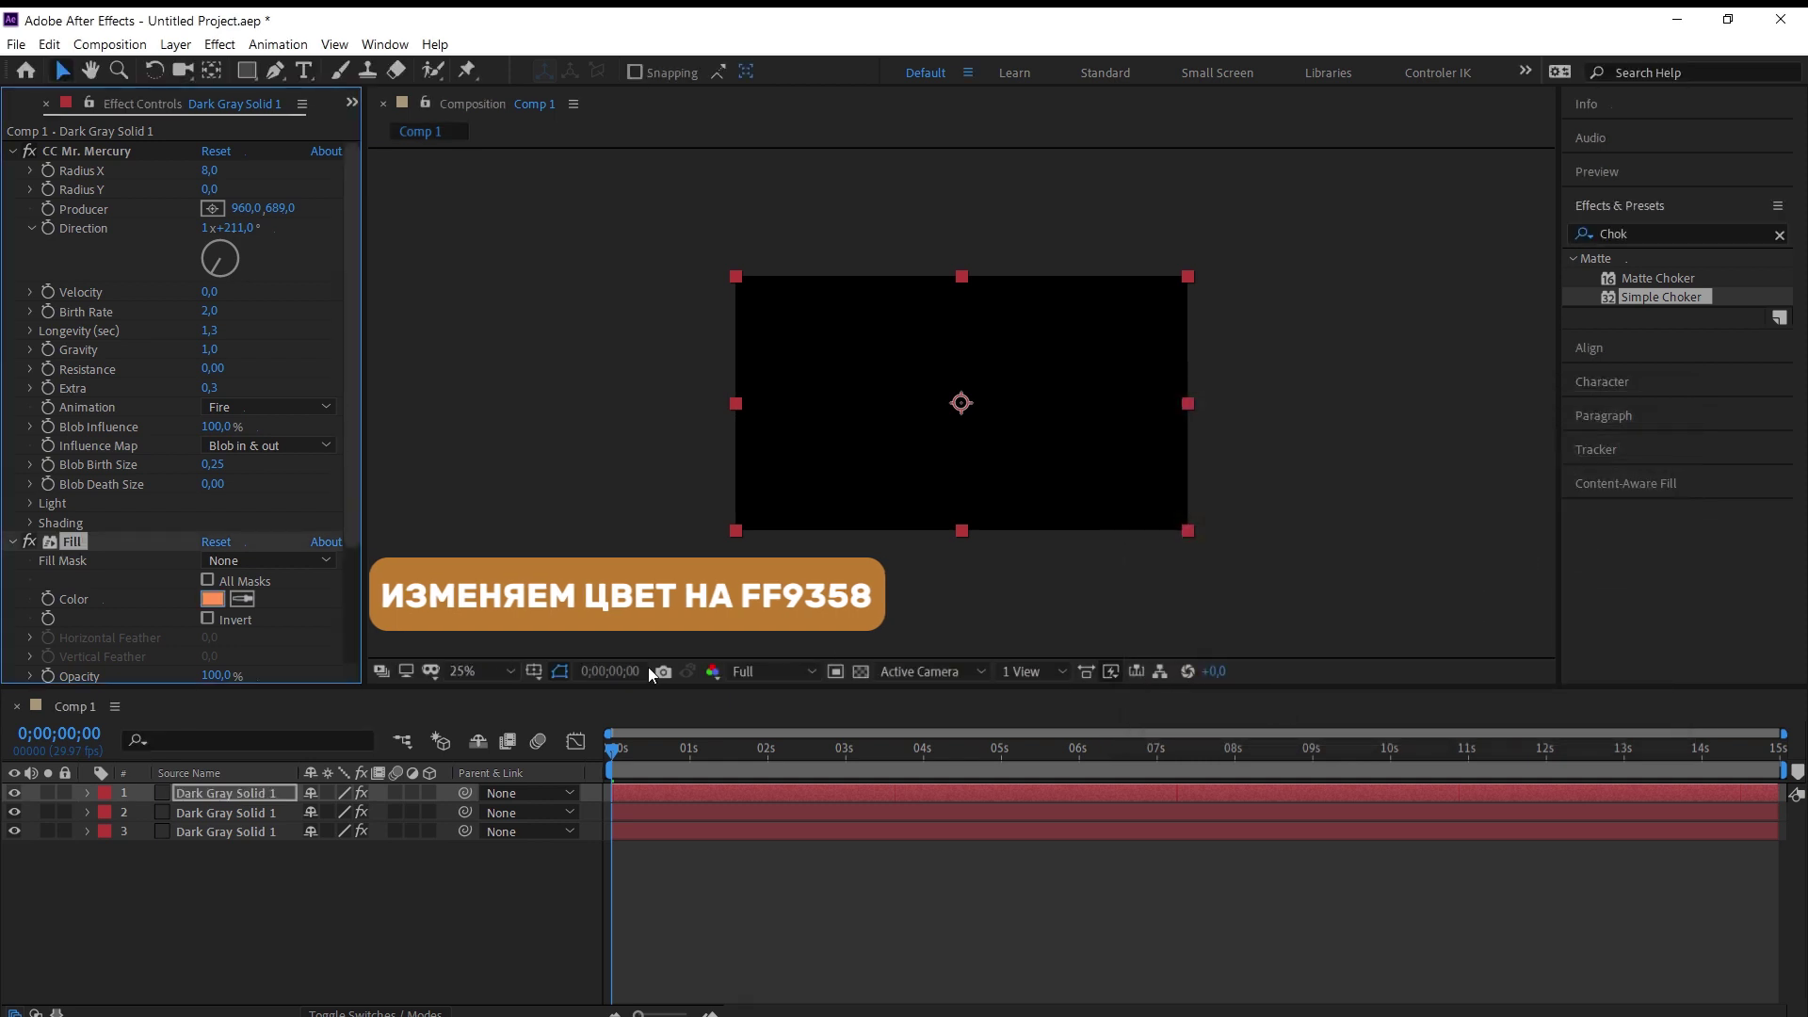
Step: Set the topmost solid's CC Mr. Mercury Radius X to 5 and Birth Rate to 3
left_click_drag(693, 748, 731, 748)
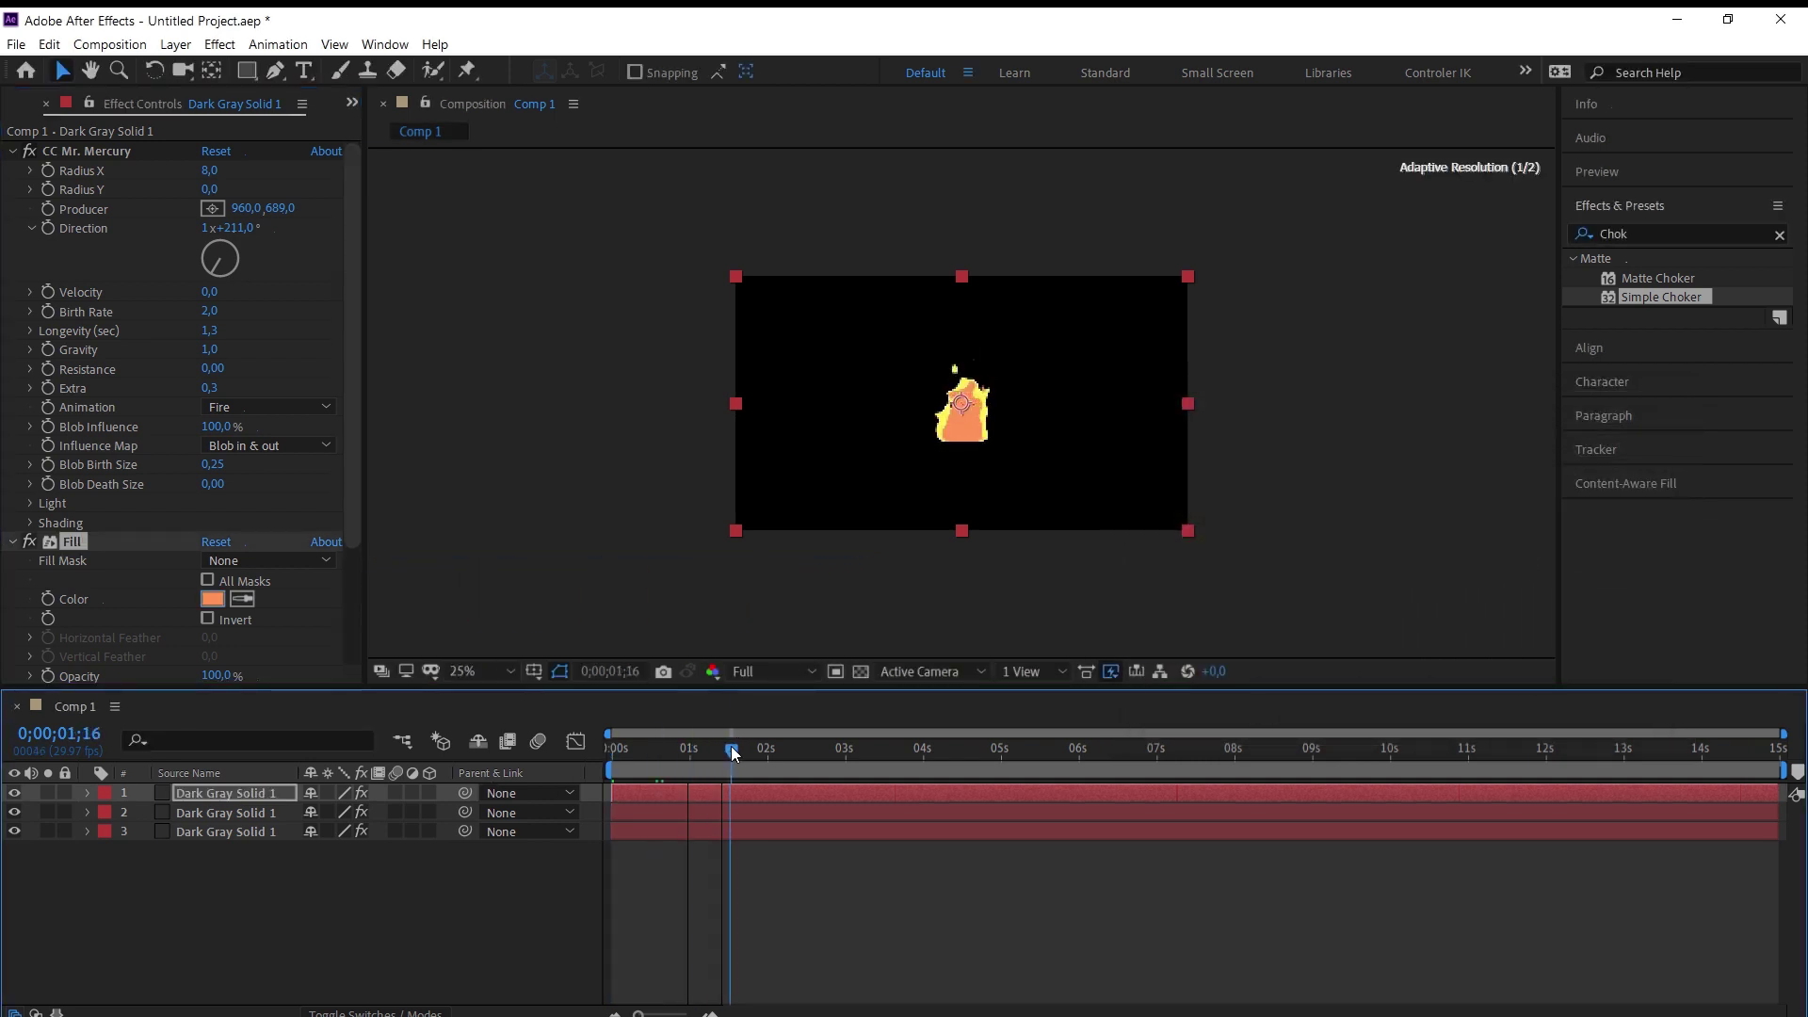
scroll(859, 447, "up", 2)
scroll(907, 433, "down", 2)
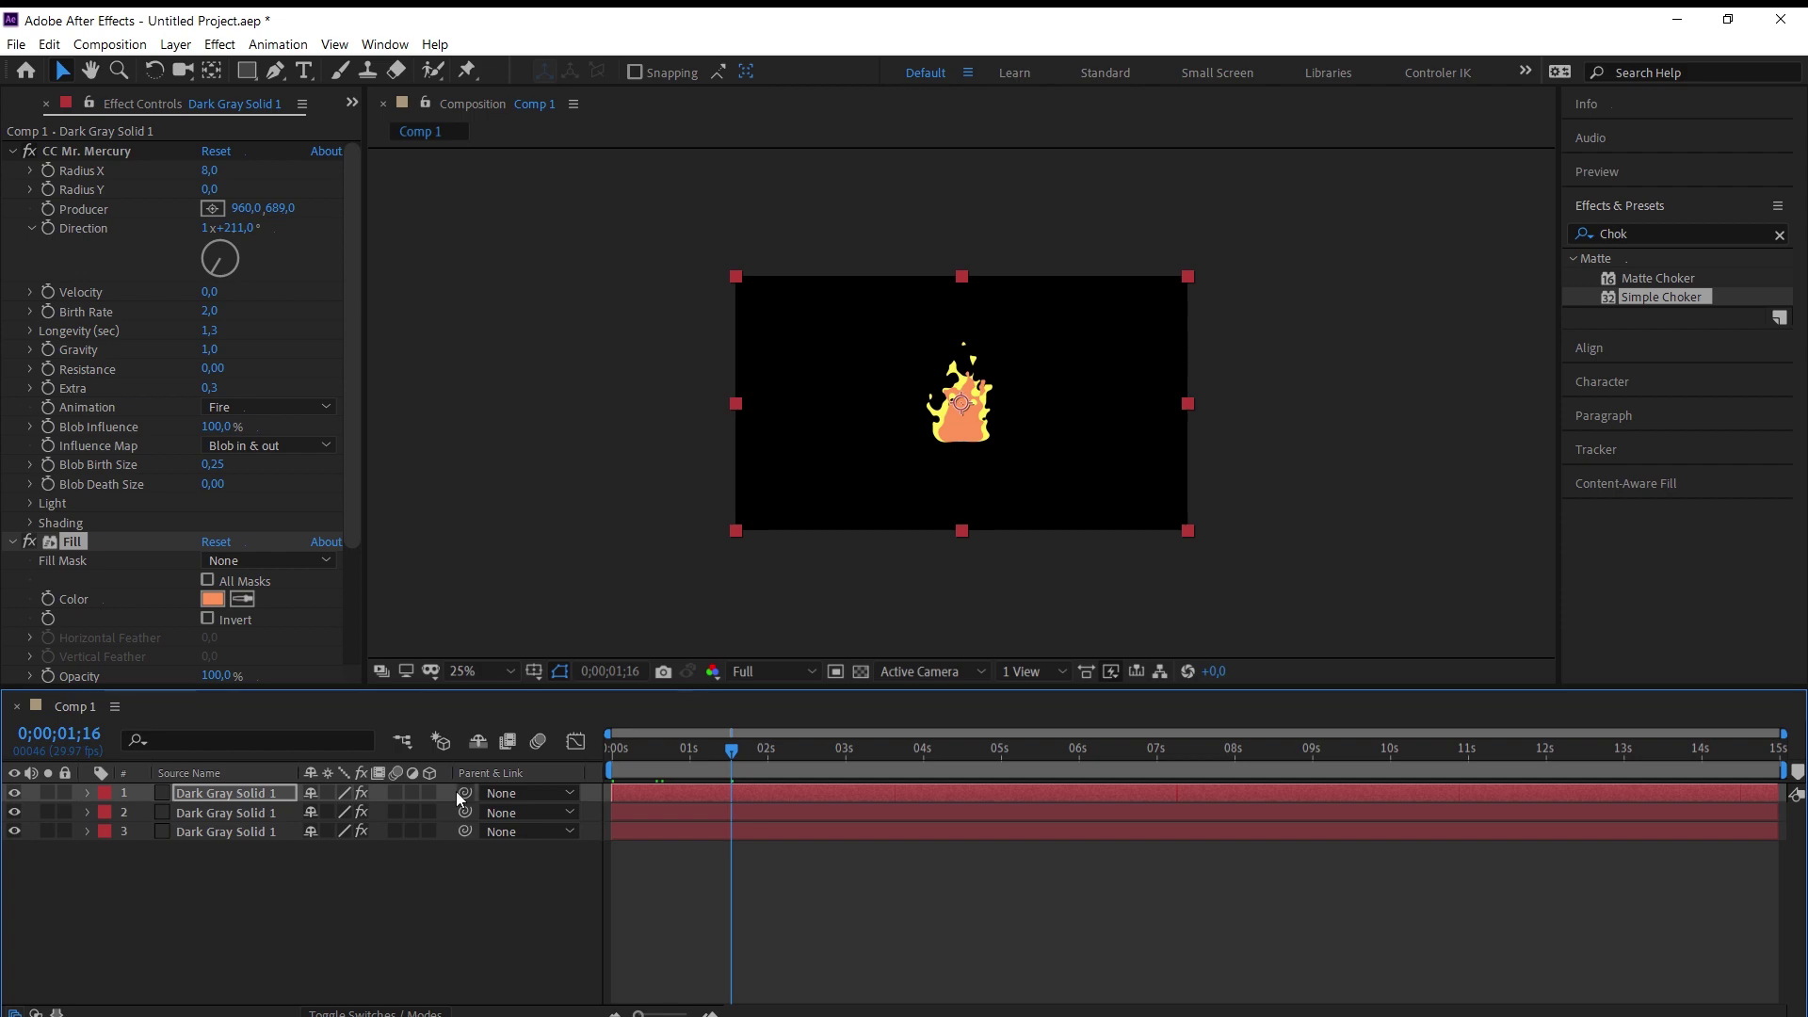
left_click(243, 799)
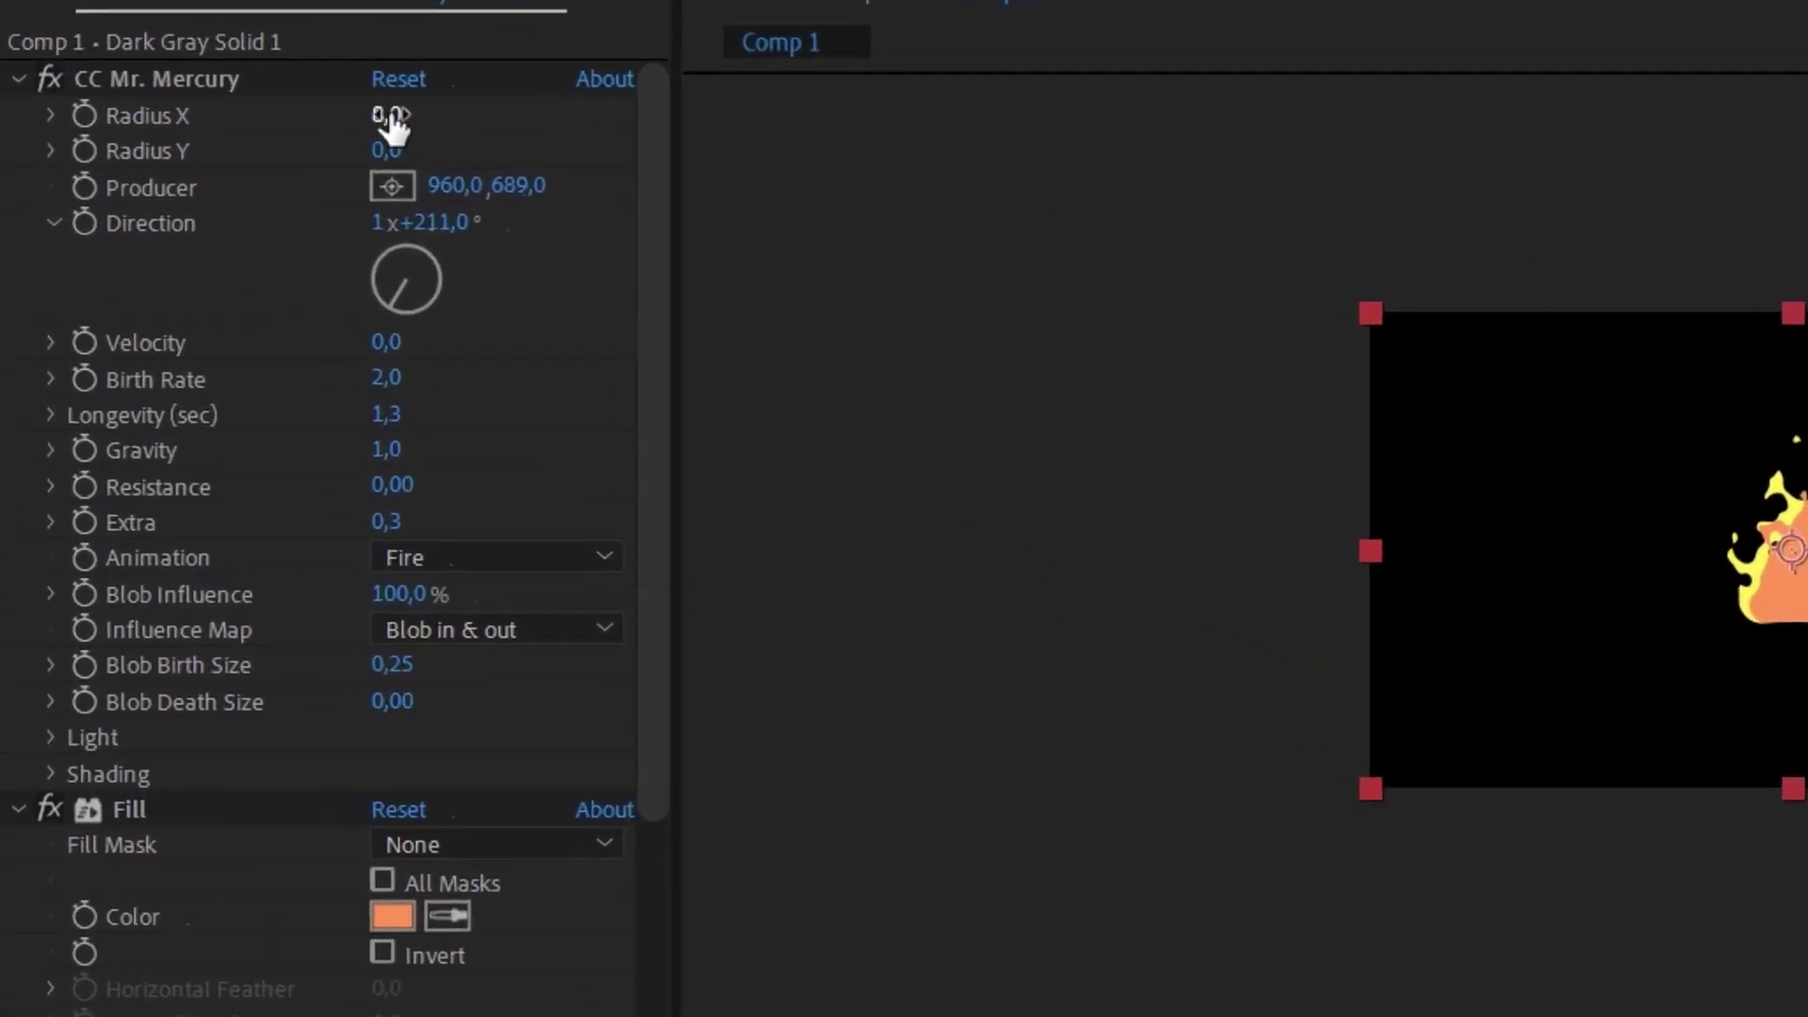
left_click(222, 165)
type("5")
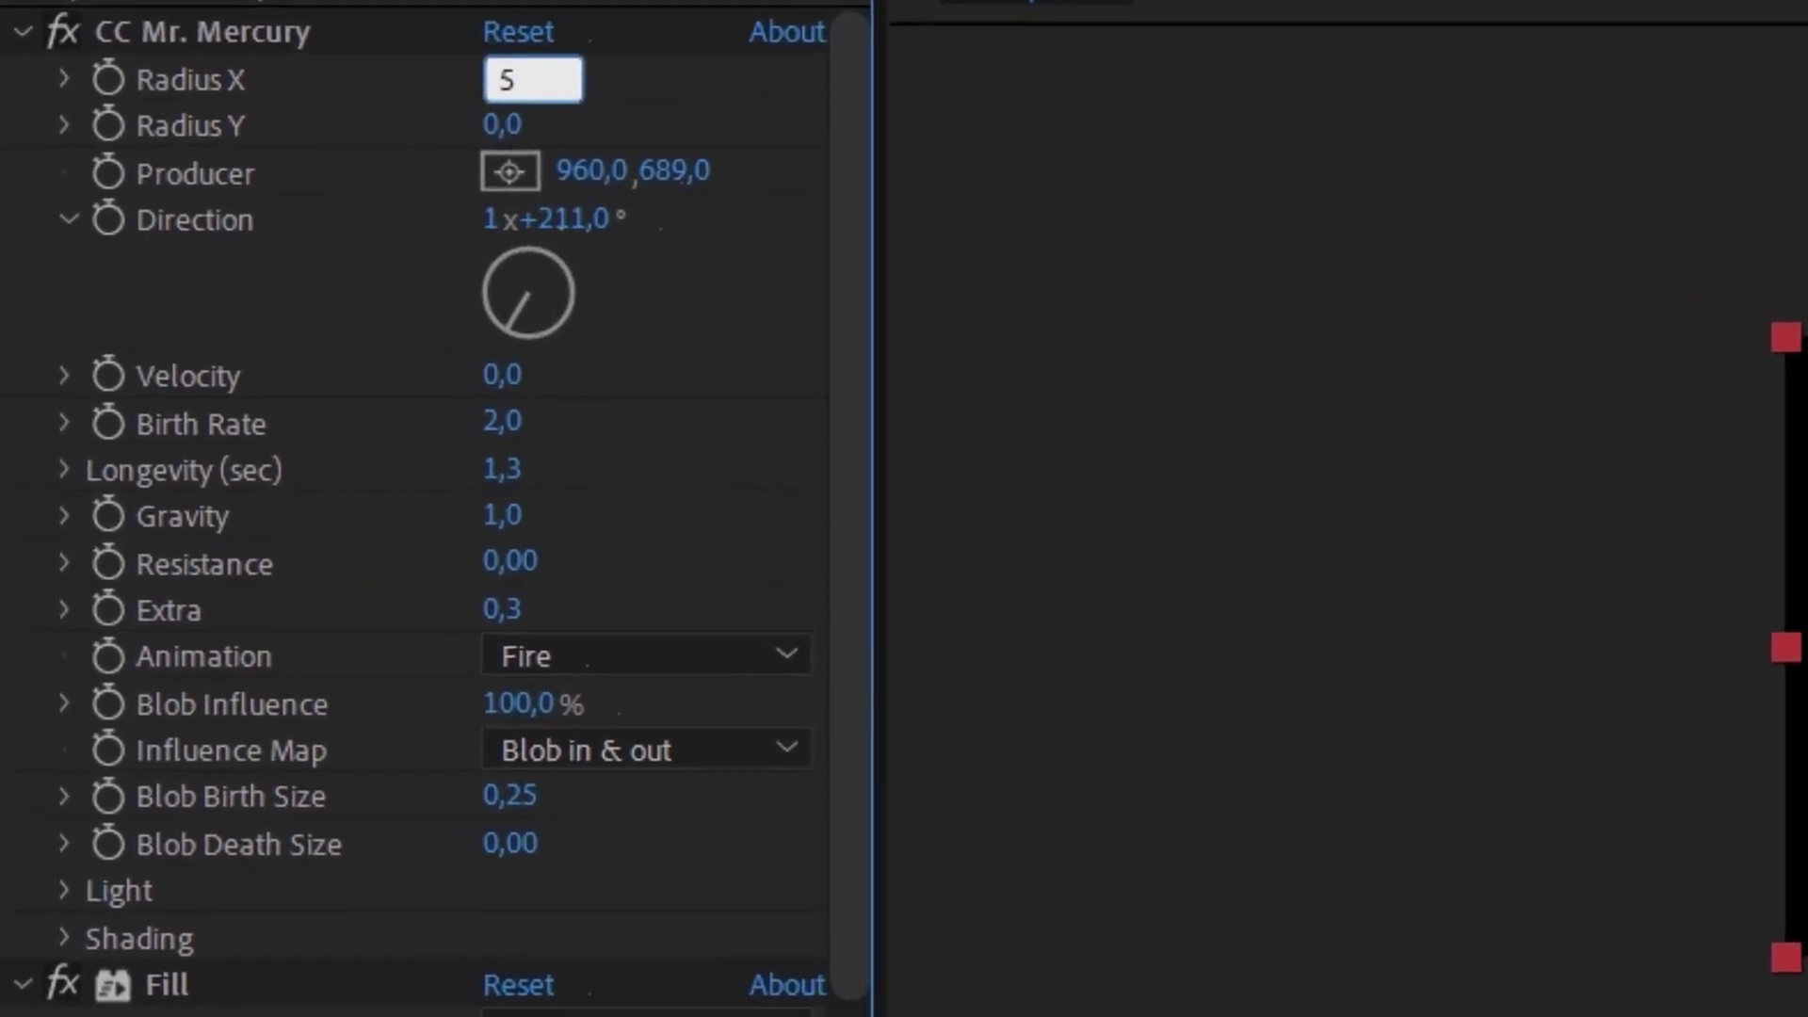
key("Return")
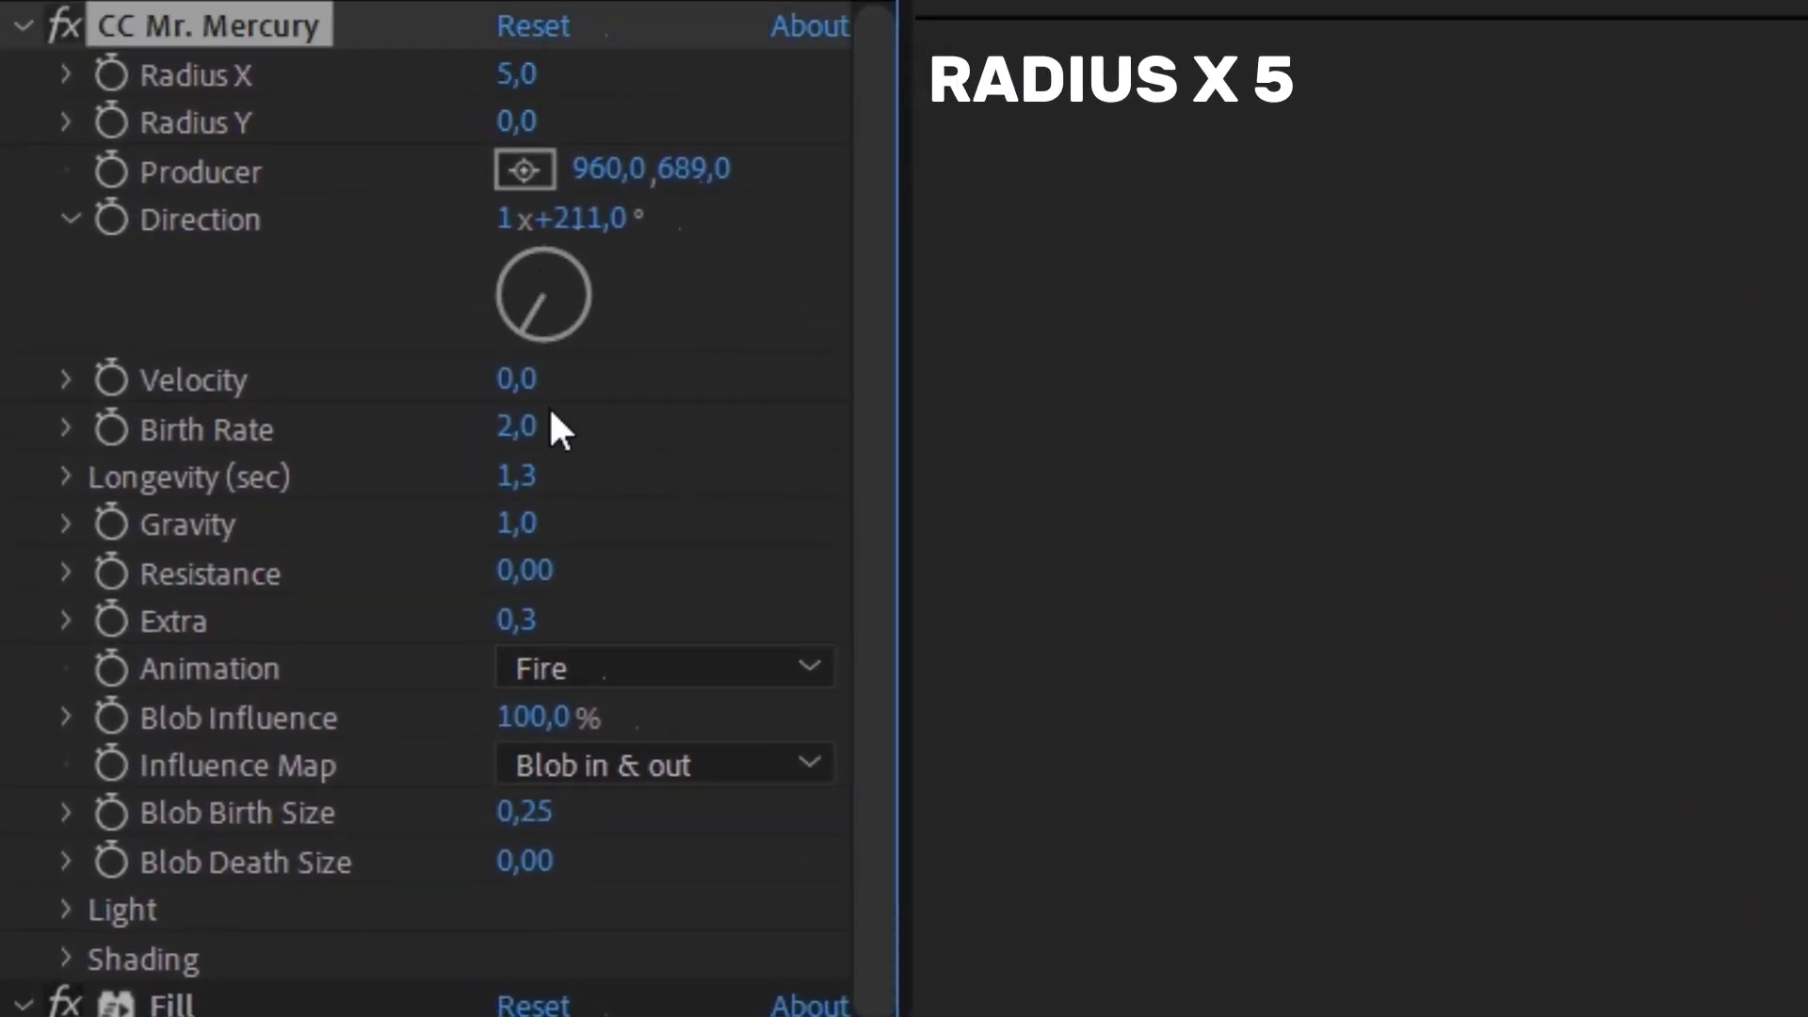
left_click(516, 419)
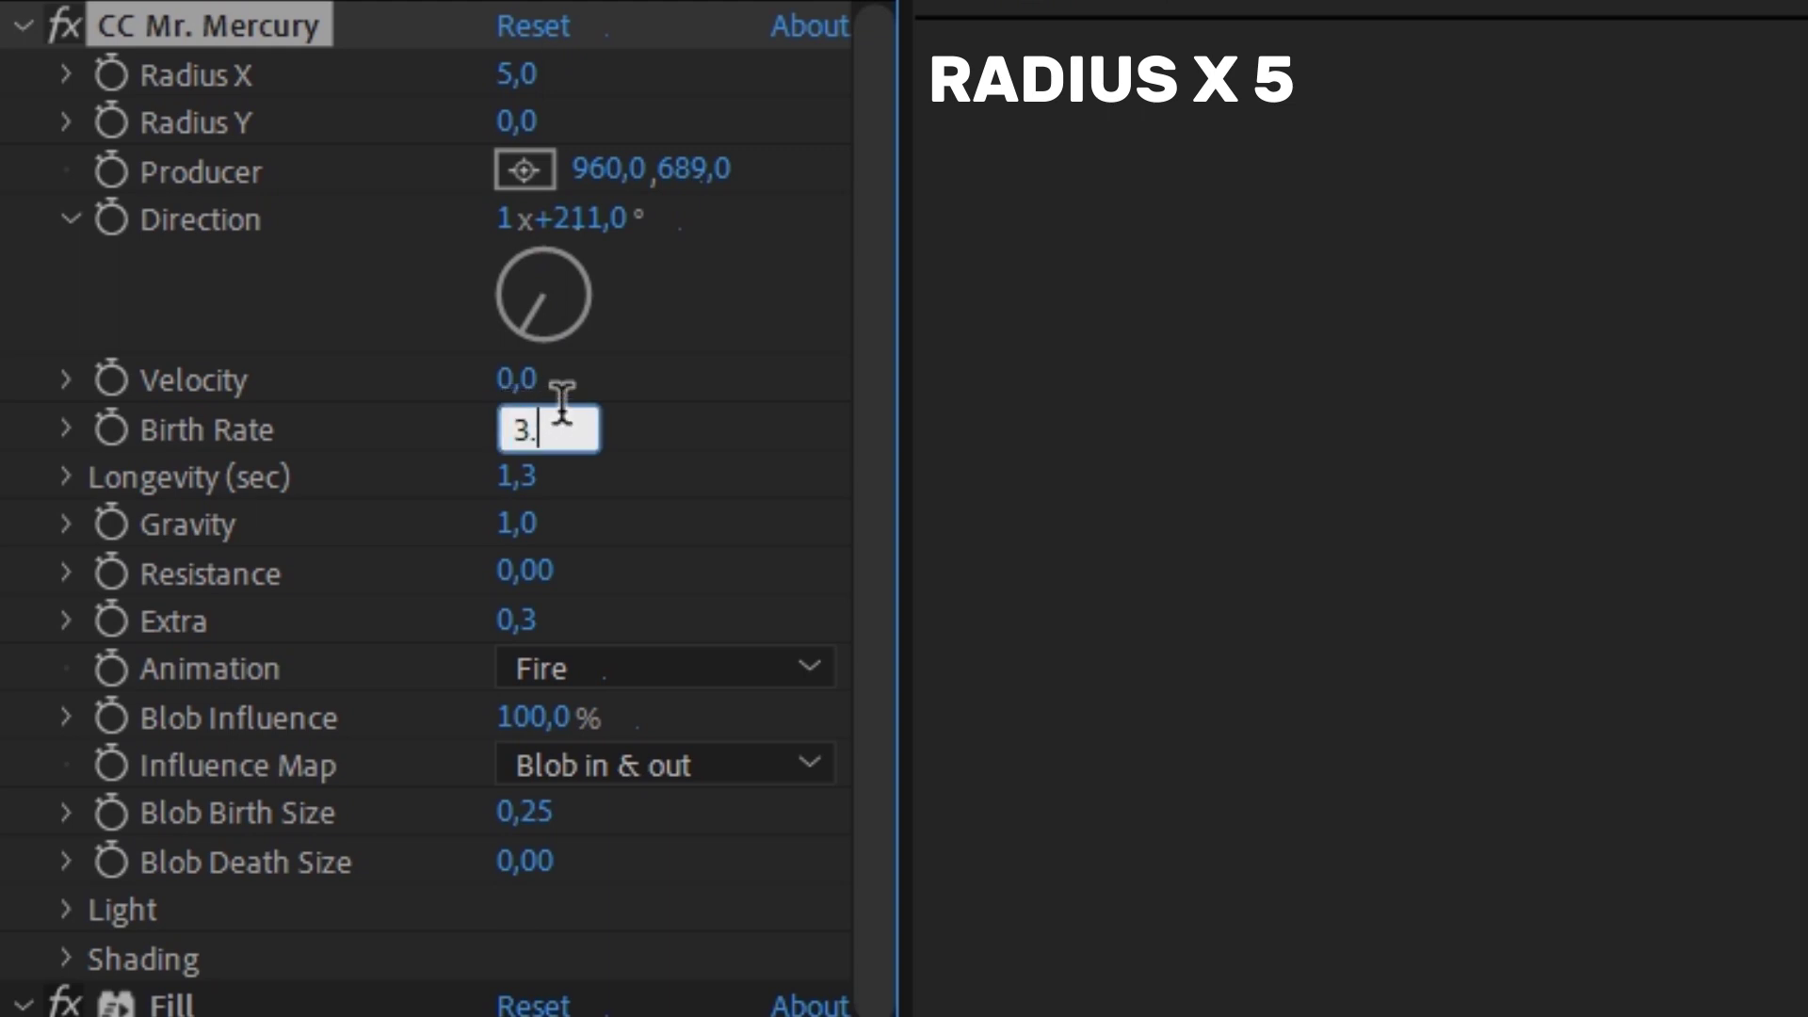
type("3.0")
key("Return")
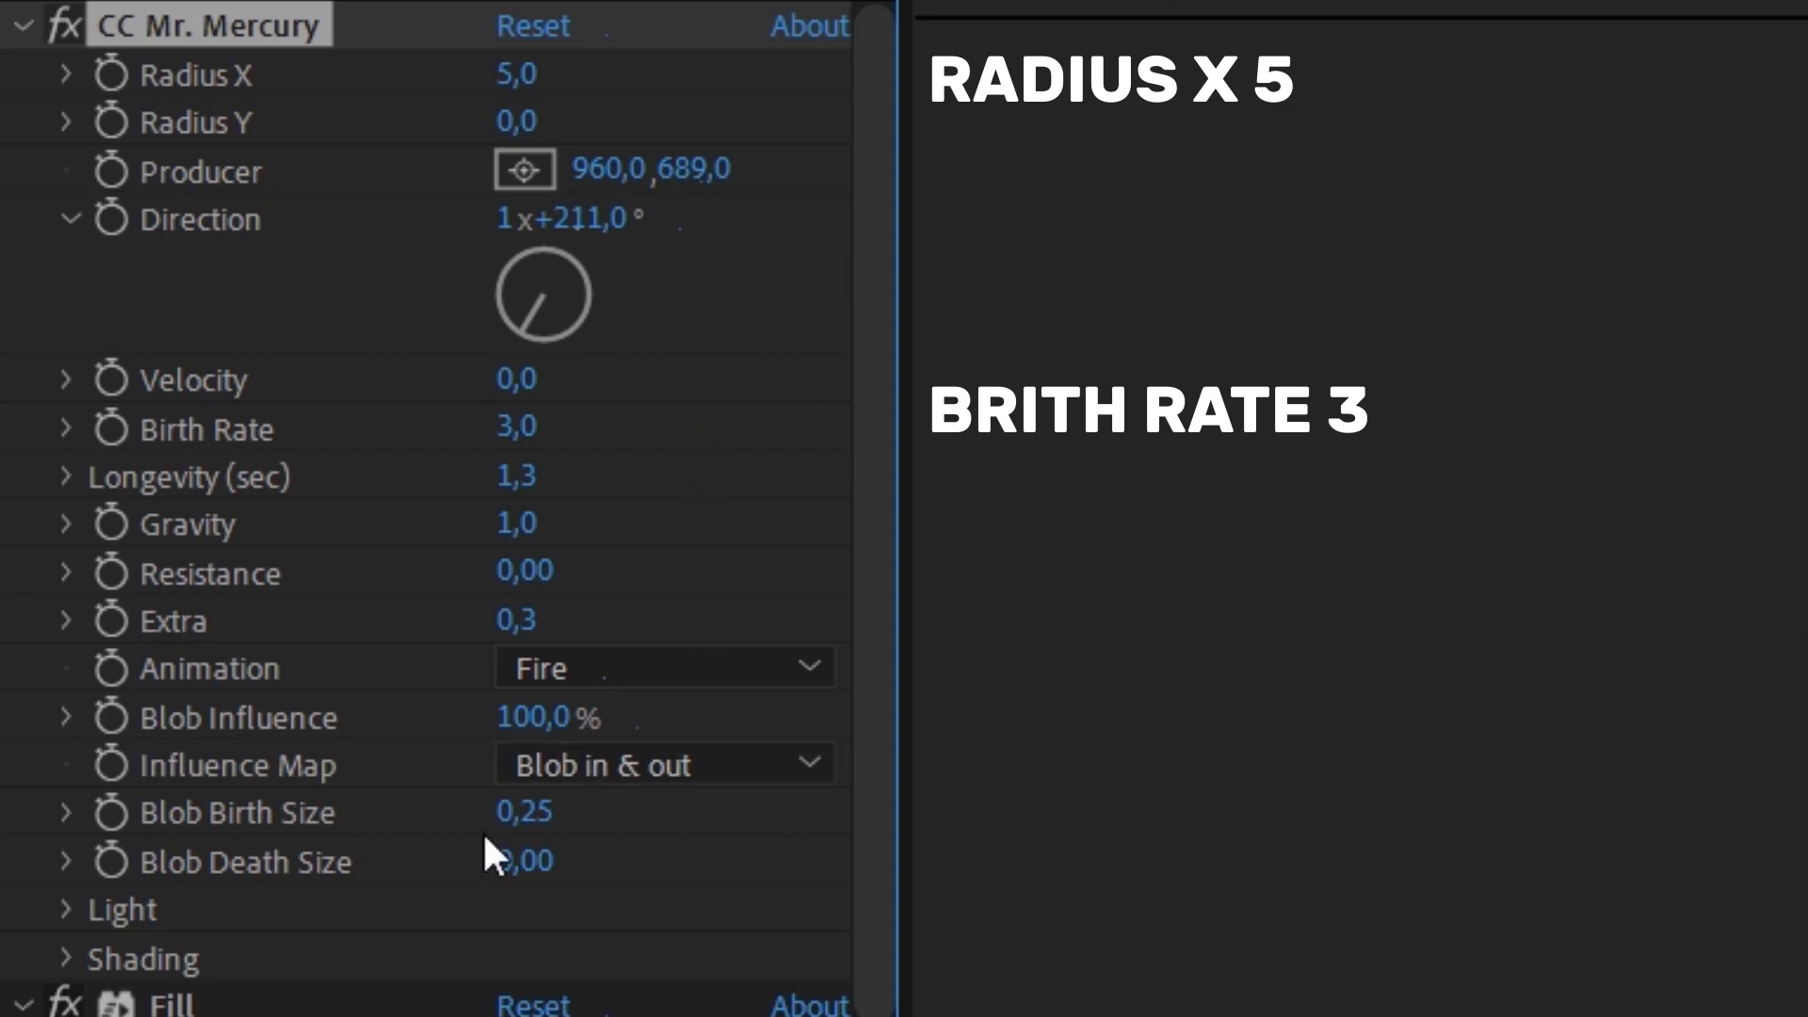
Step: Set the topmost solid's CC Mr. Mercury Blob Birth Size to 0.20 and Longevity to 1 second
left_click(527, 811)
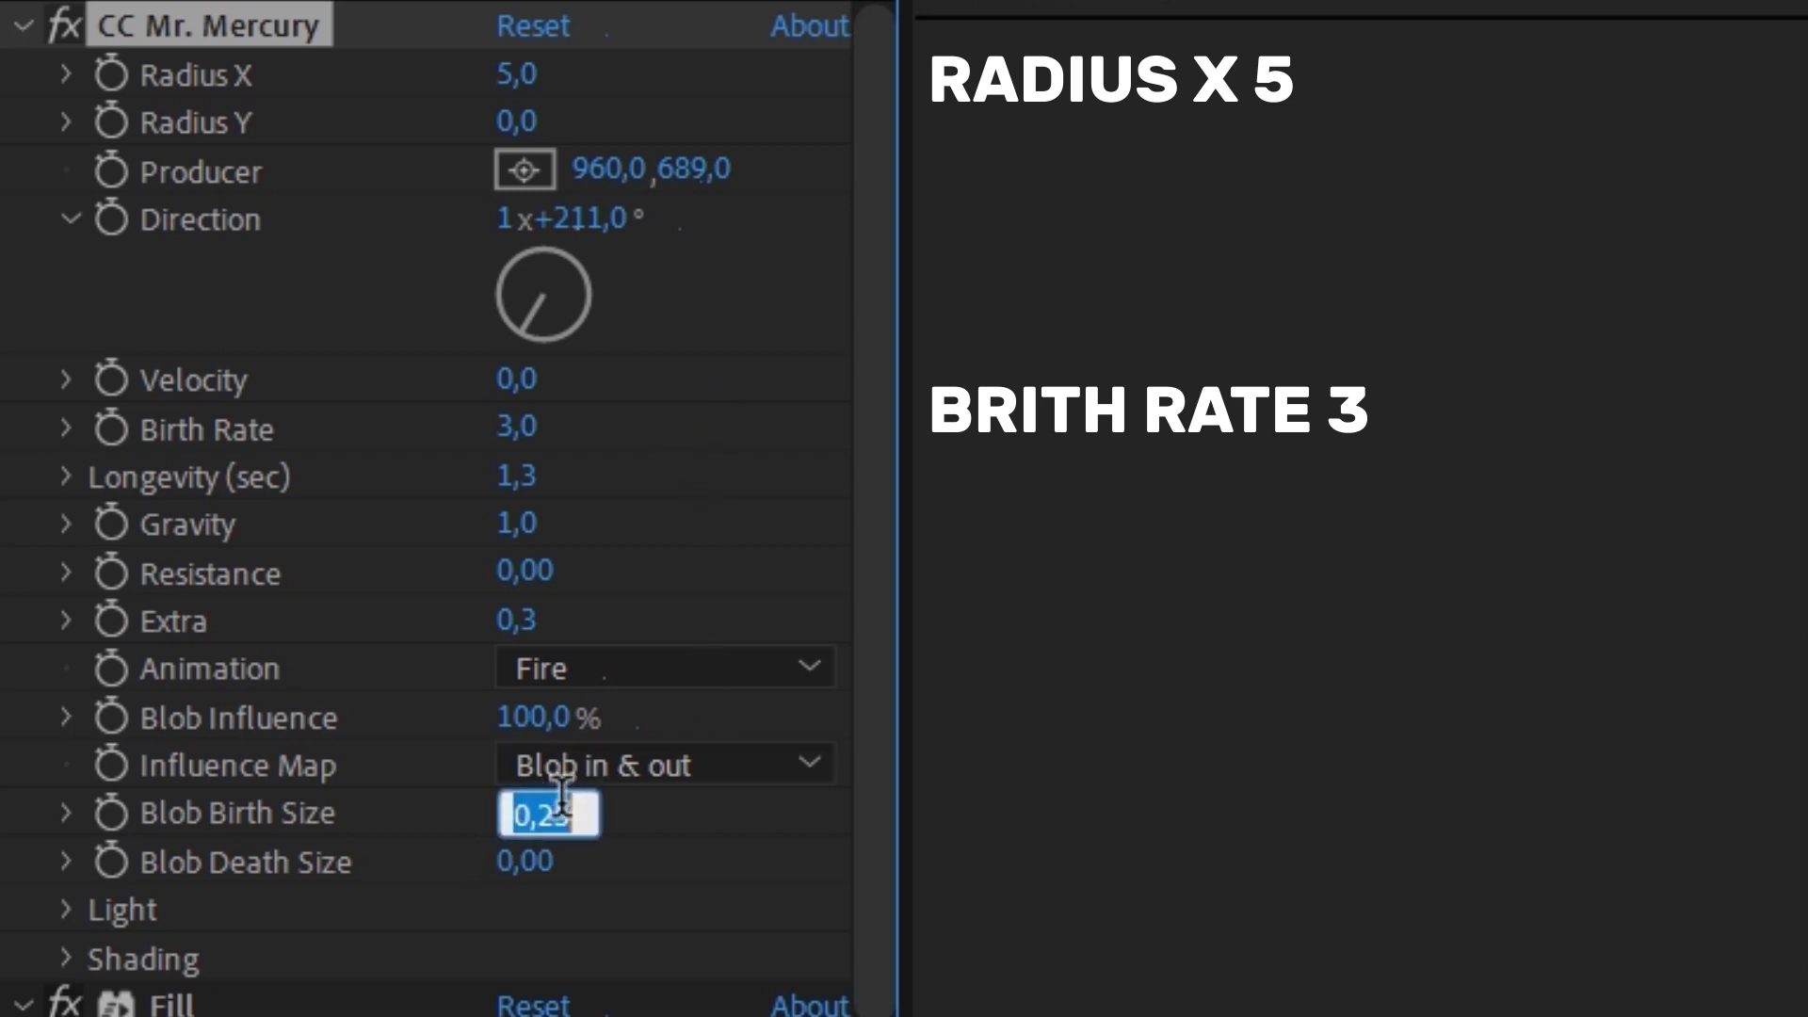
type("0.2")
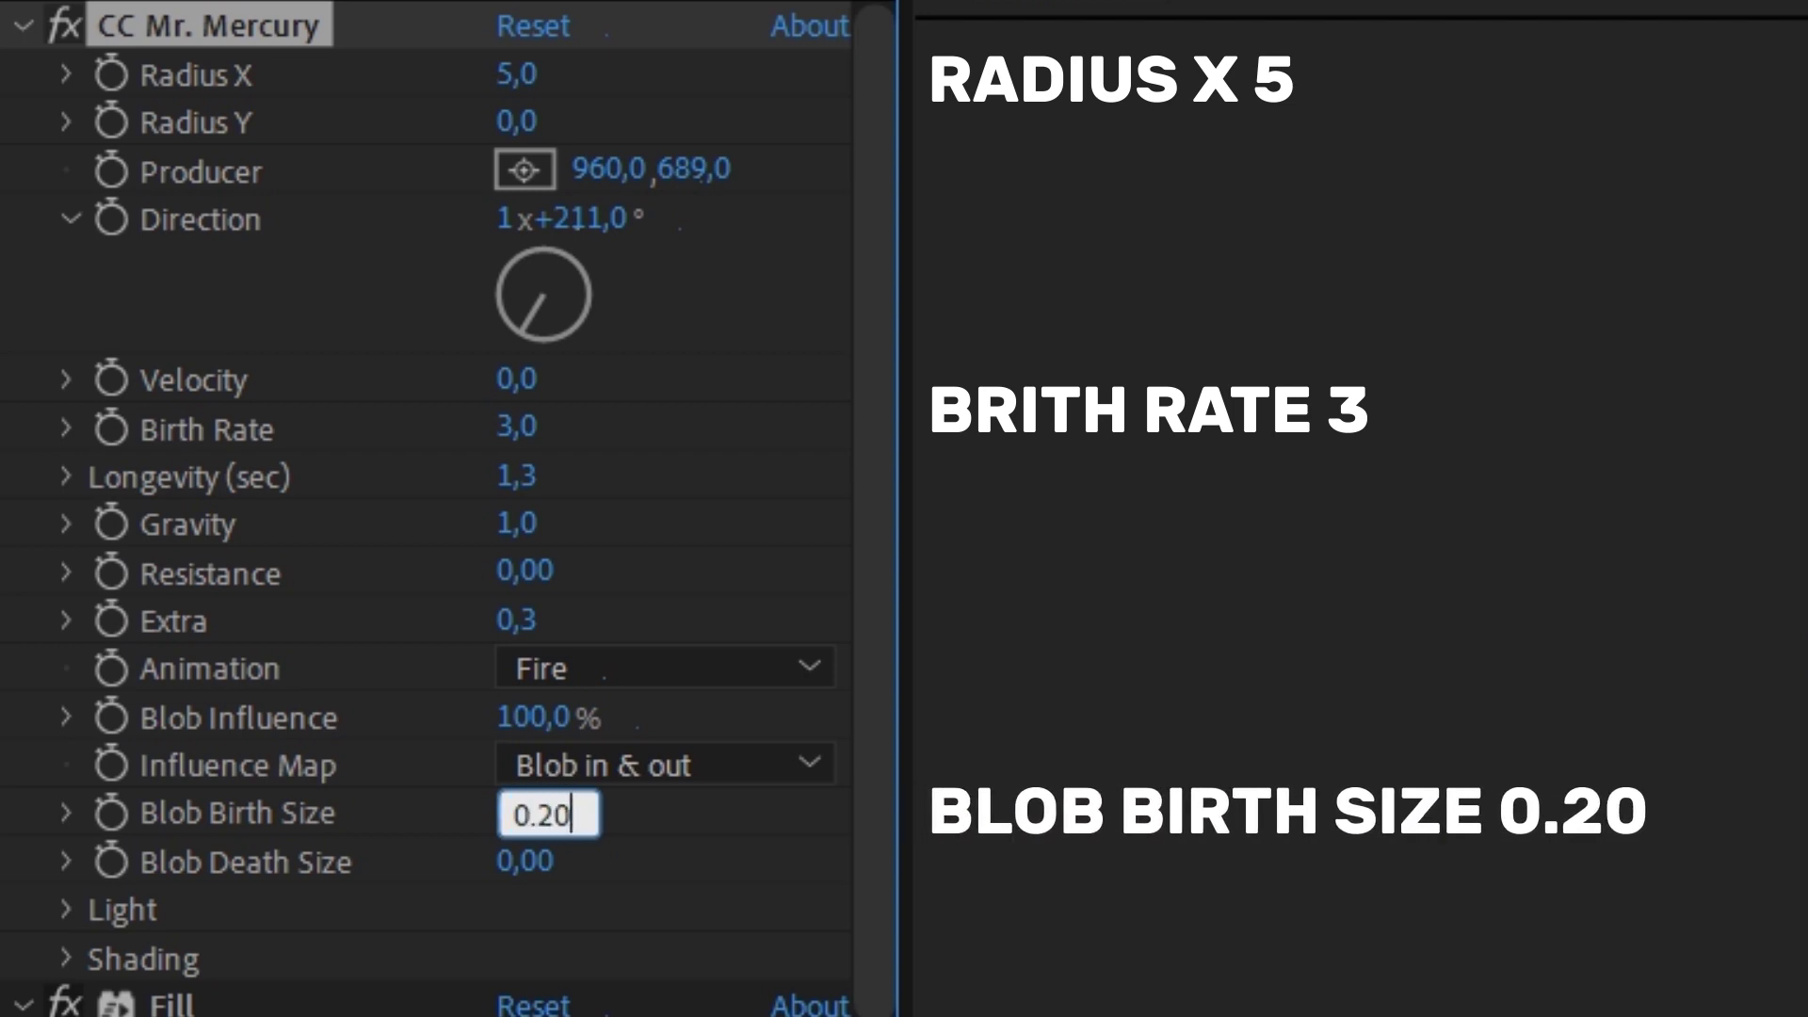
key("Return")
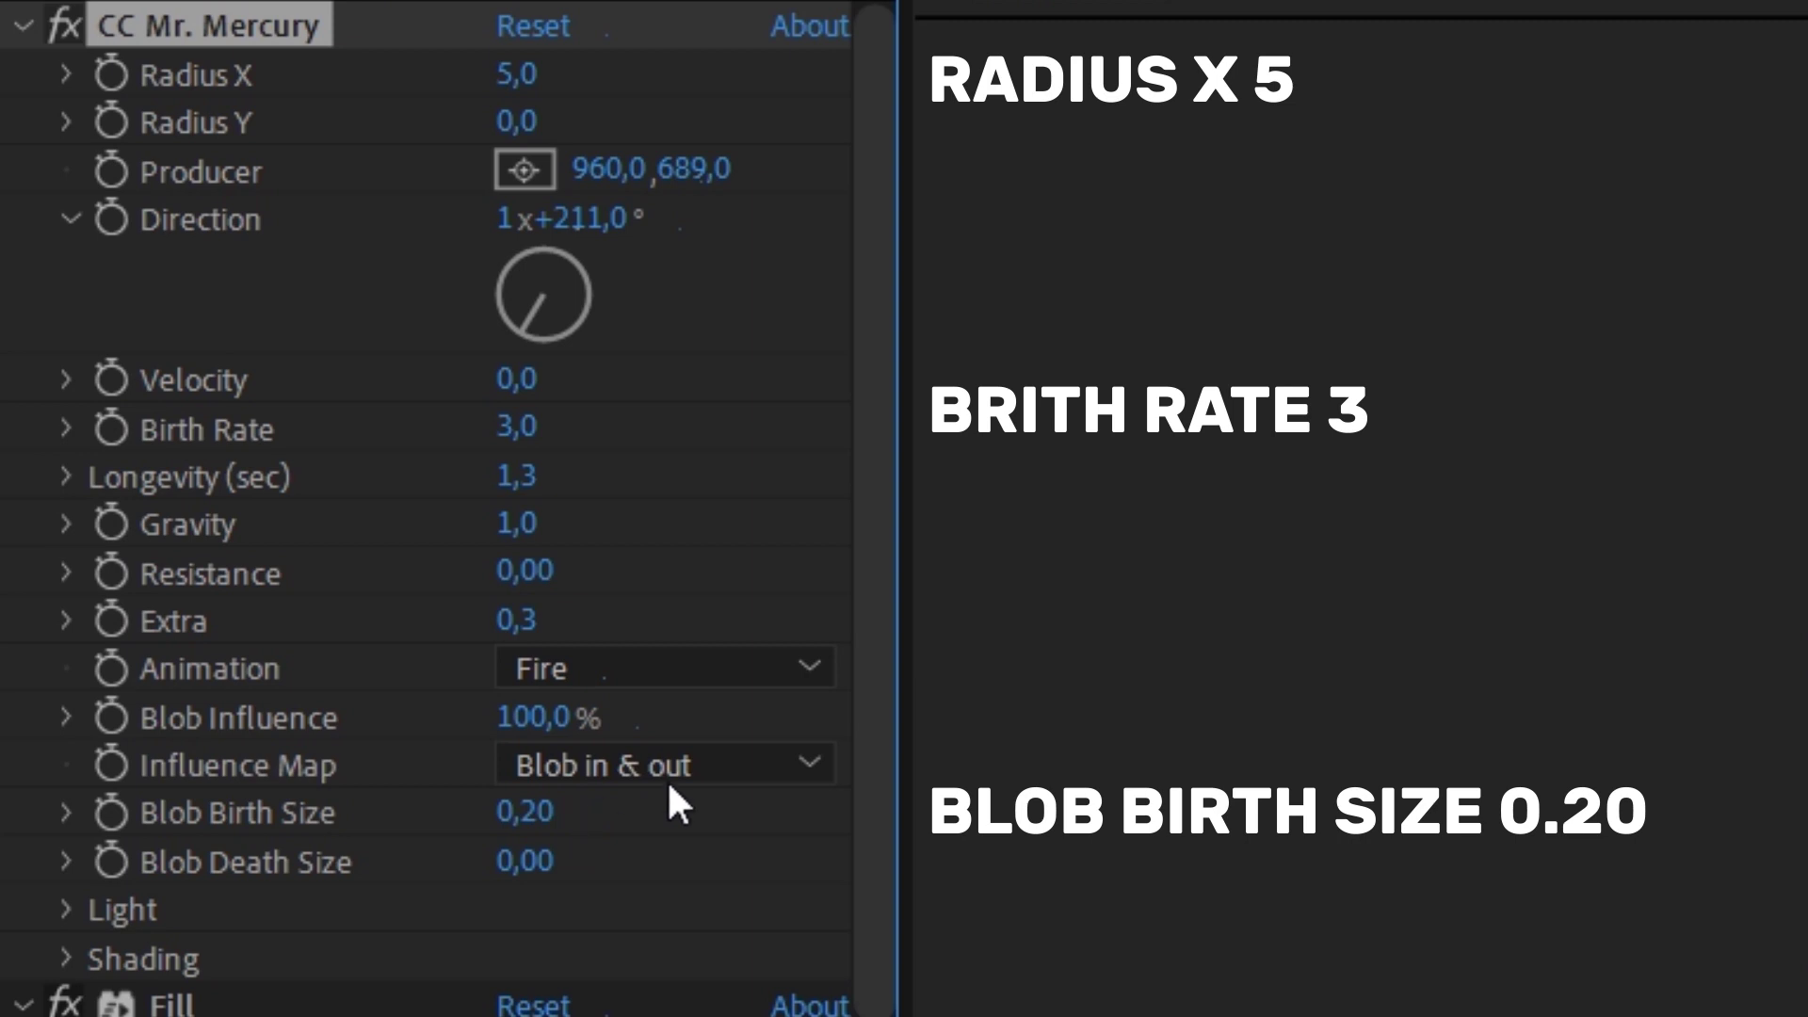
left_click(518, 475)
type("1")
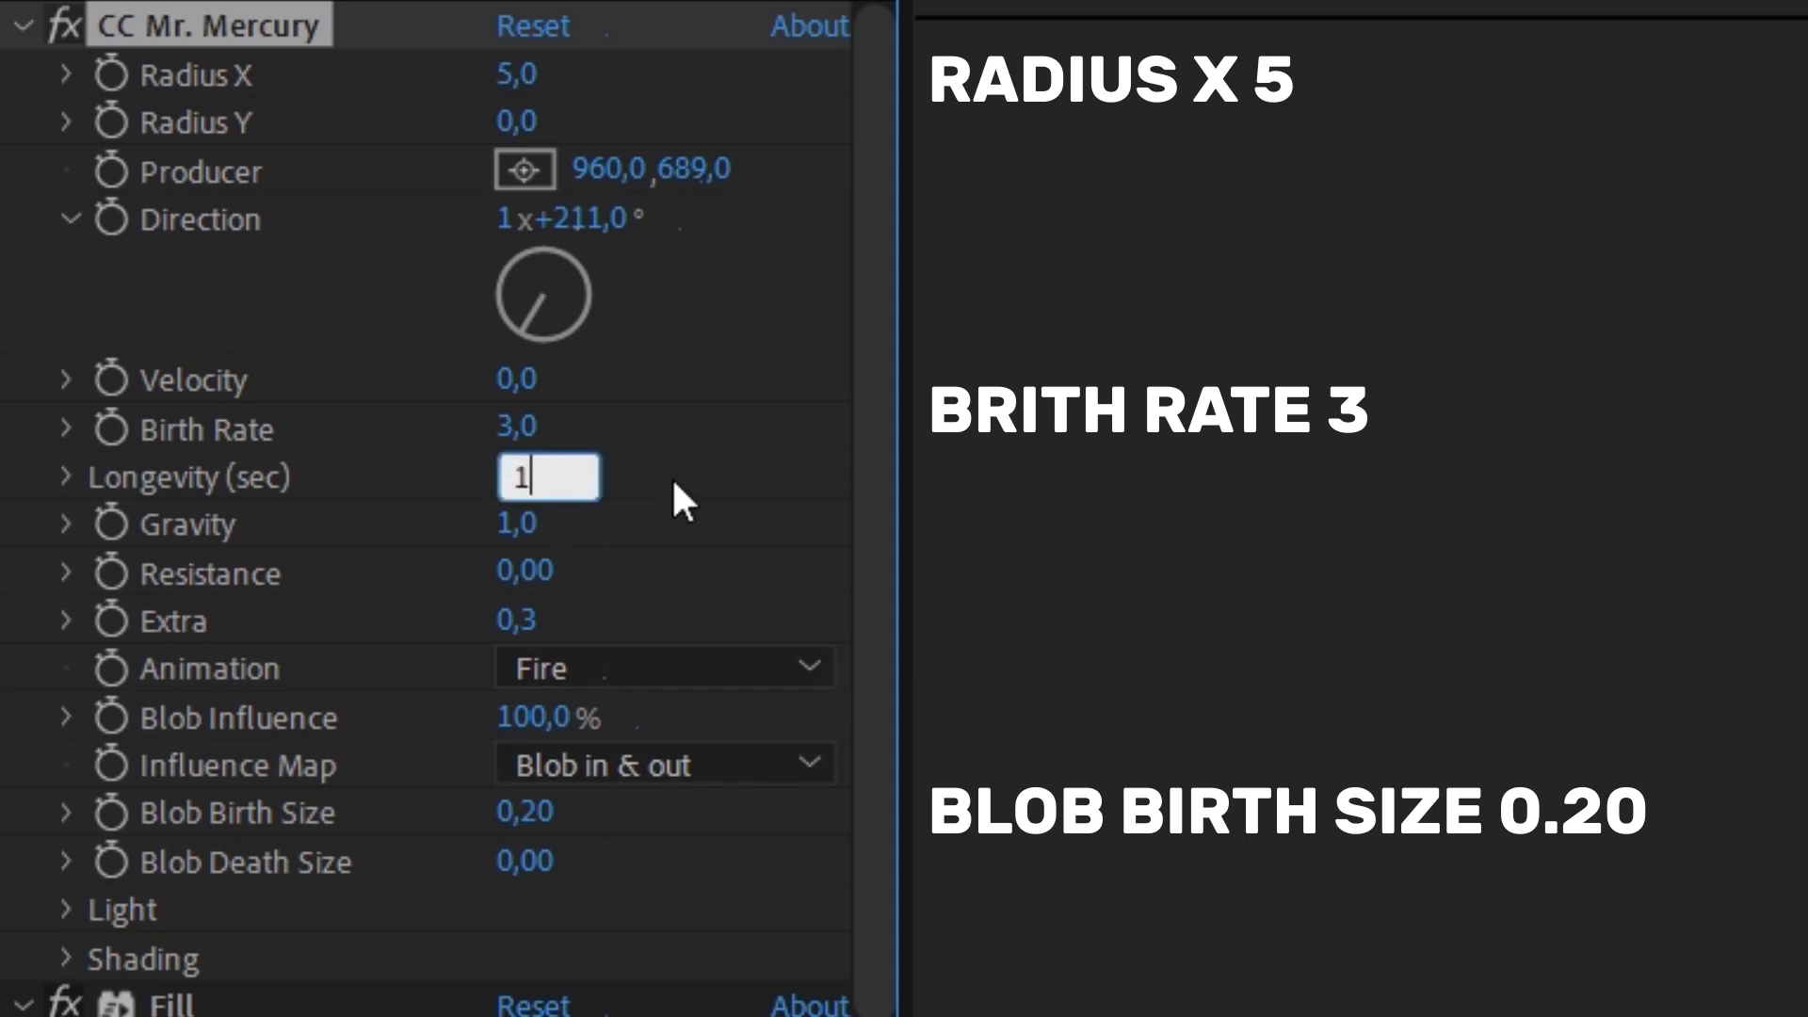
key("Return")
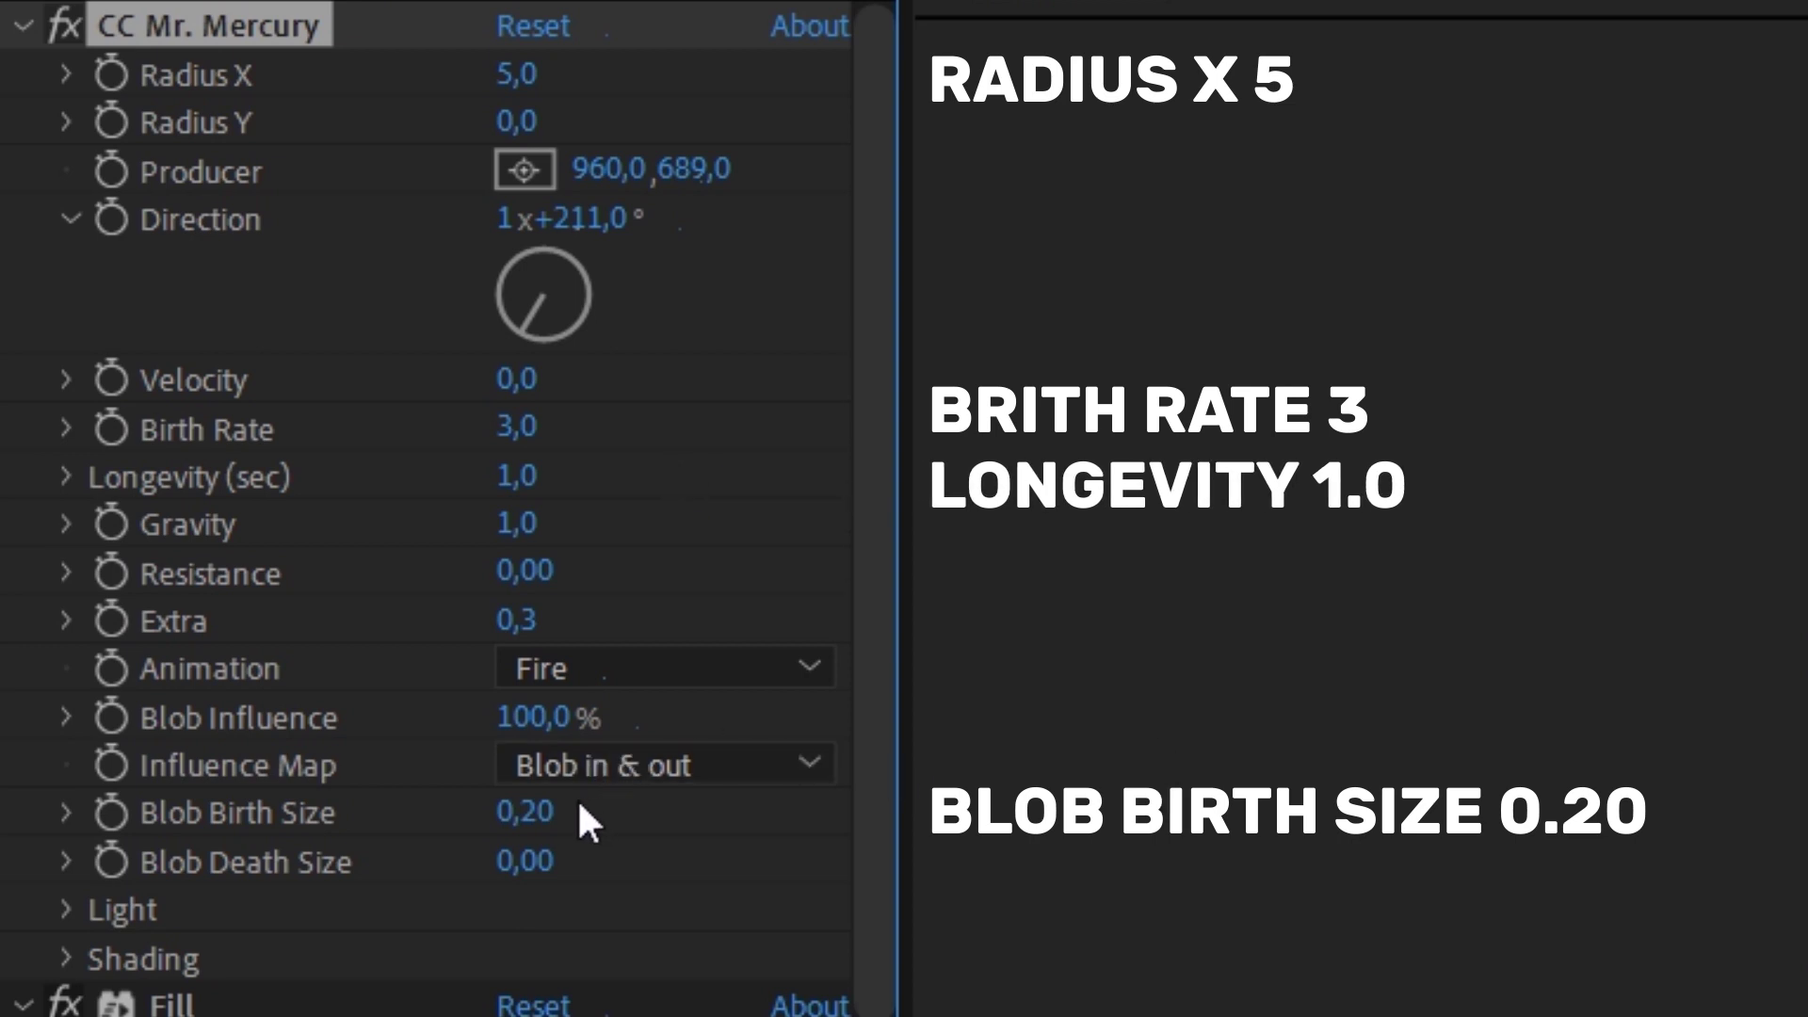
Step: Set the topmost solid's CC Mr. Mercury Direction to 1x+228°
left_click(586, 221)
left_click(588, 254)
left_click_drag(585, 228, 623, 230)
left_click(645, 234)
left_click(615, 226)
type("228")
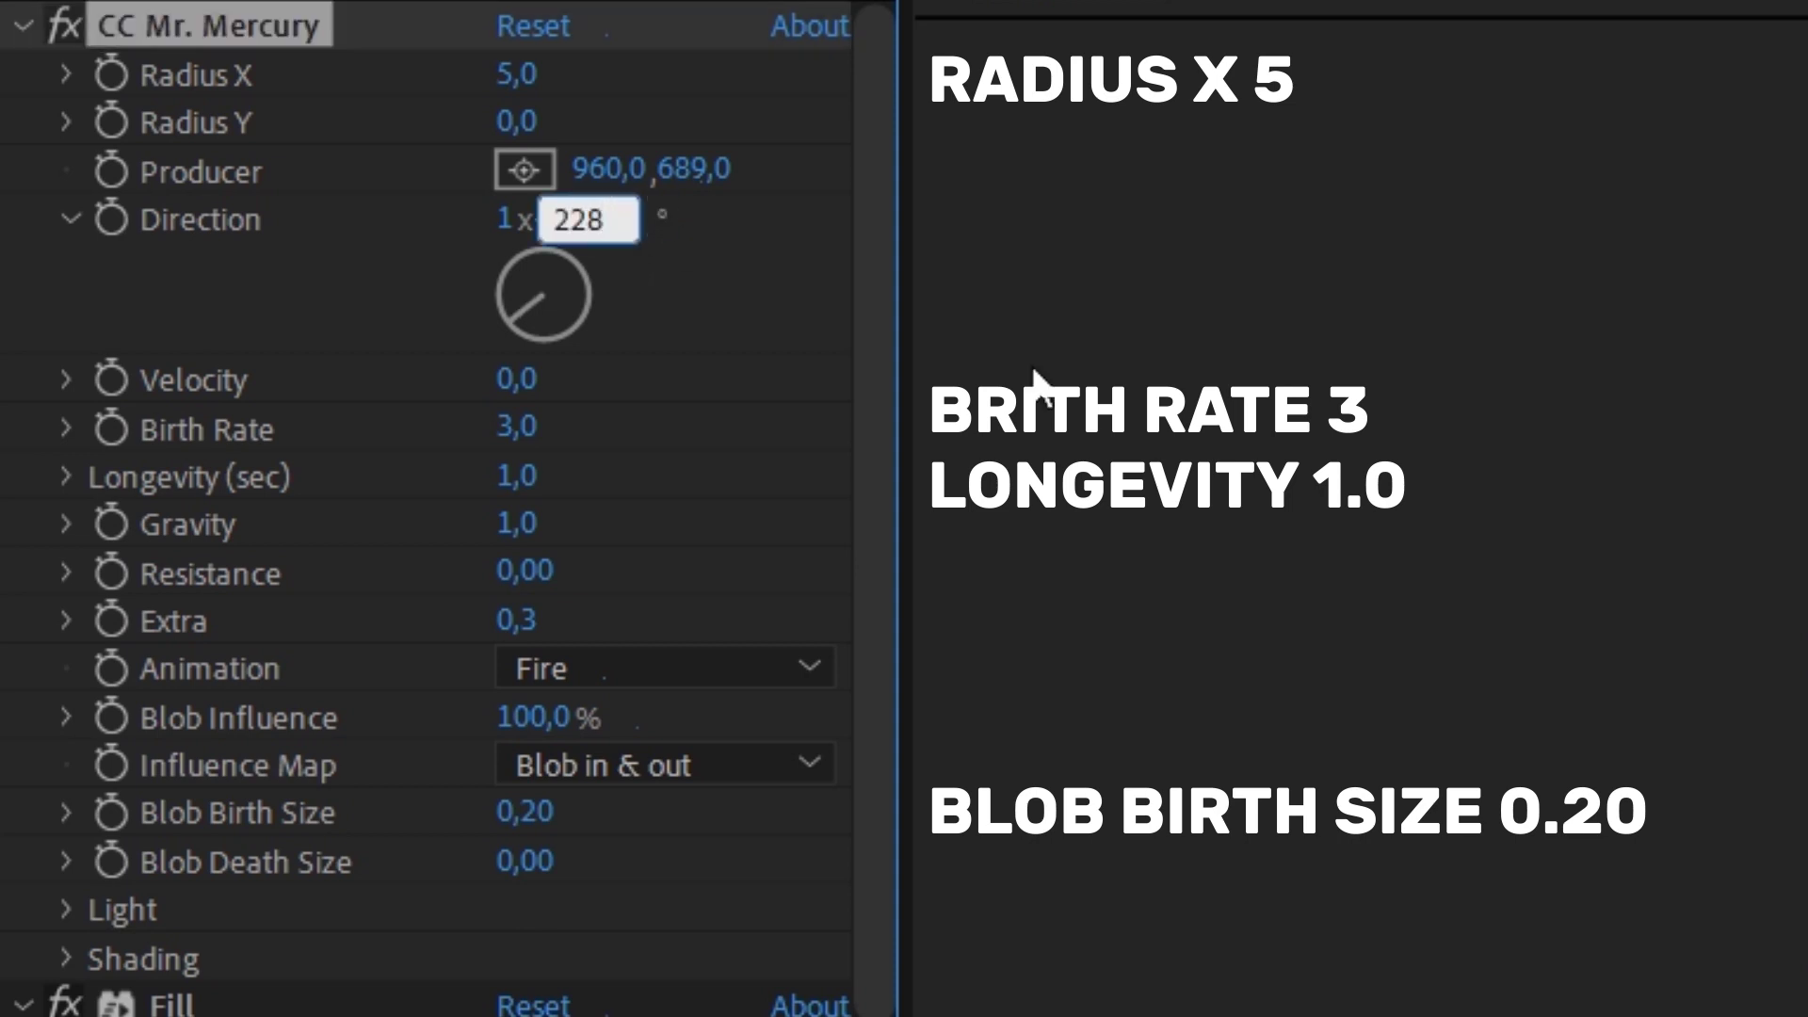
key("Return")
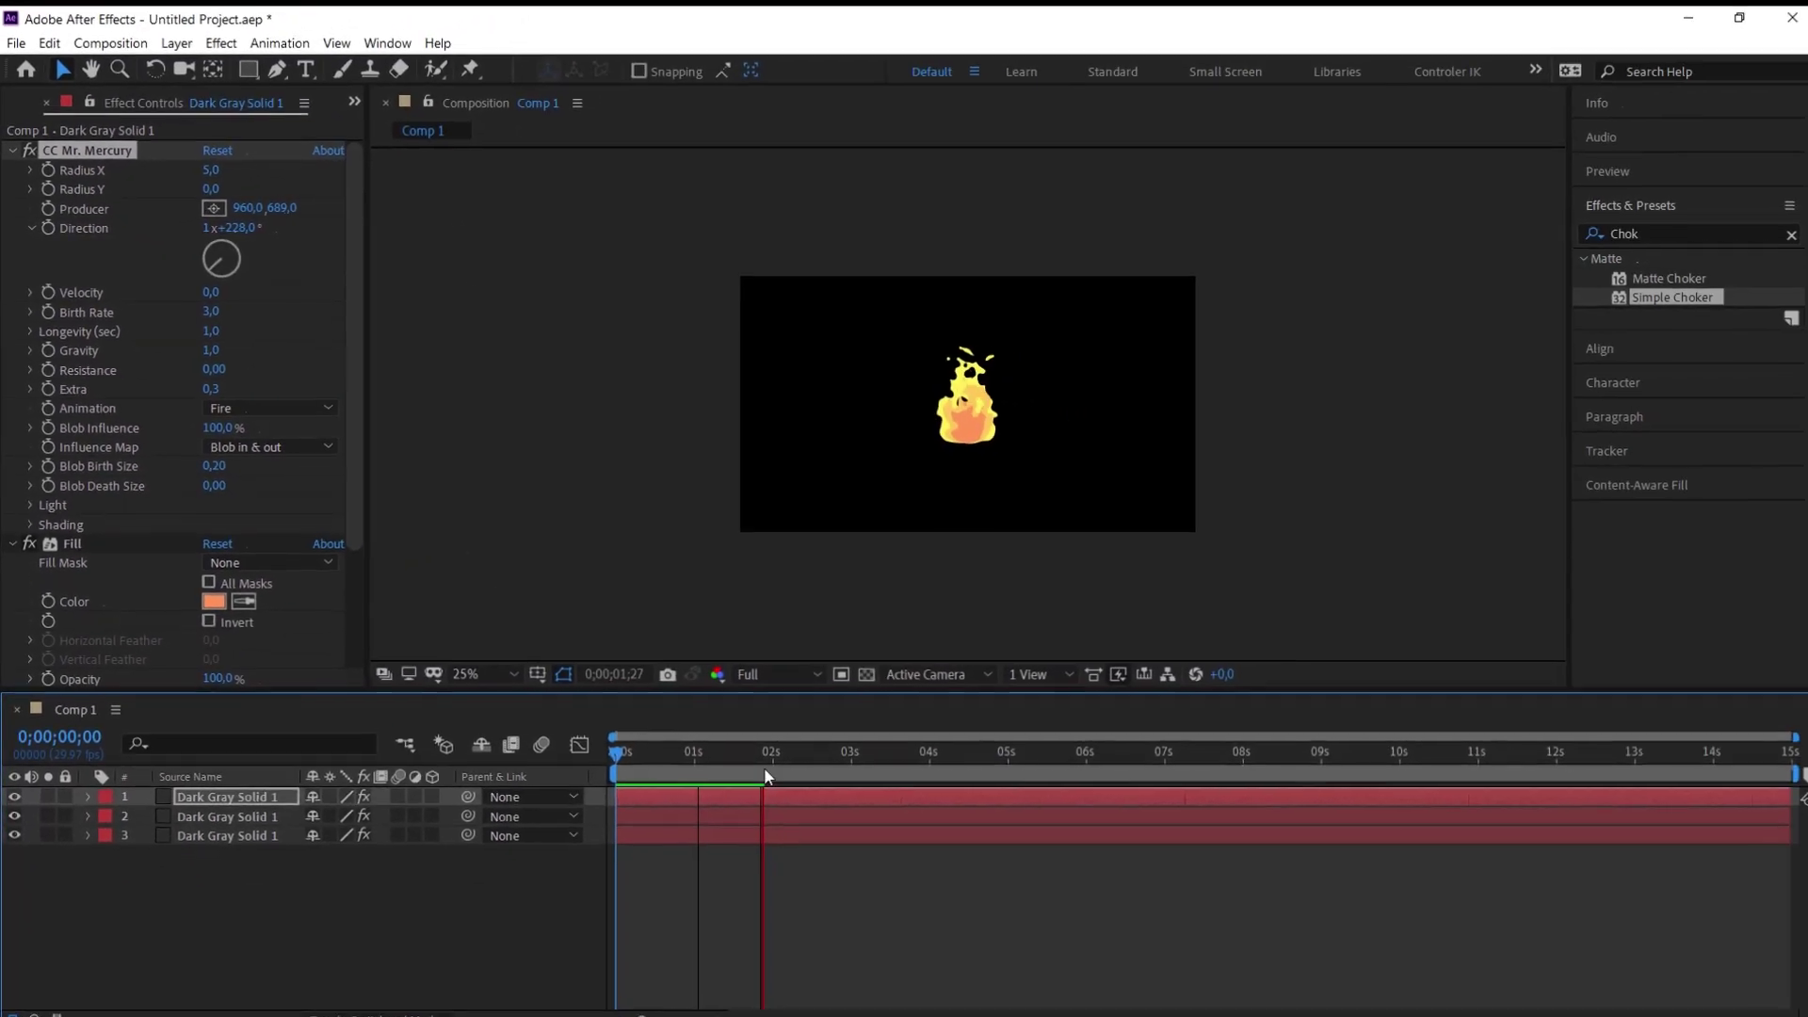
Step: Preview the three-layer fire repeatedly from the start of the composition
left_click_drag(761, 755, 565, 739)
key("space")
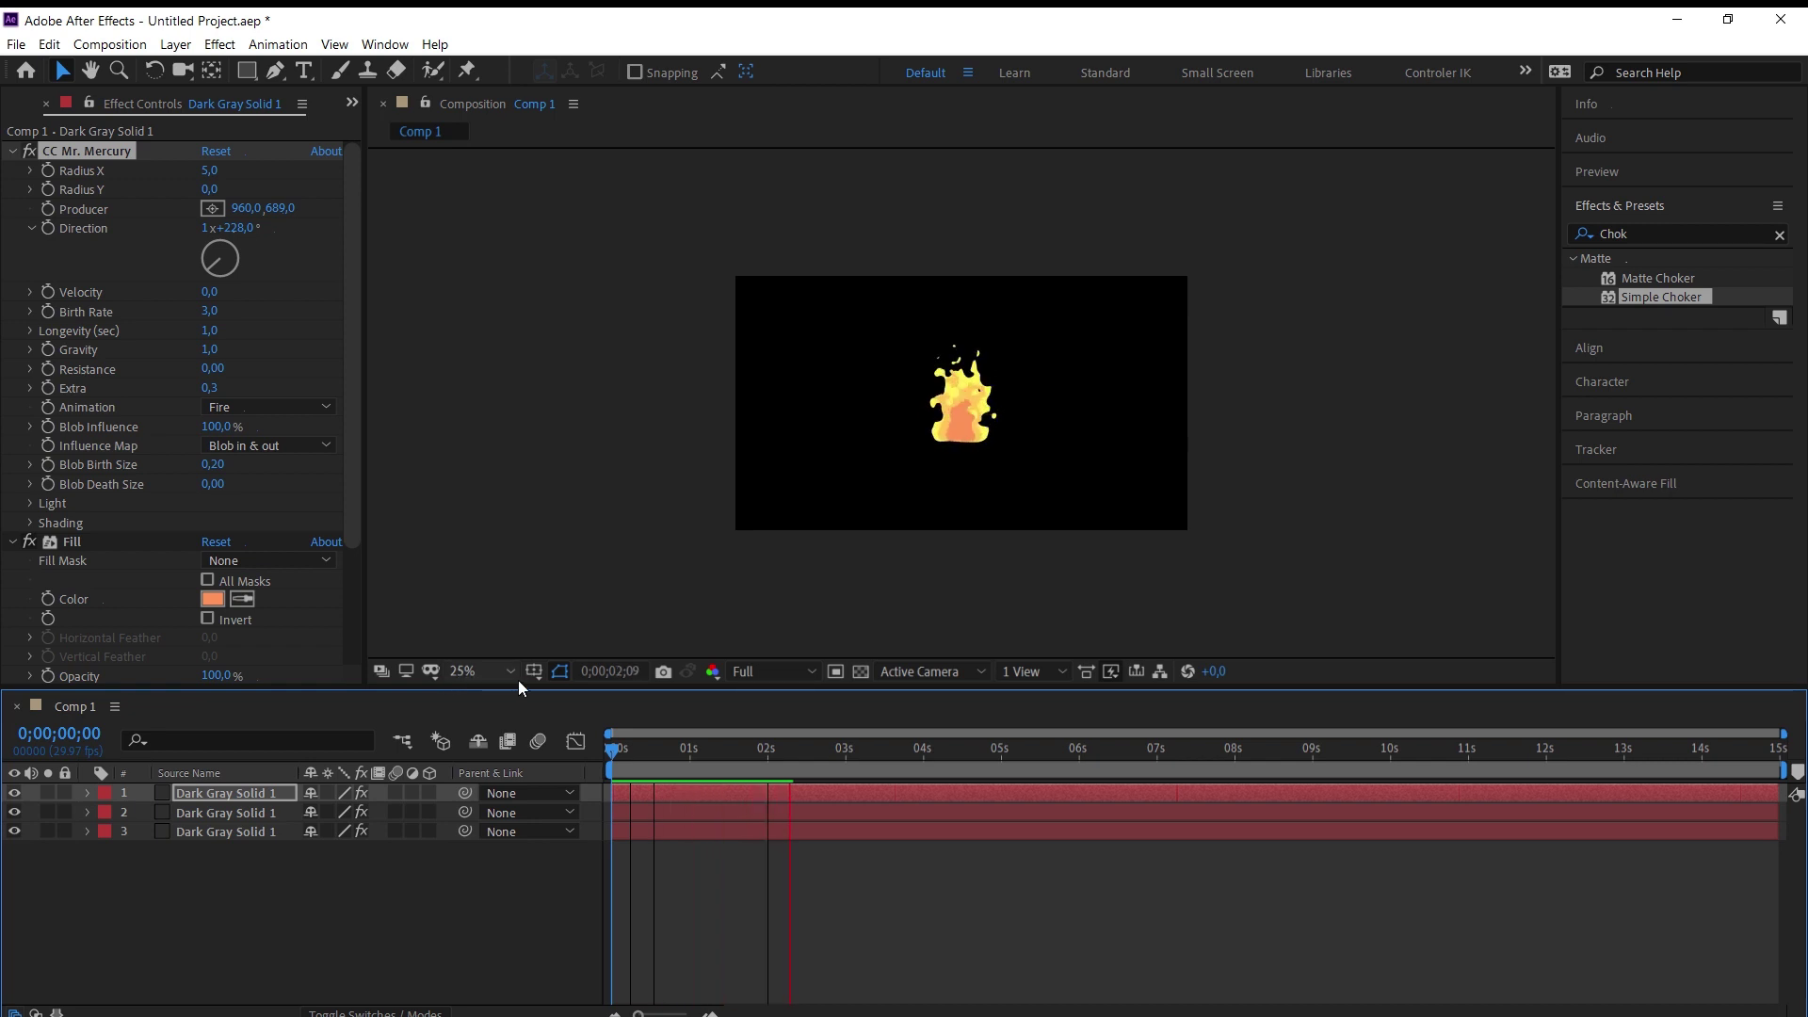
left_click_drag(806, 753, 529, 769)
key("space")
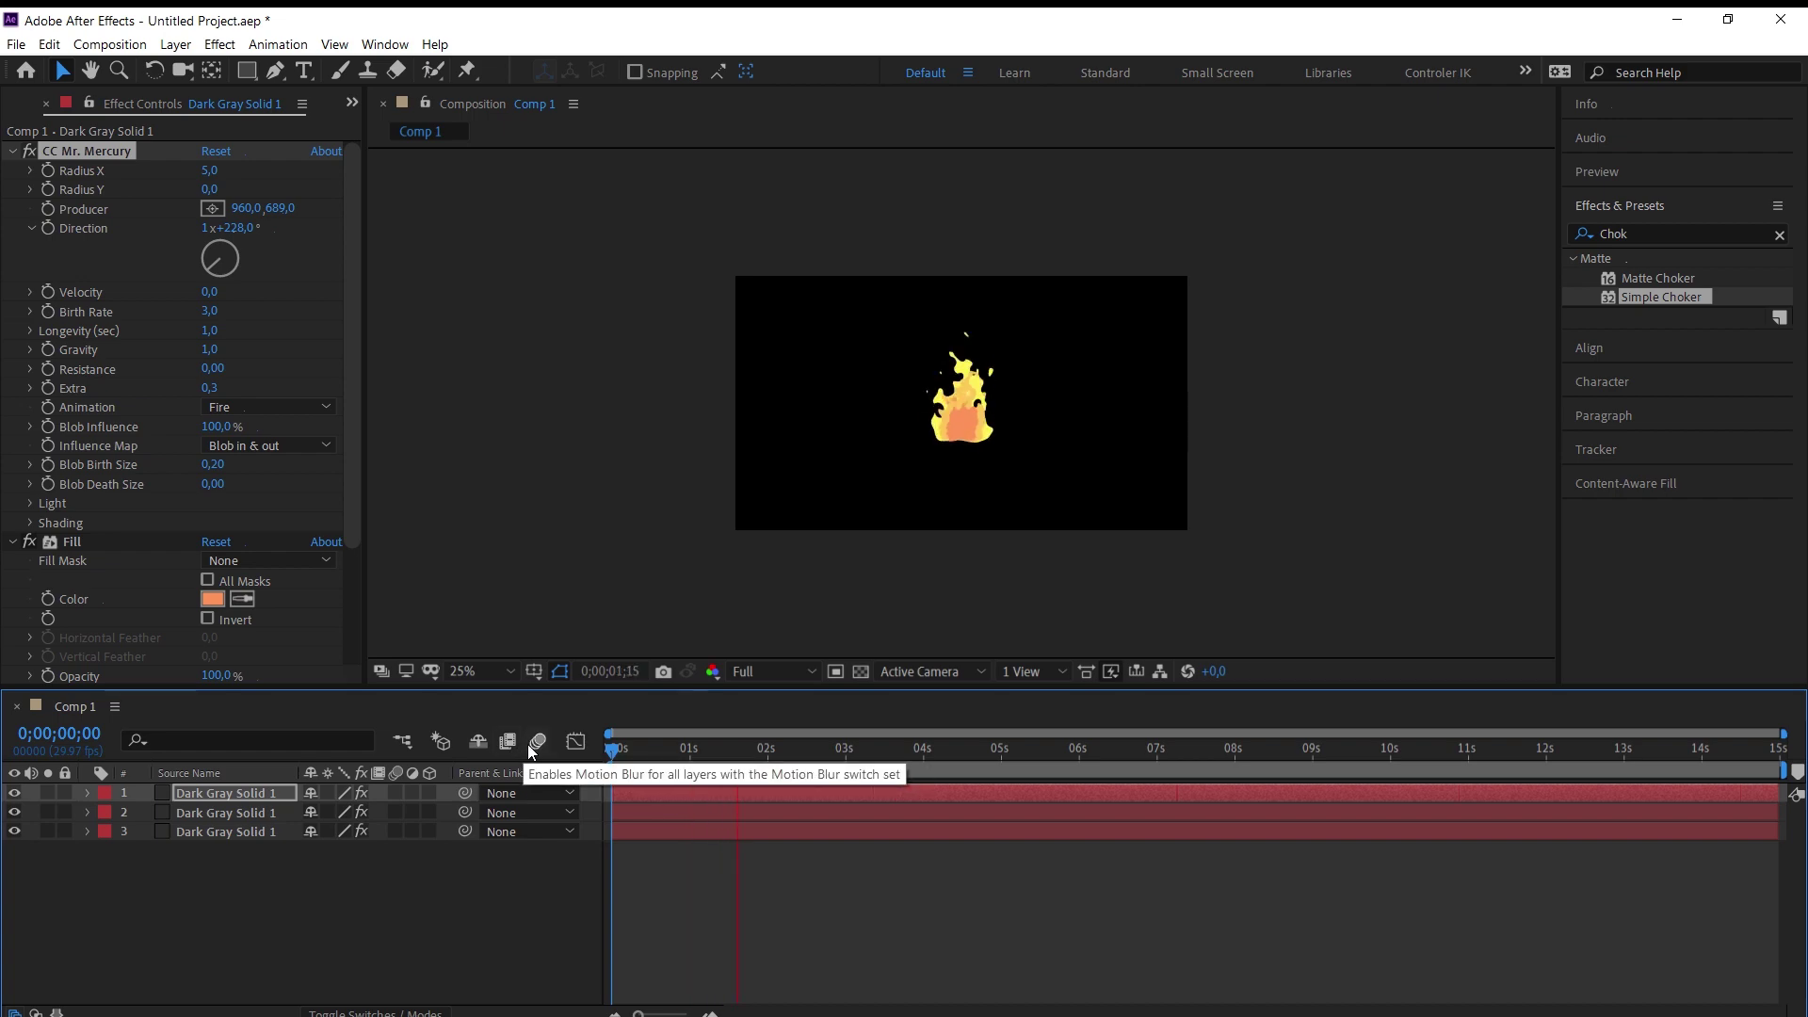
key("space")
key("ctrl+s")
left_click(815, 569)
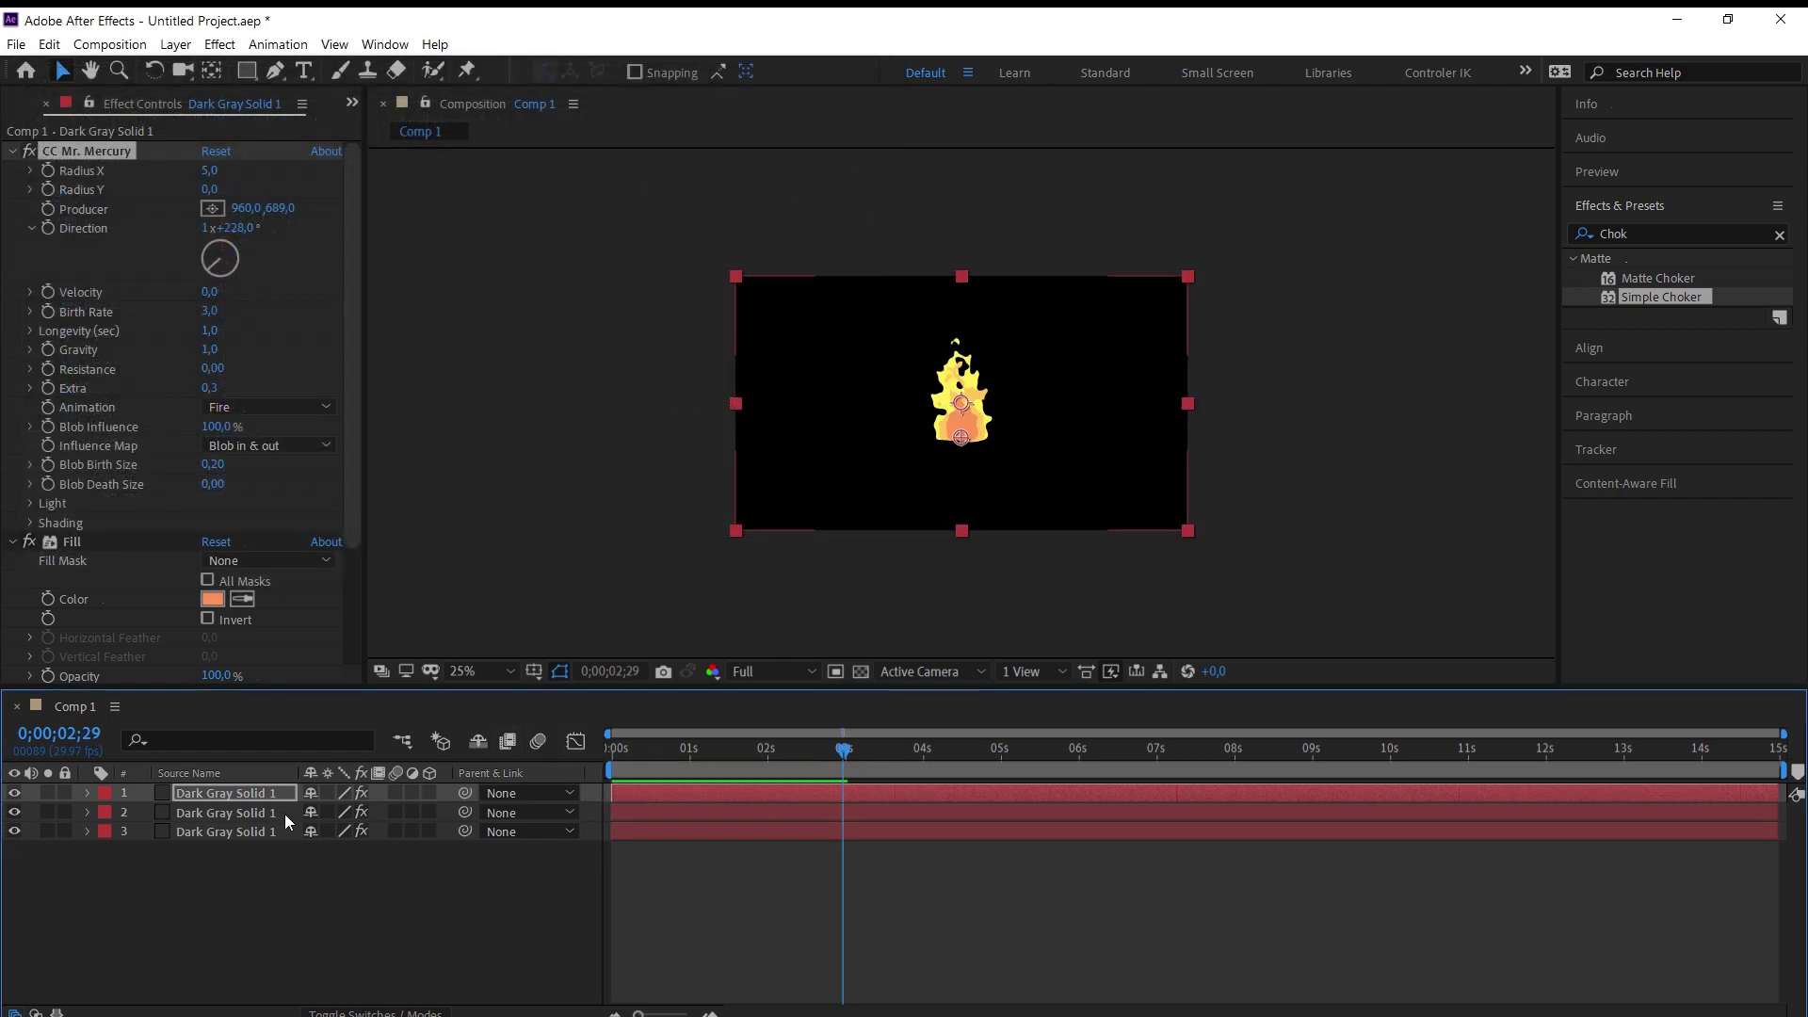
Step: Pre-compose all three dark gray solids into a composition named Fire and preview it from the start
right_click(253, 832)
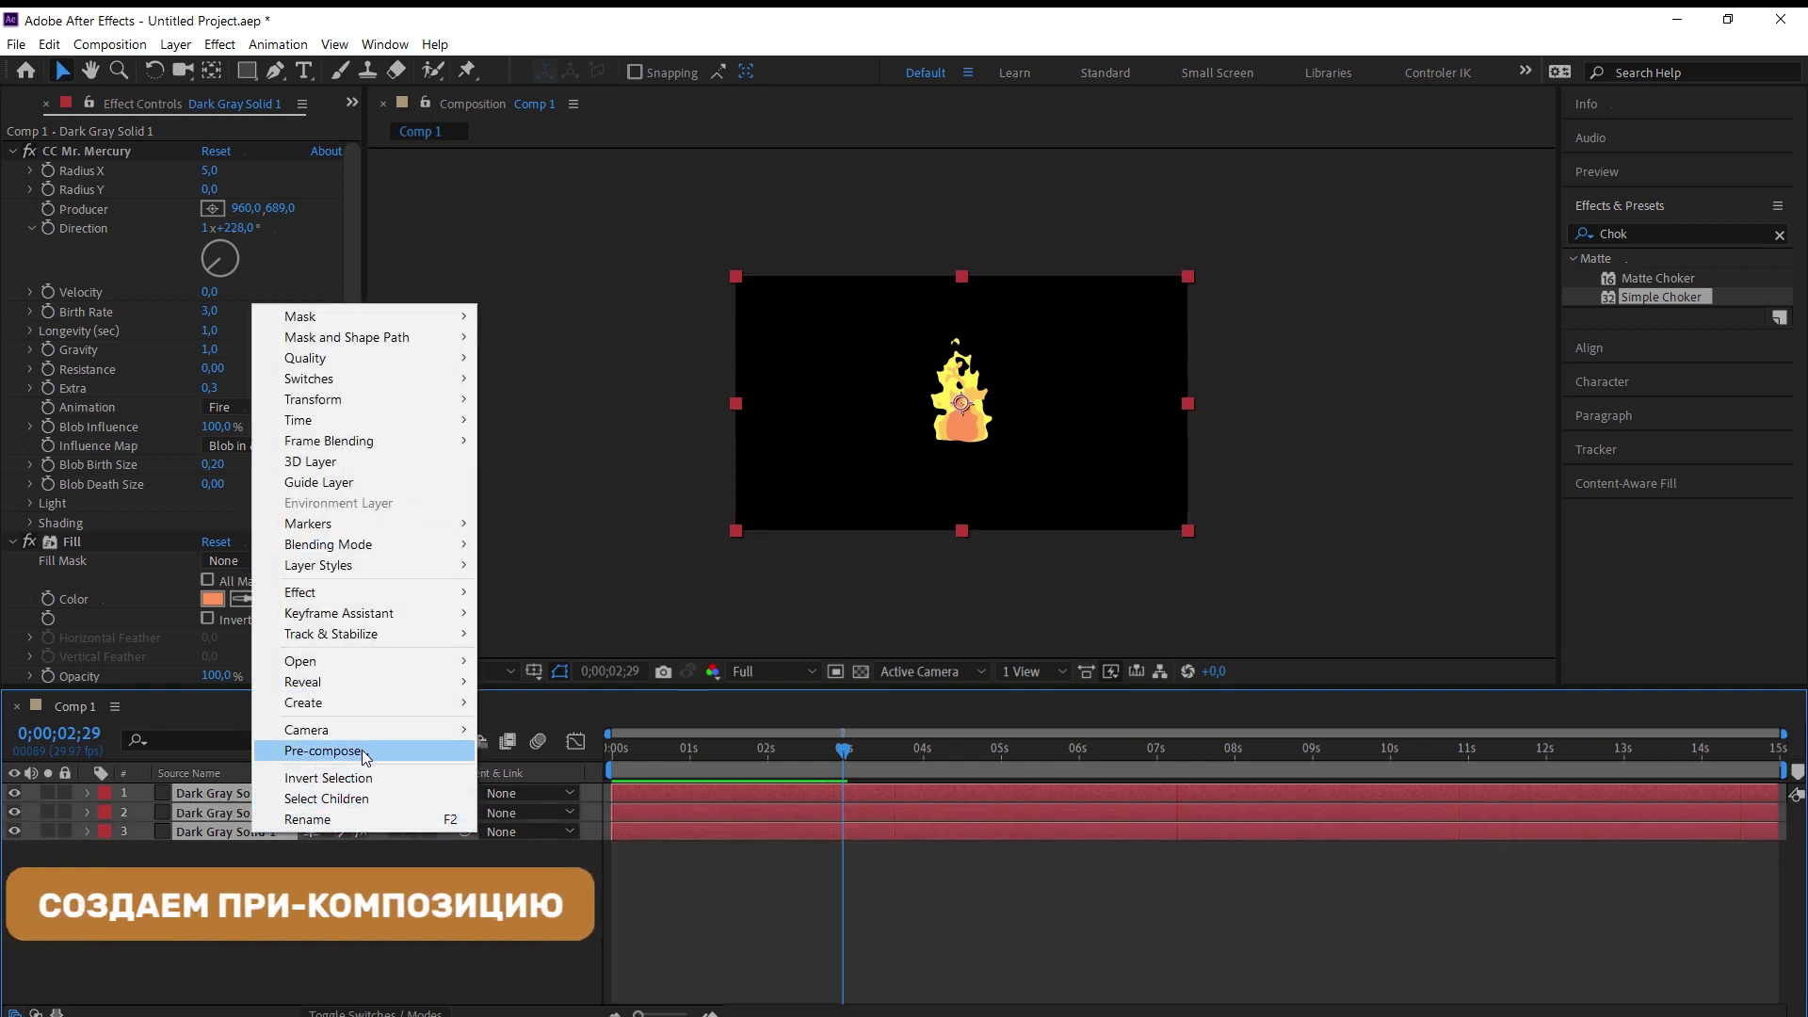
left_click(325, 755)
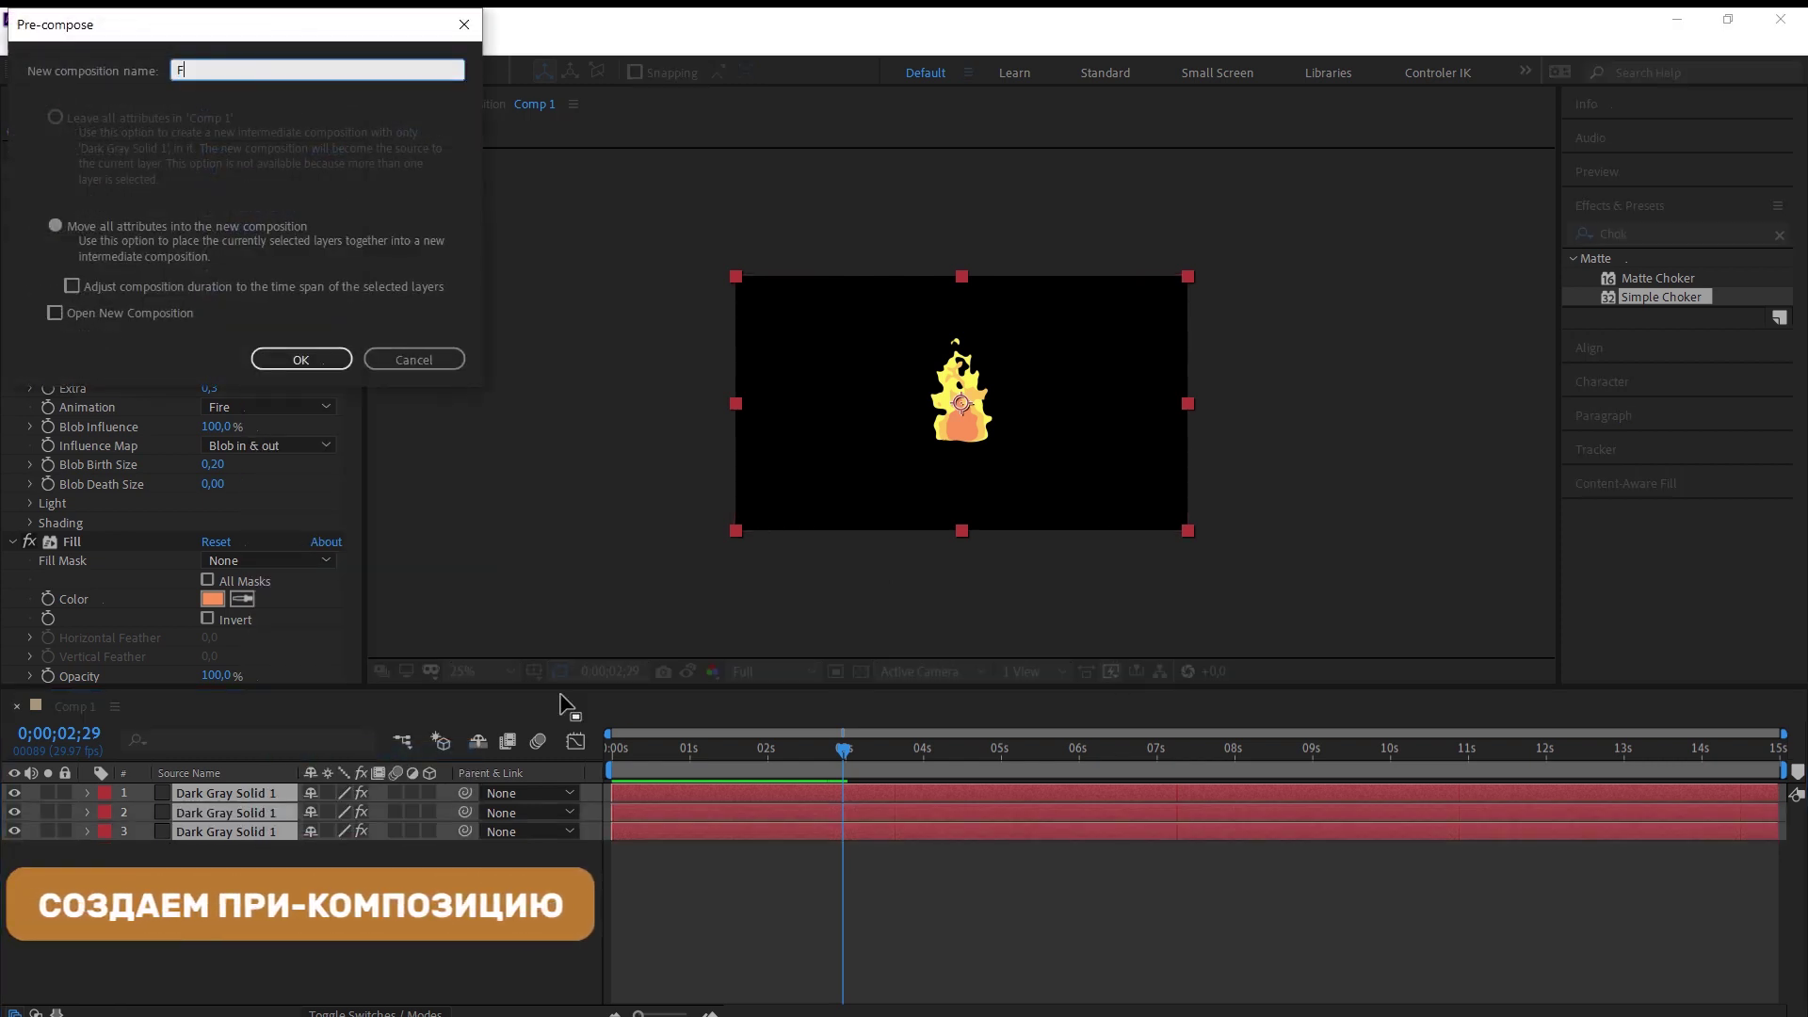
type("Fire")
key("Return")
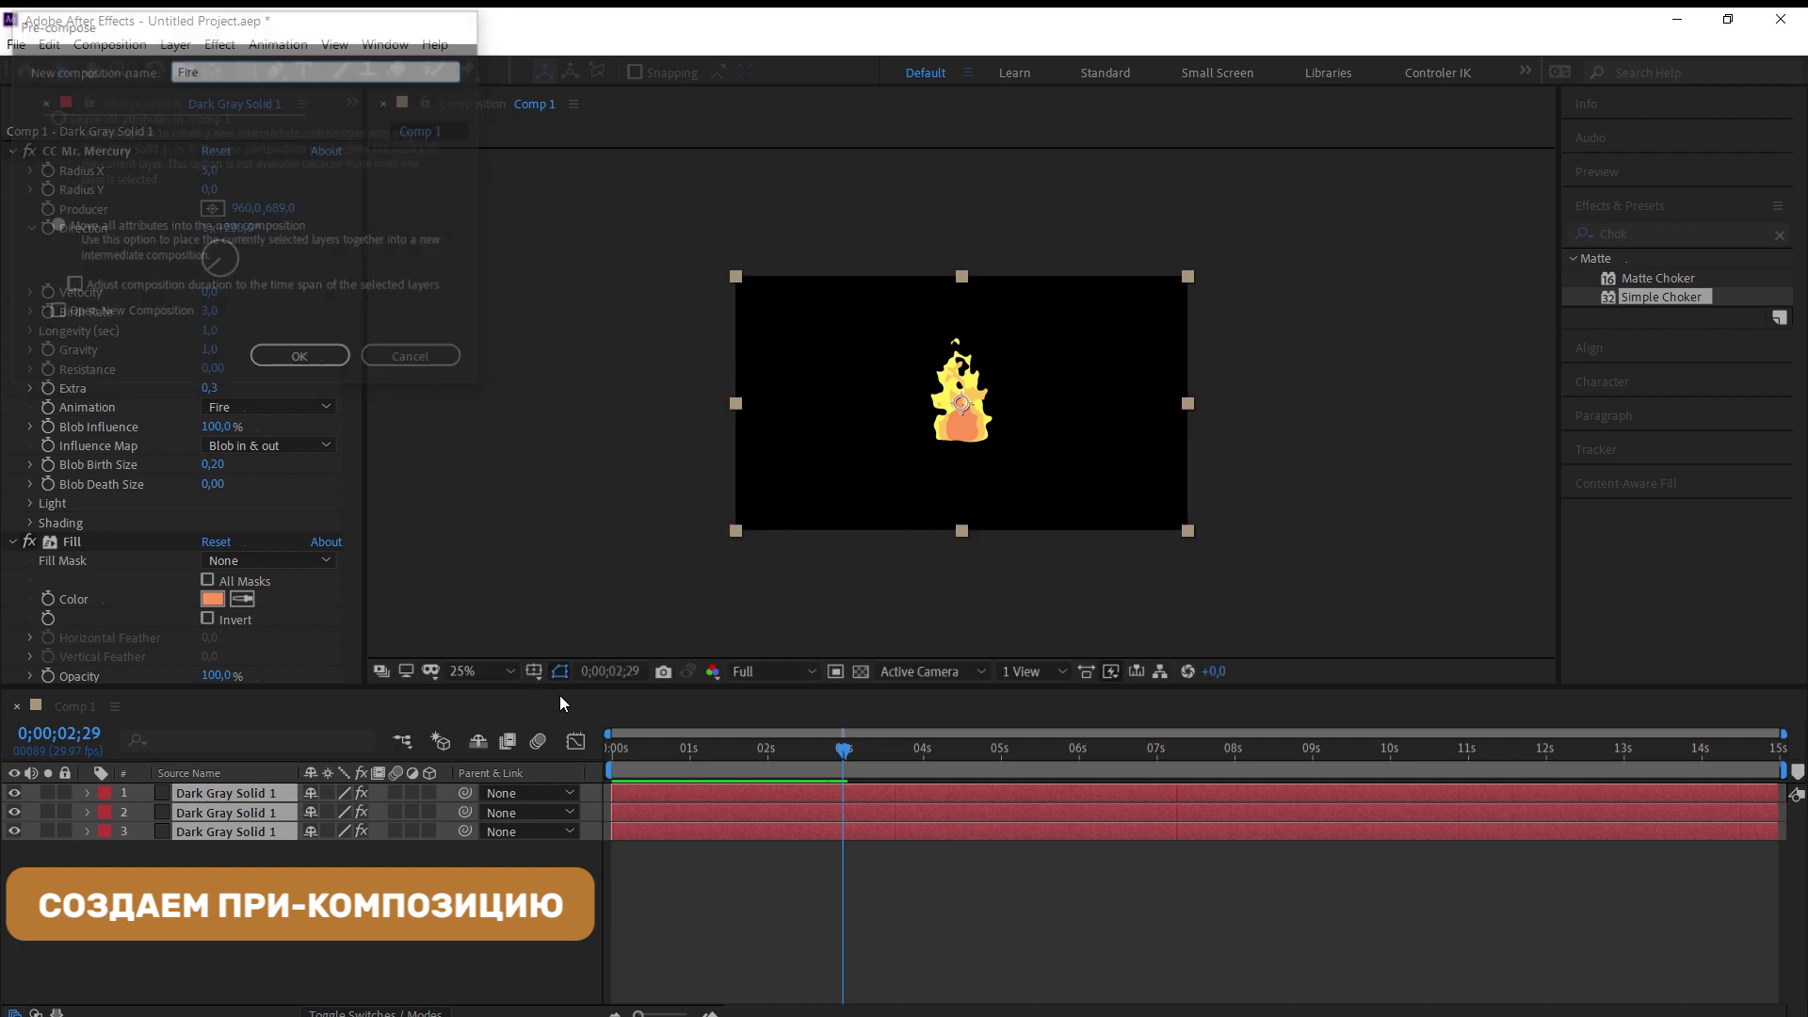
key("Home")
key("space")
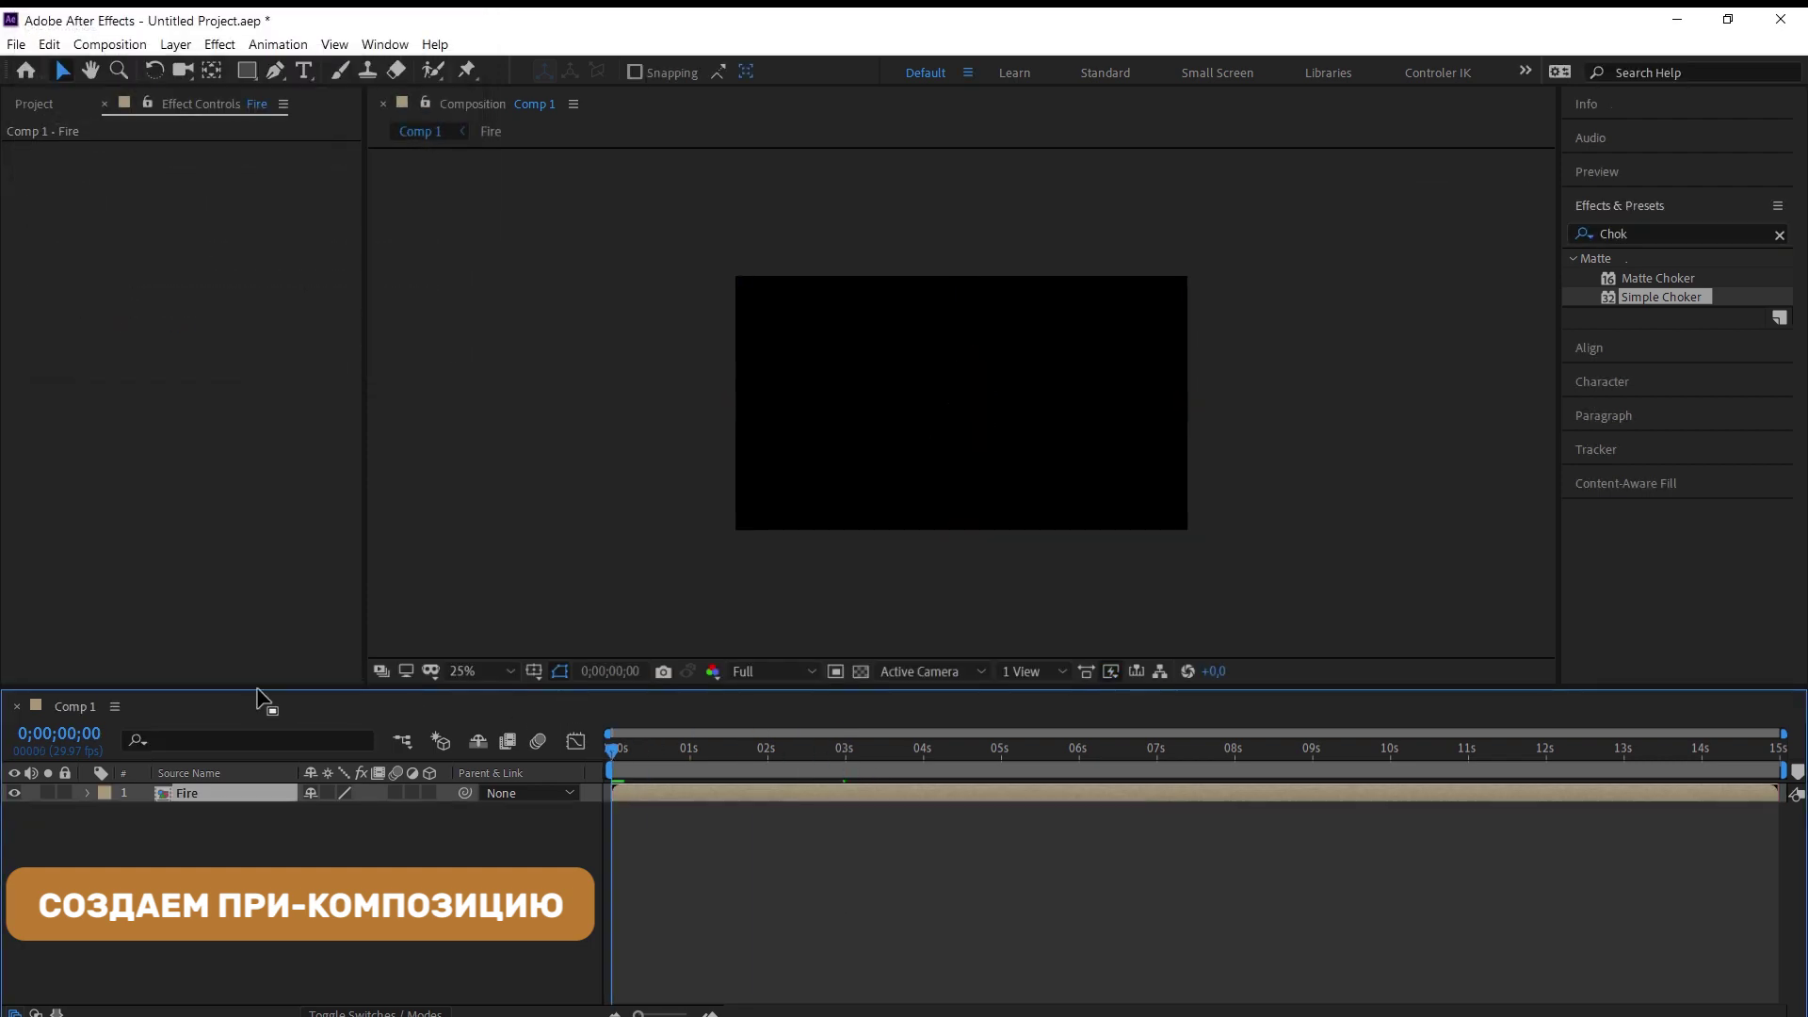
Step: Save the project as Fire in the Animation project folder and play the fire from the start
left_click(832, 791)
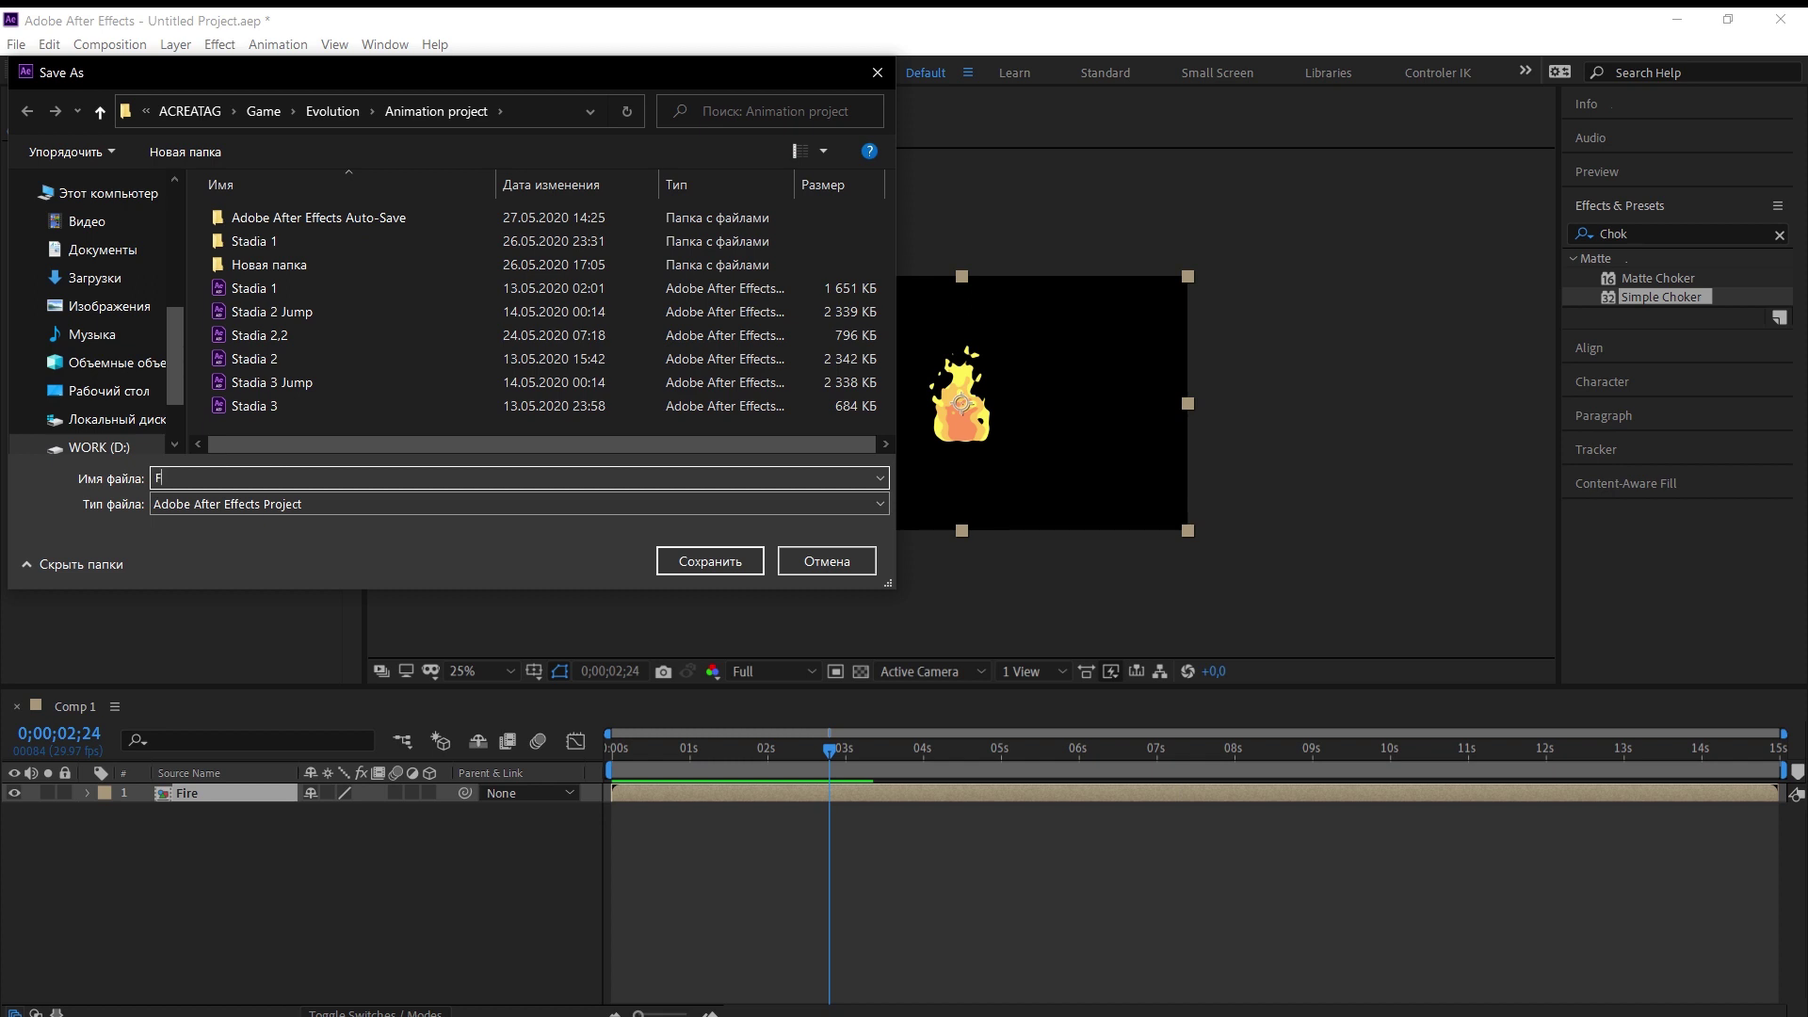
left_click(165, 477)
type("Fire")
key("Return")
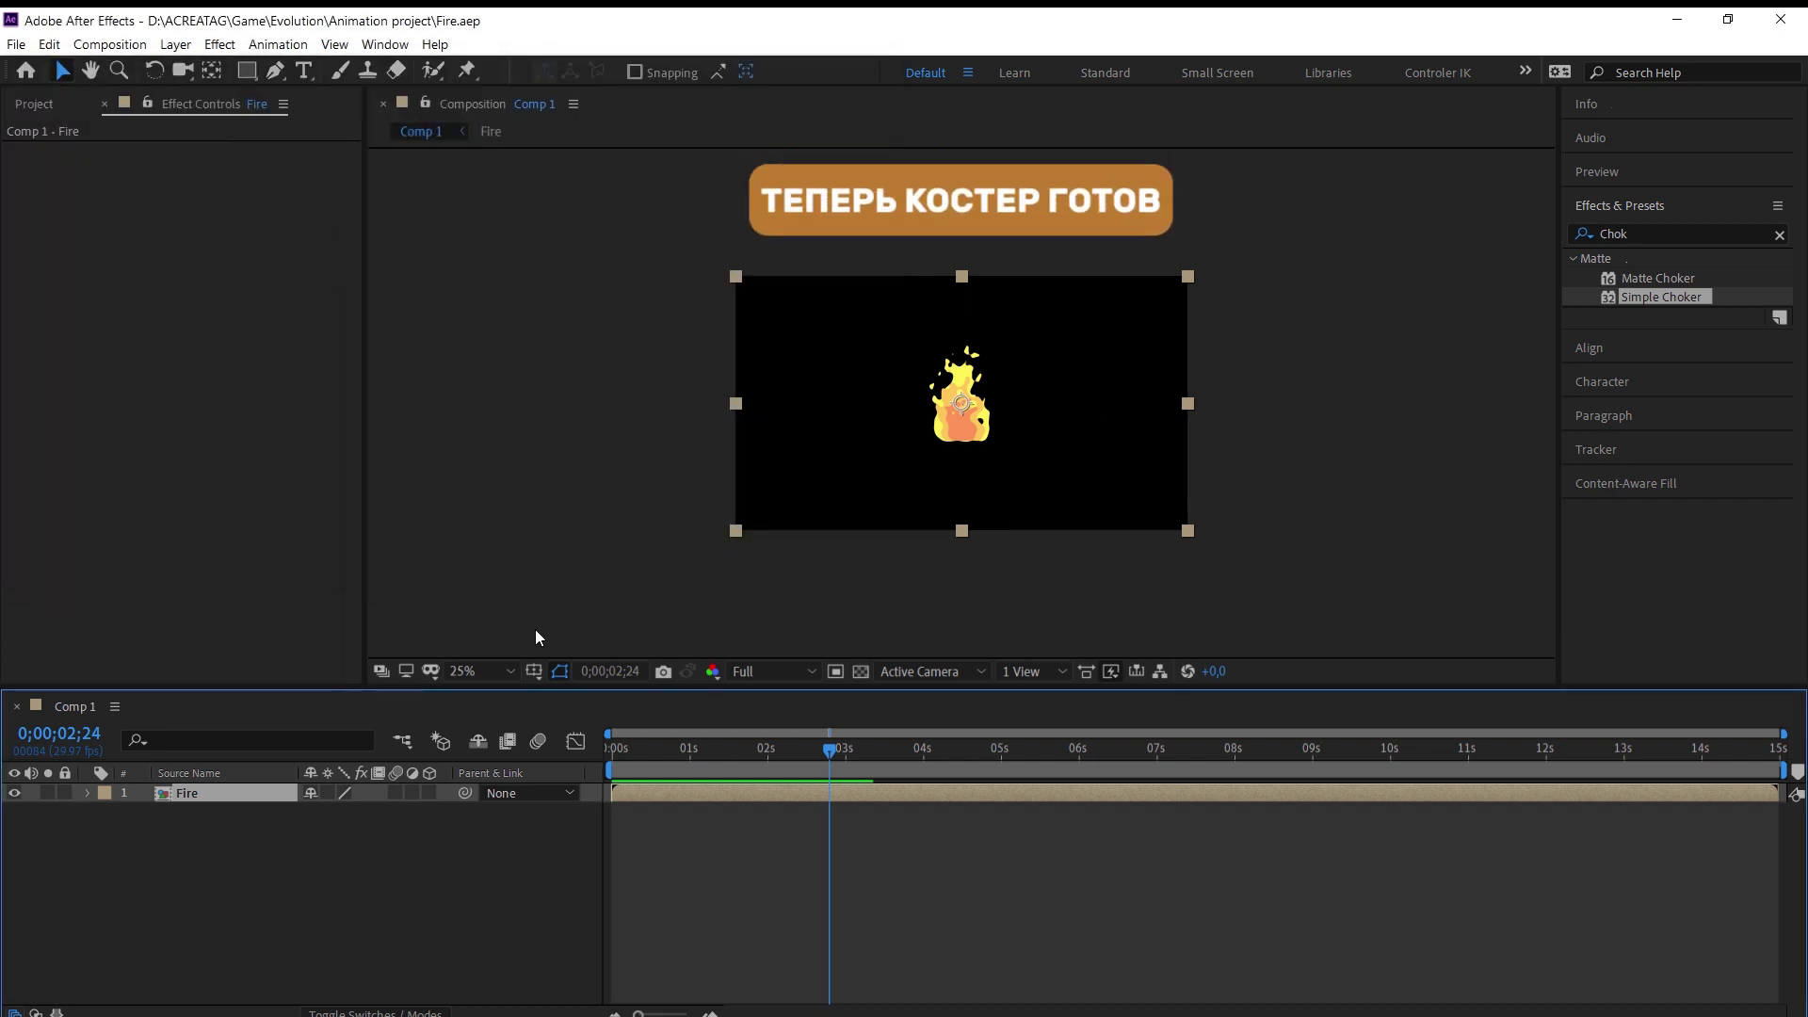
left_click_drag(812, 755, 554, 747)
key("space")
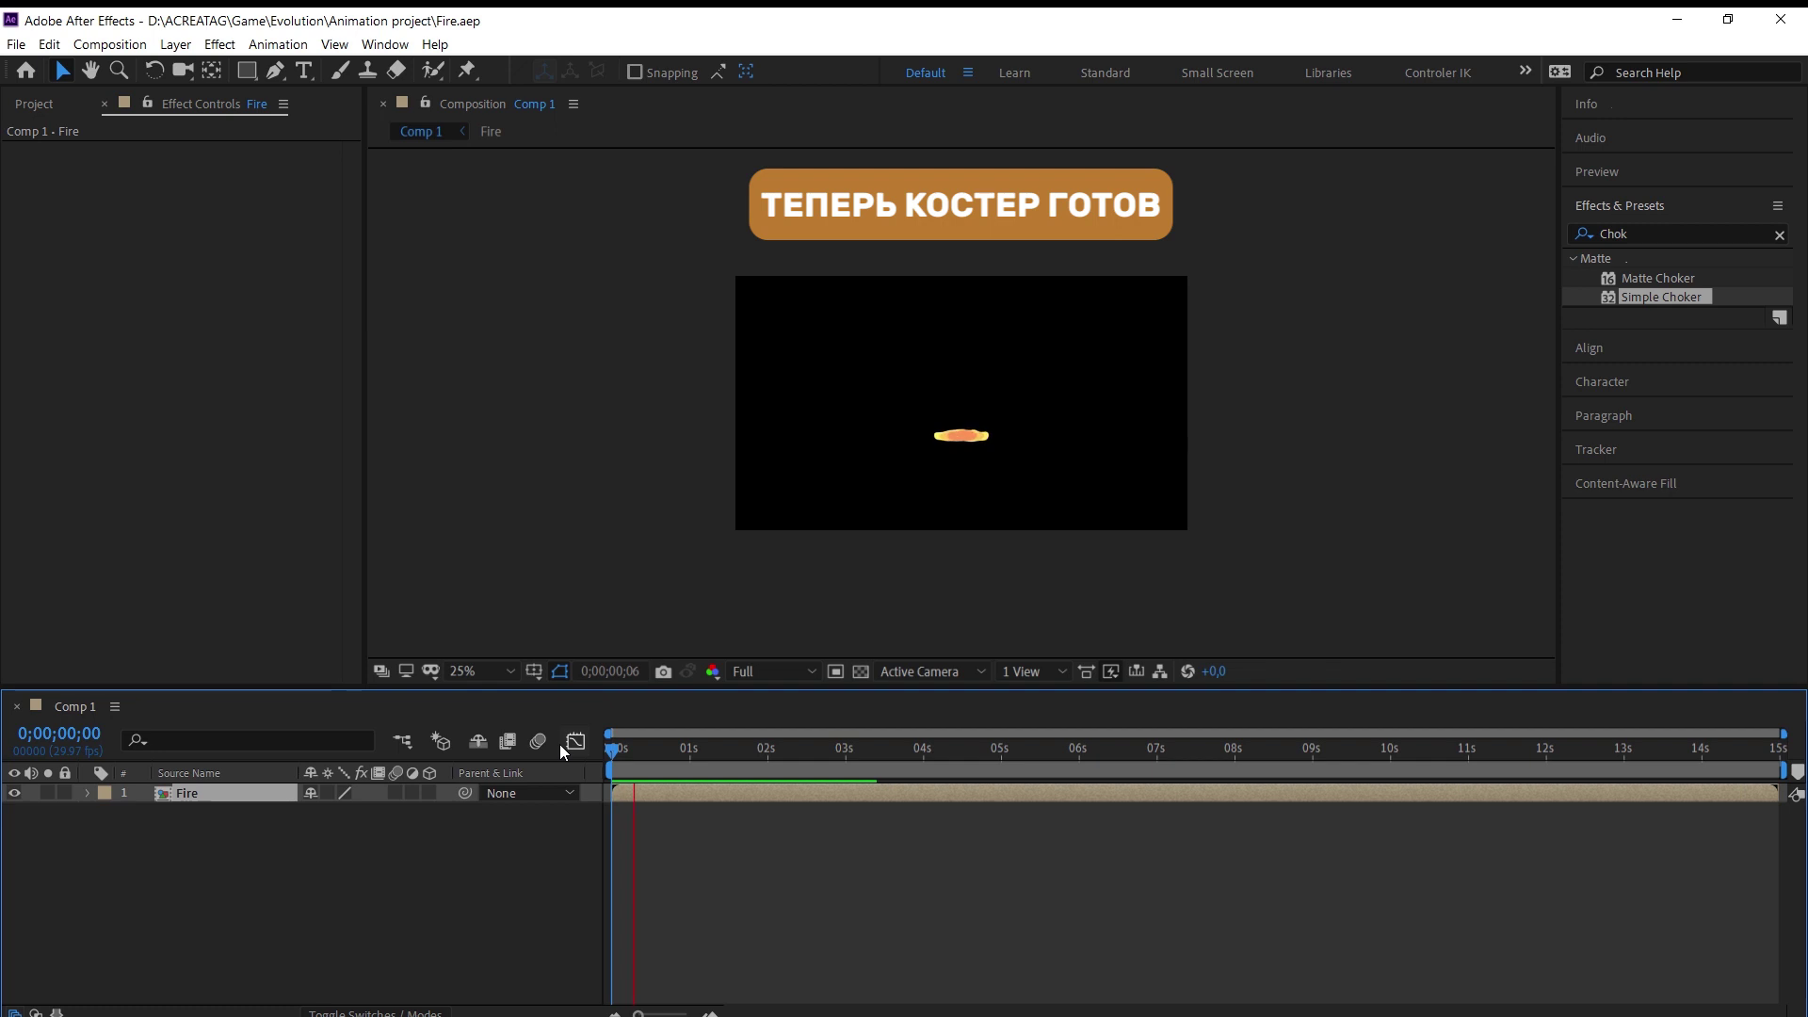